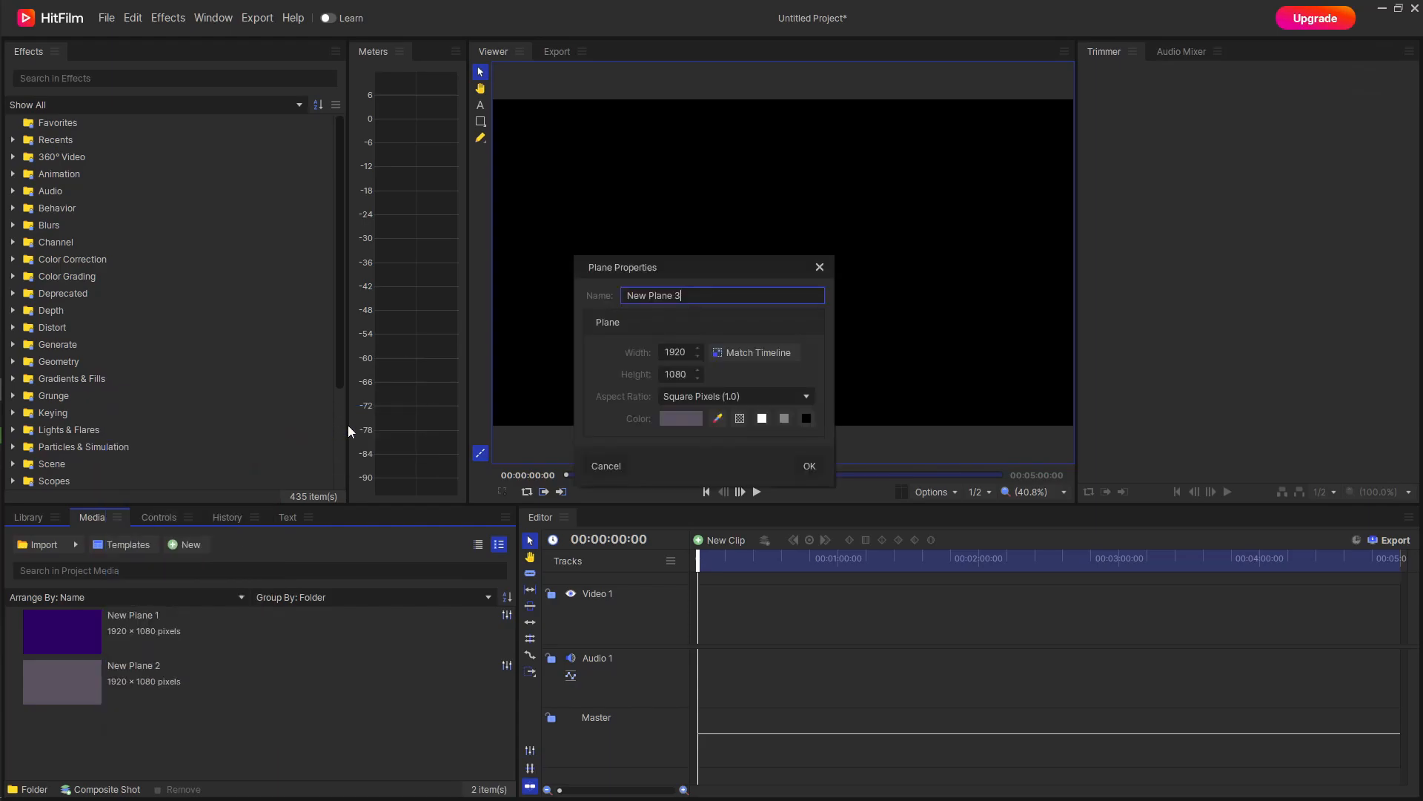
Give the 1920 × 1080 plane New Plane 3 a dark teal color and create it.
click(679, 412)
drag(787, 314, 768, 222)
click(831, 516)
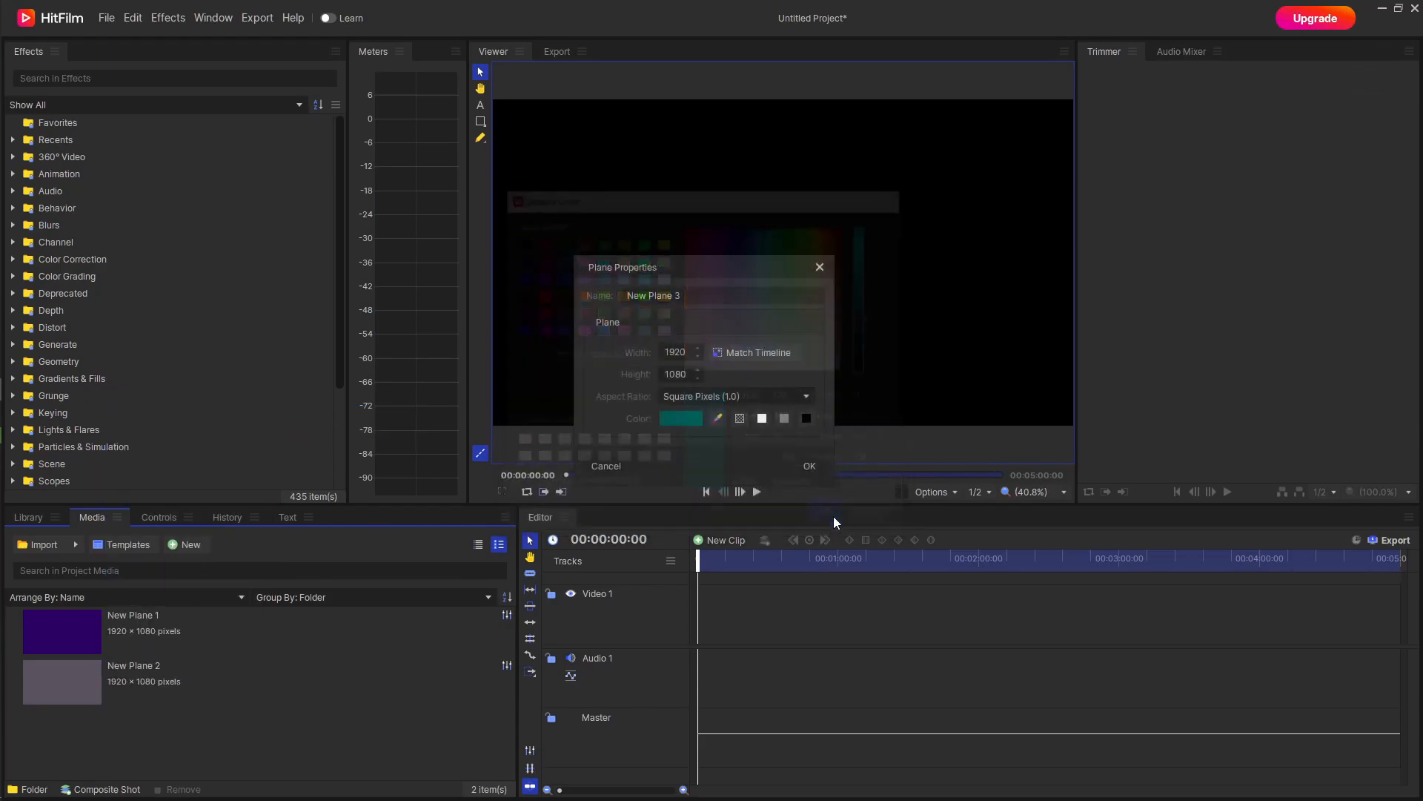
click(792, 461)
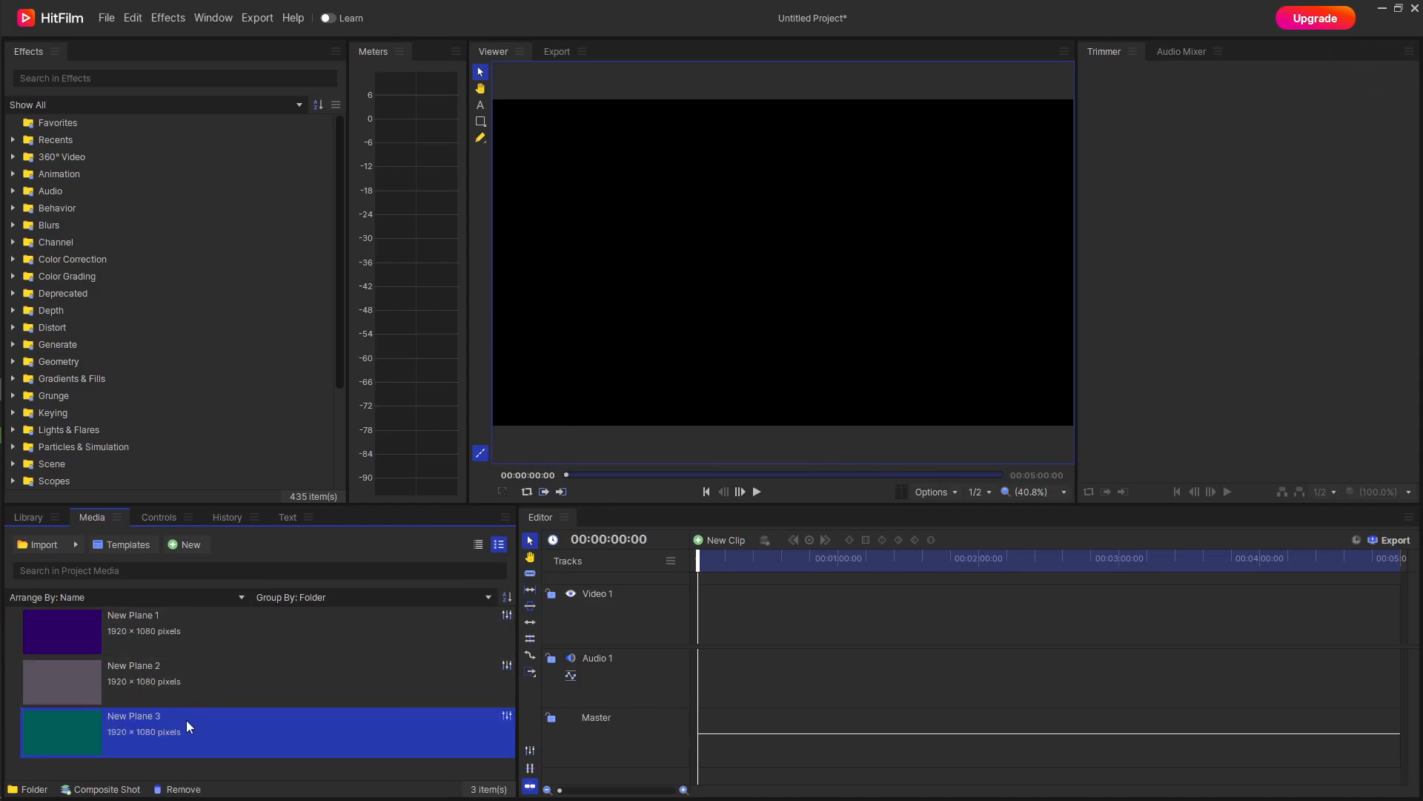
drag(183, 690, 186, 659)
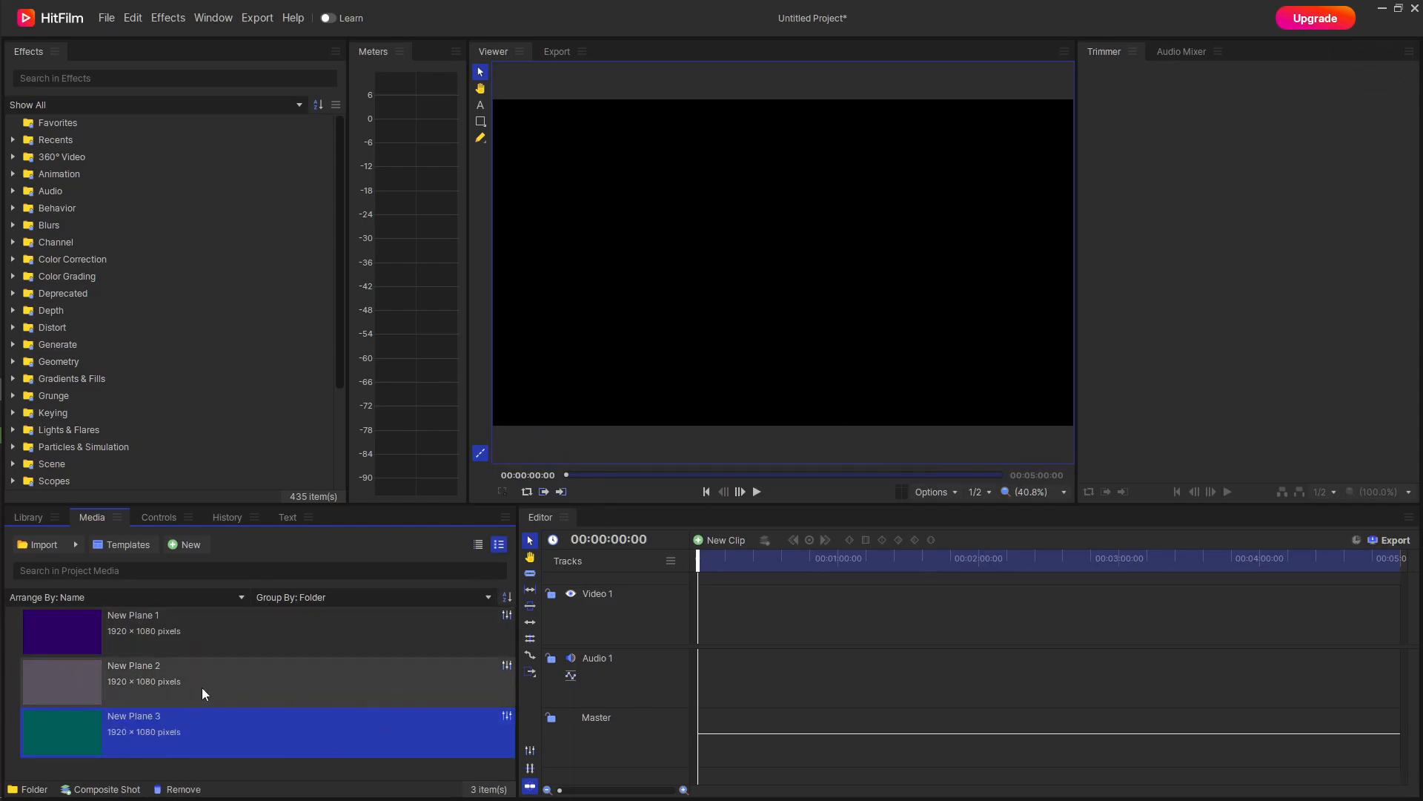
click(224, 762)
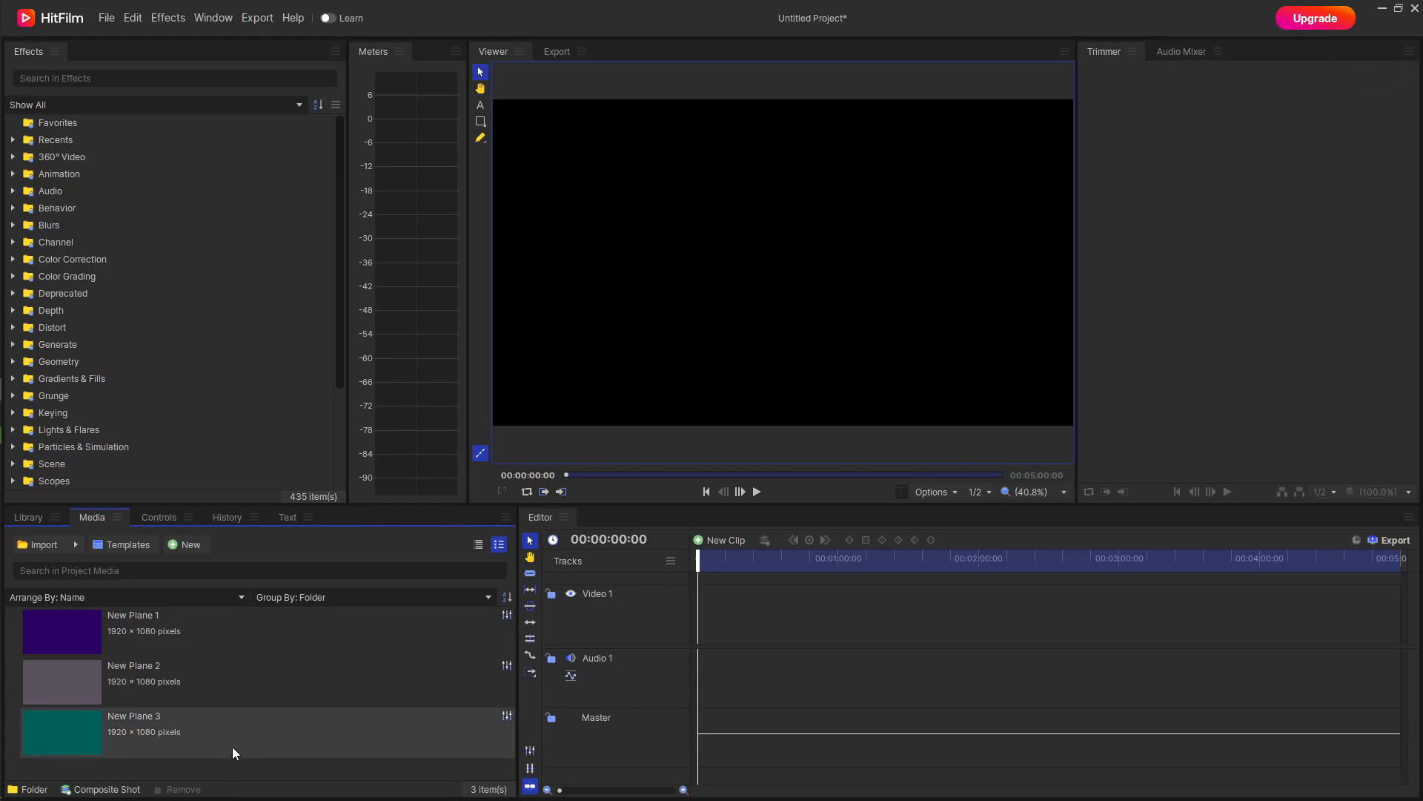
Create the composite shot Composite Shot 1 at 1920 × 1080 with a frame rate of 60.
click(182, 545)
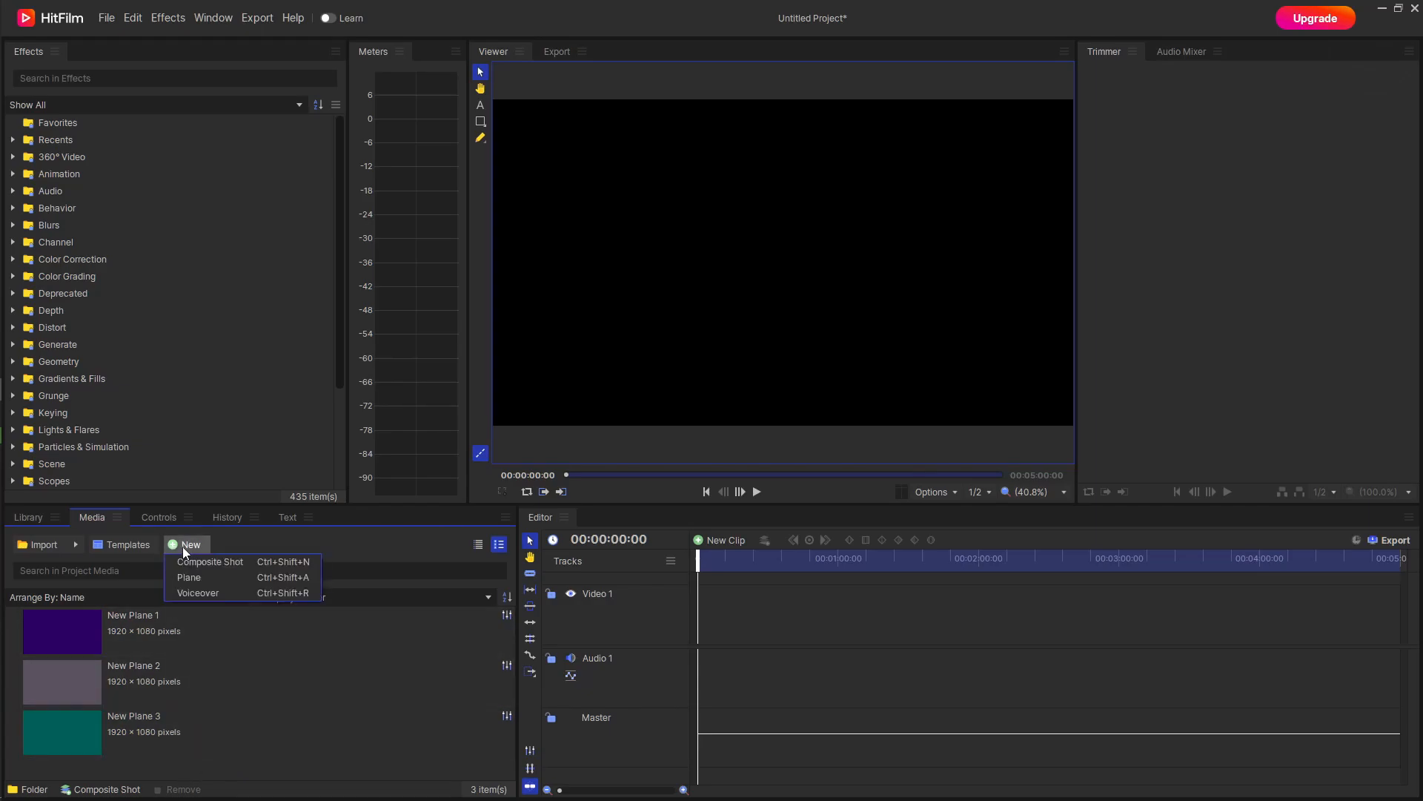
click(264, 562)
click(764, 350)
click(707, 516)
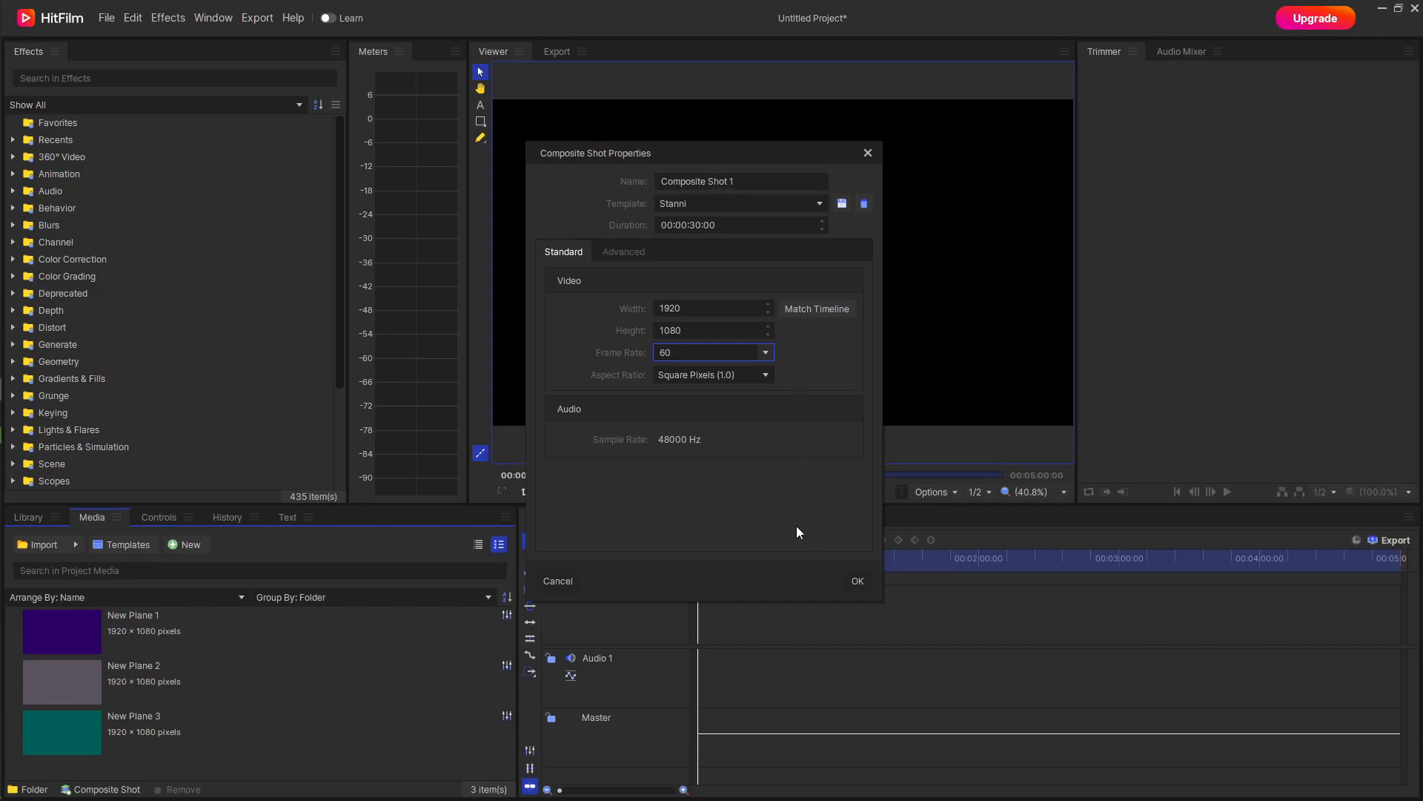
click(856, 582)
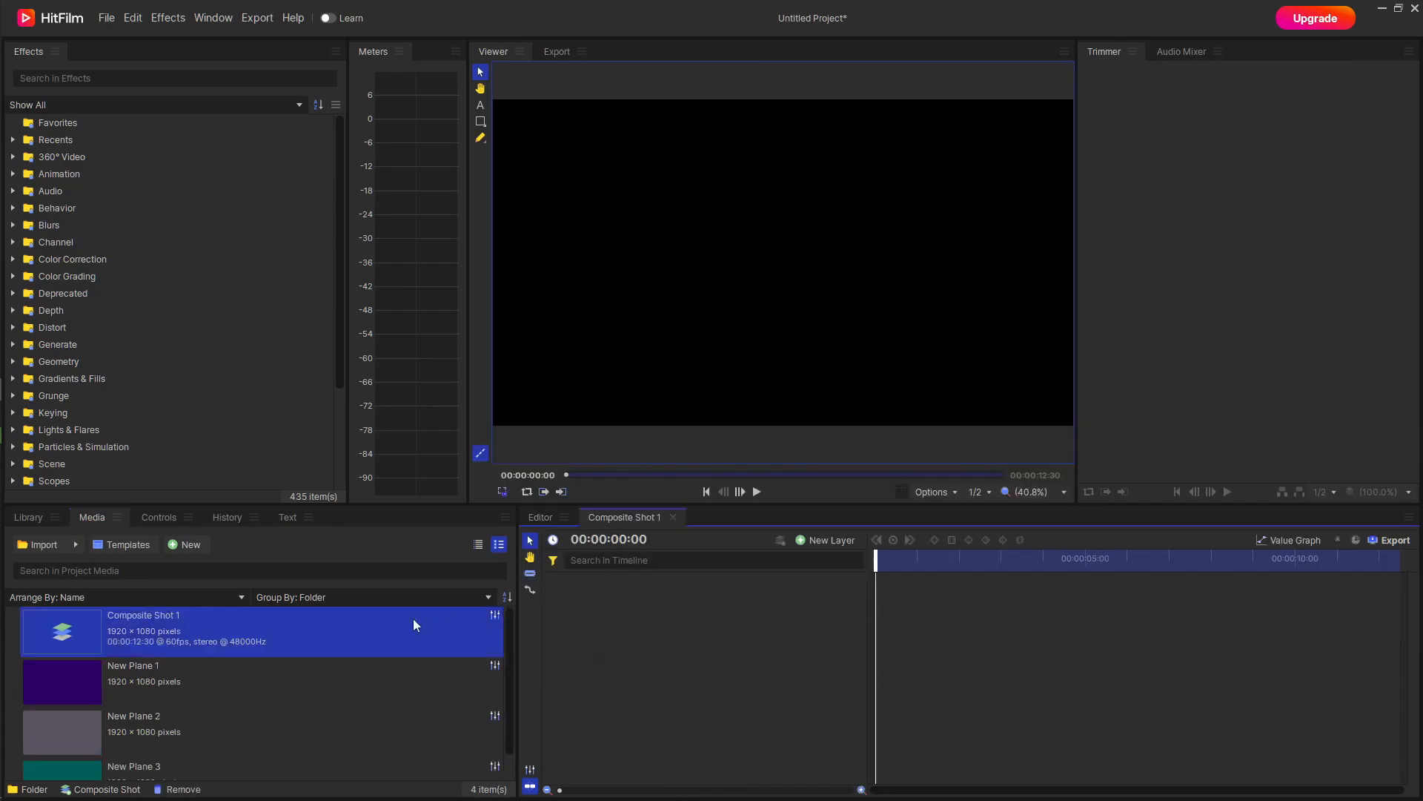
Add New Plane 1, New Plane 2 and New Plane 3 as layers to the Composite Shot 1 timeline.
scroll(186, 656, down, 1)
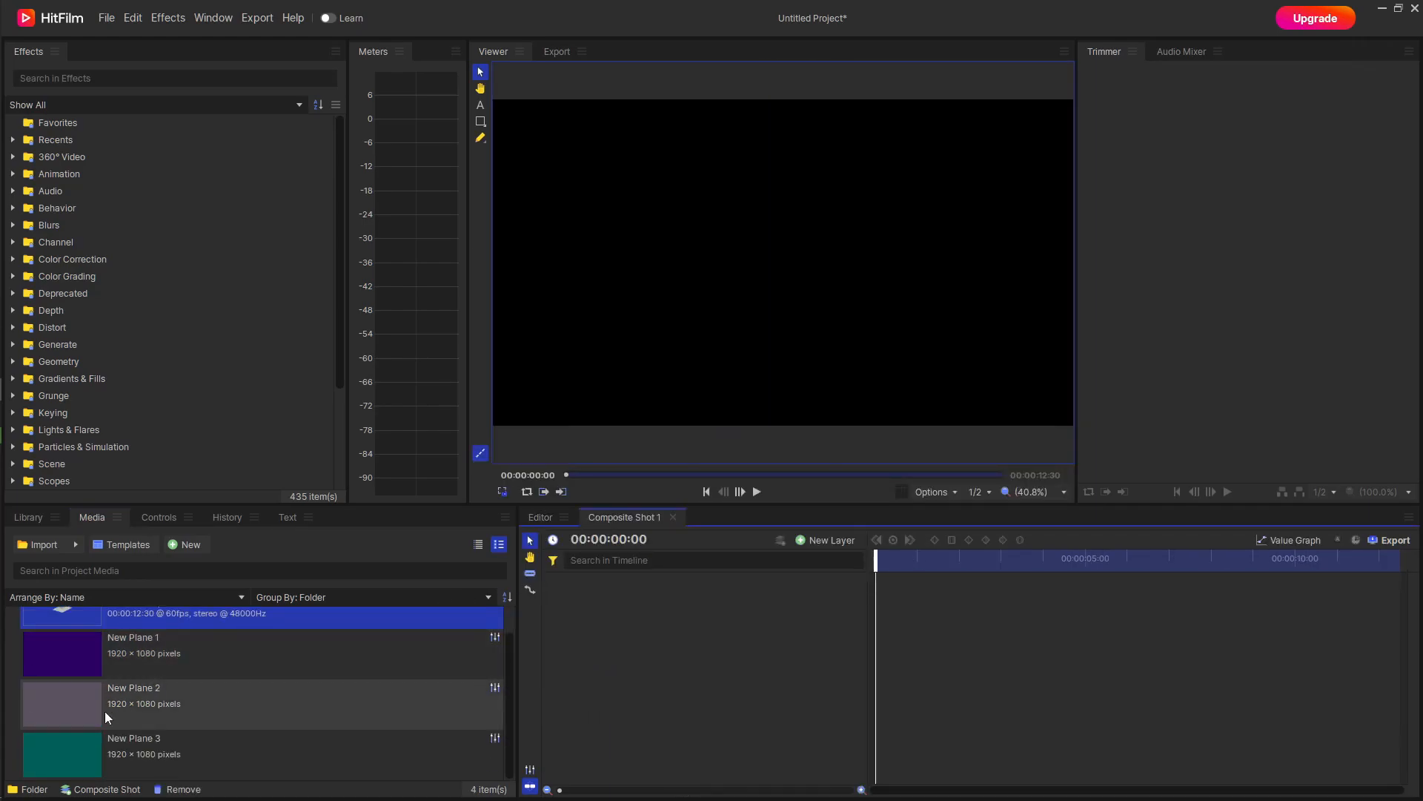
drag(11, 753, 675, 613)
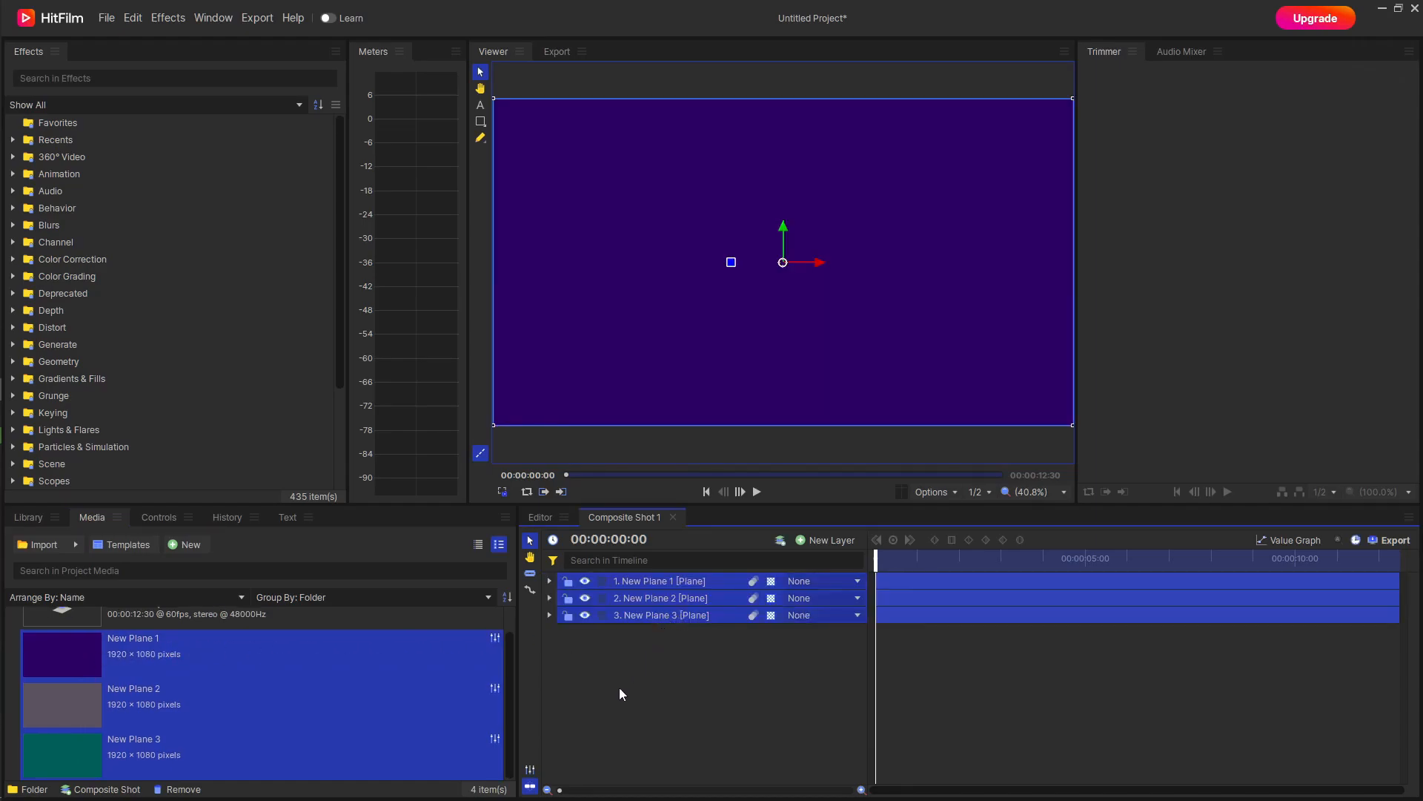
click(650, 683)
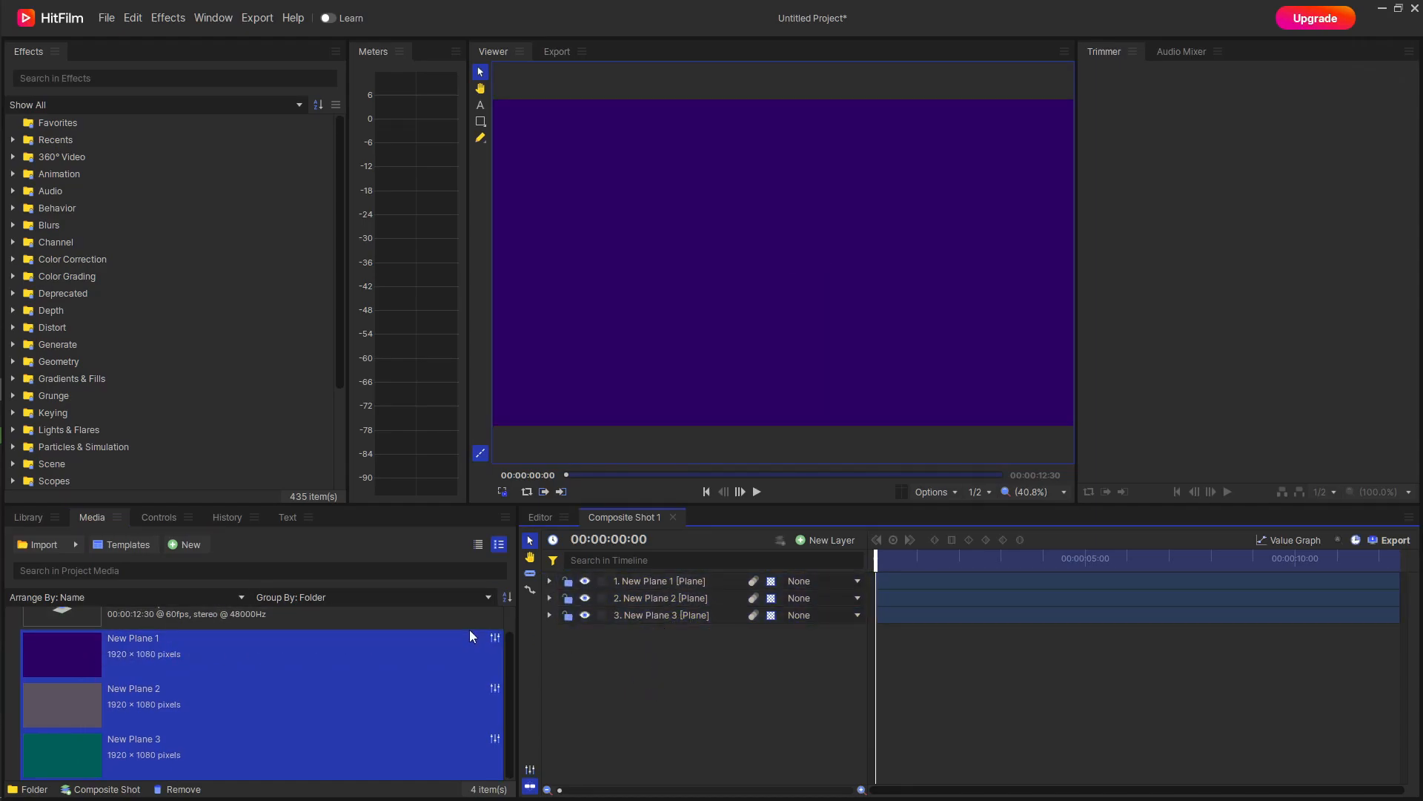
click(11, 660)
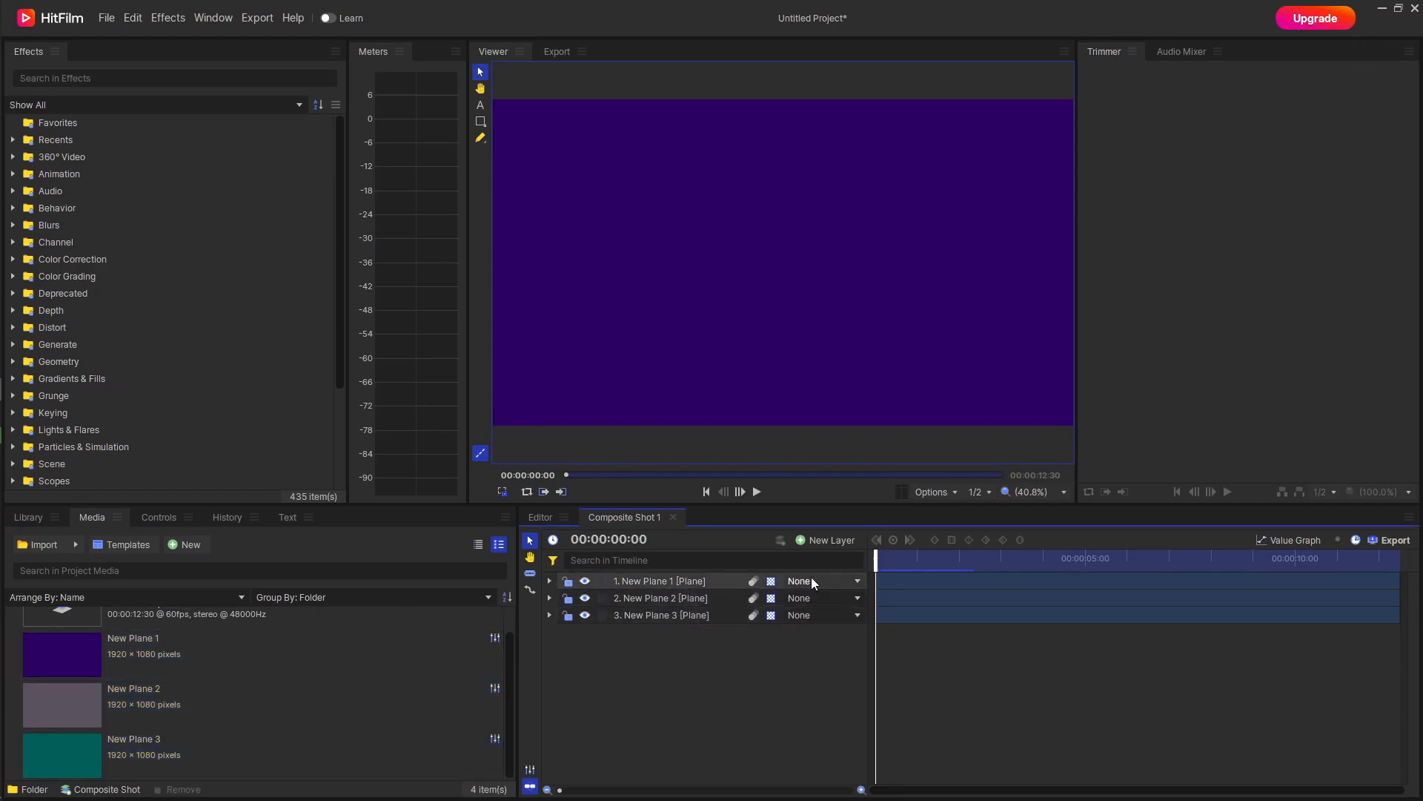
Set the viewer's background color to bright cyan, #1ae8ff.
click(950, 494)
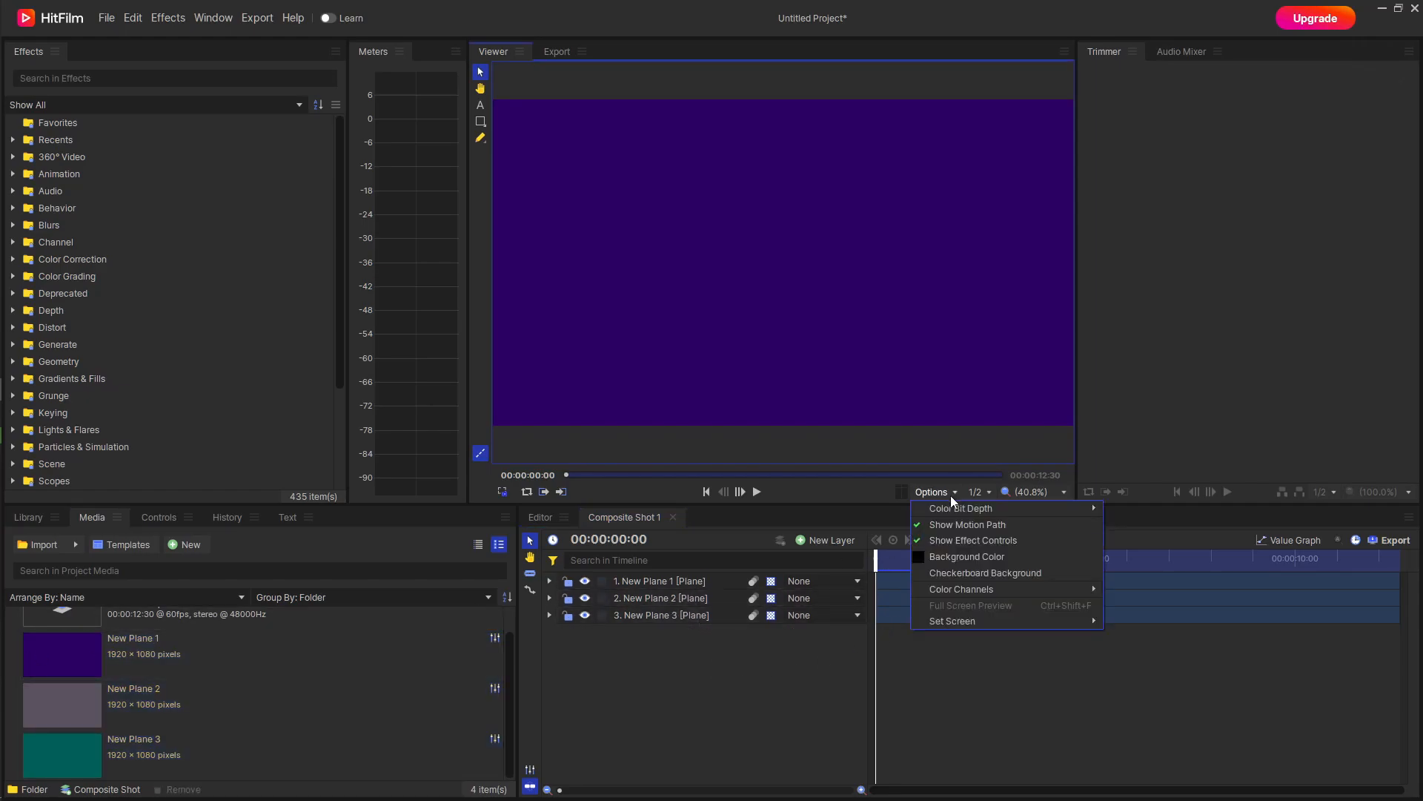
click(971, 558)
click(757, 300)
drag(756, 299, 770, 278)
drag(875, 356, 874, 237)
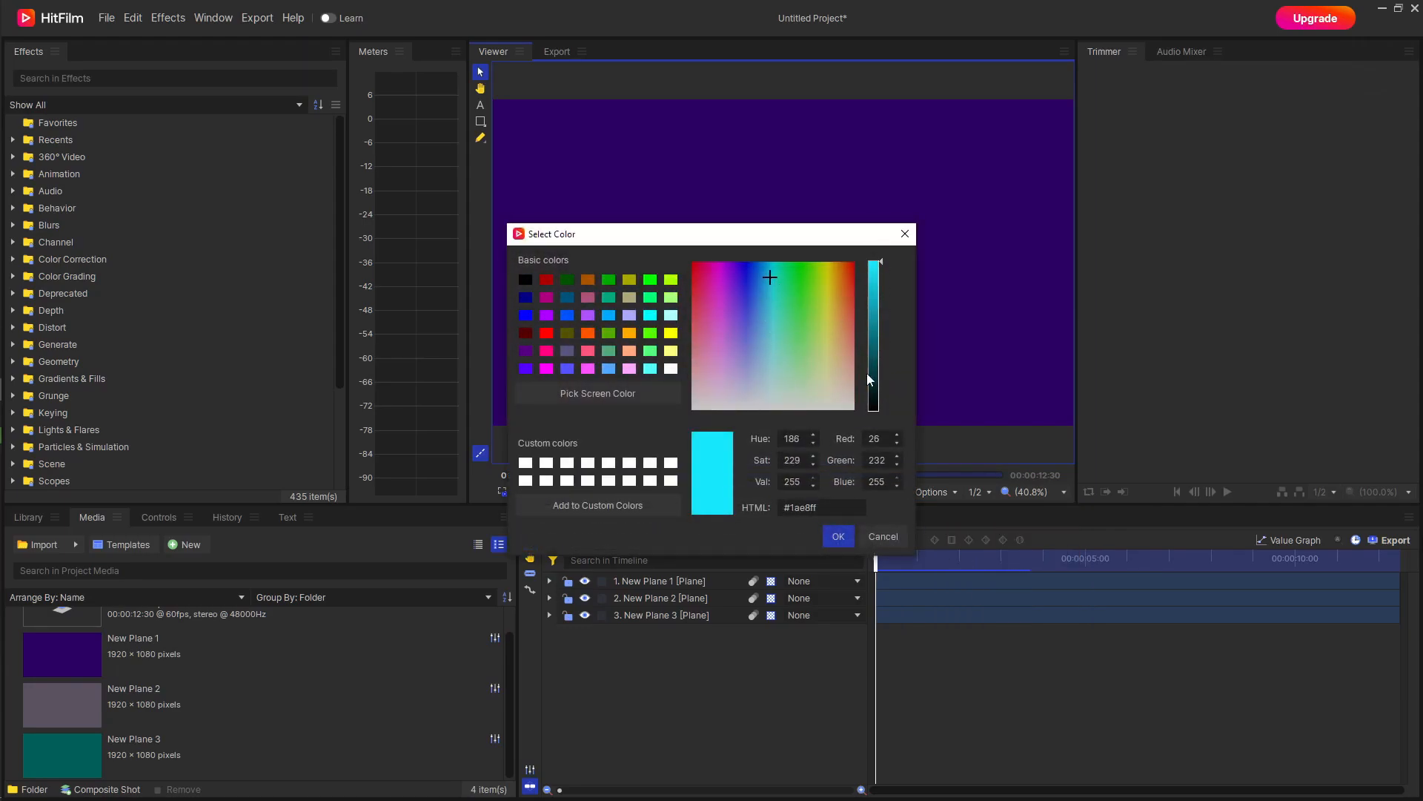
click(841, 537)
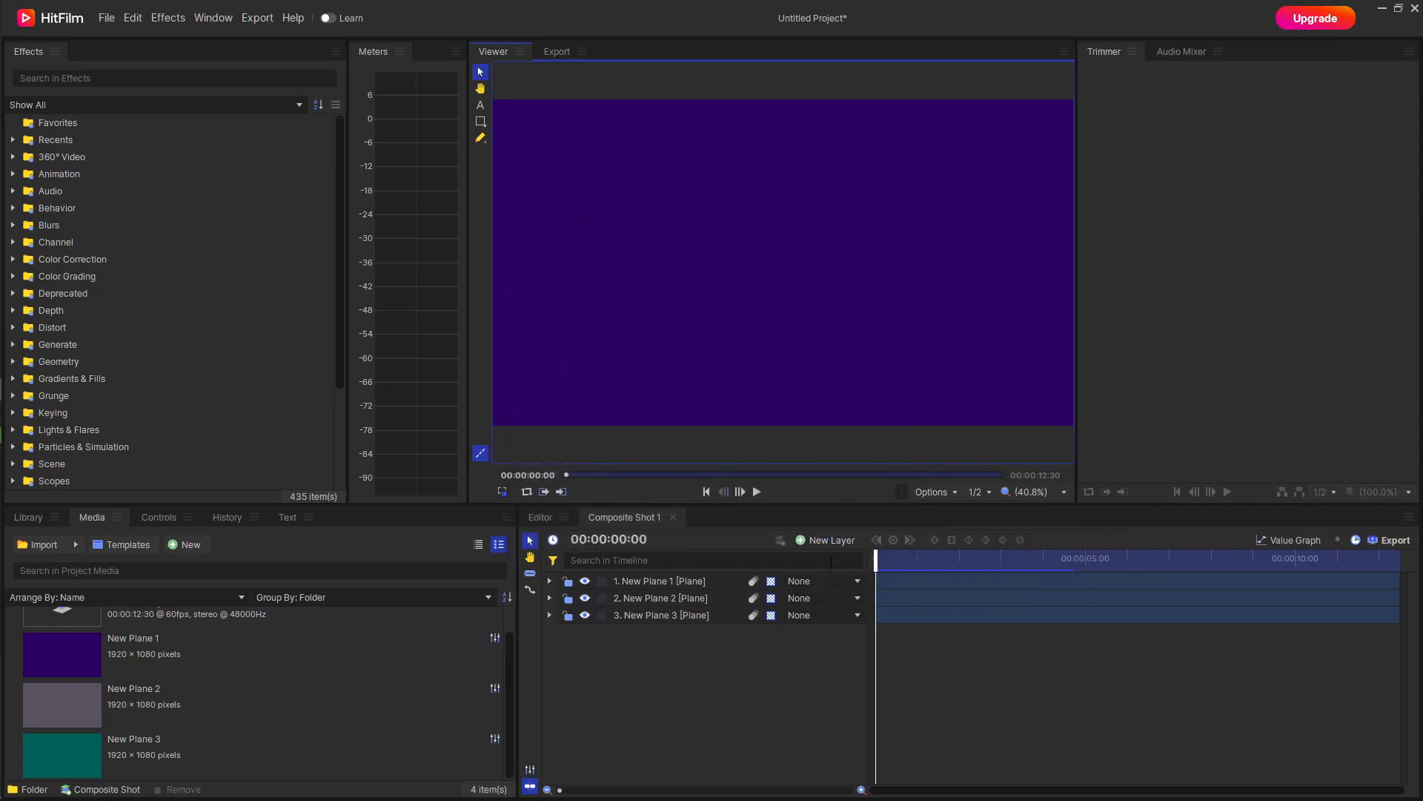
Move all three plane layers straight up to just above the frame, at a vertical position of about 1081.
click(702, 609)
shift+click(705, 597)
shift+click(706, 581)
drag(788, 287, 788, 20)
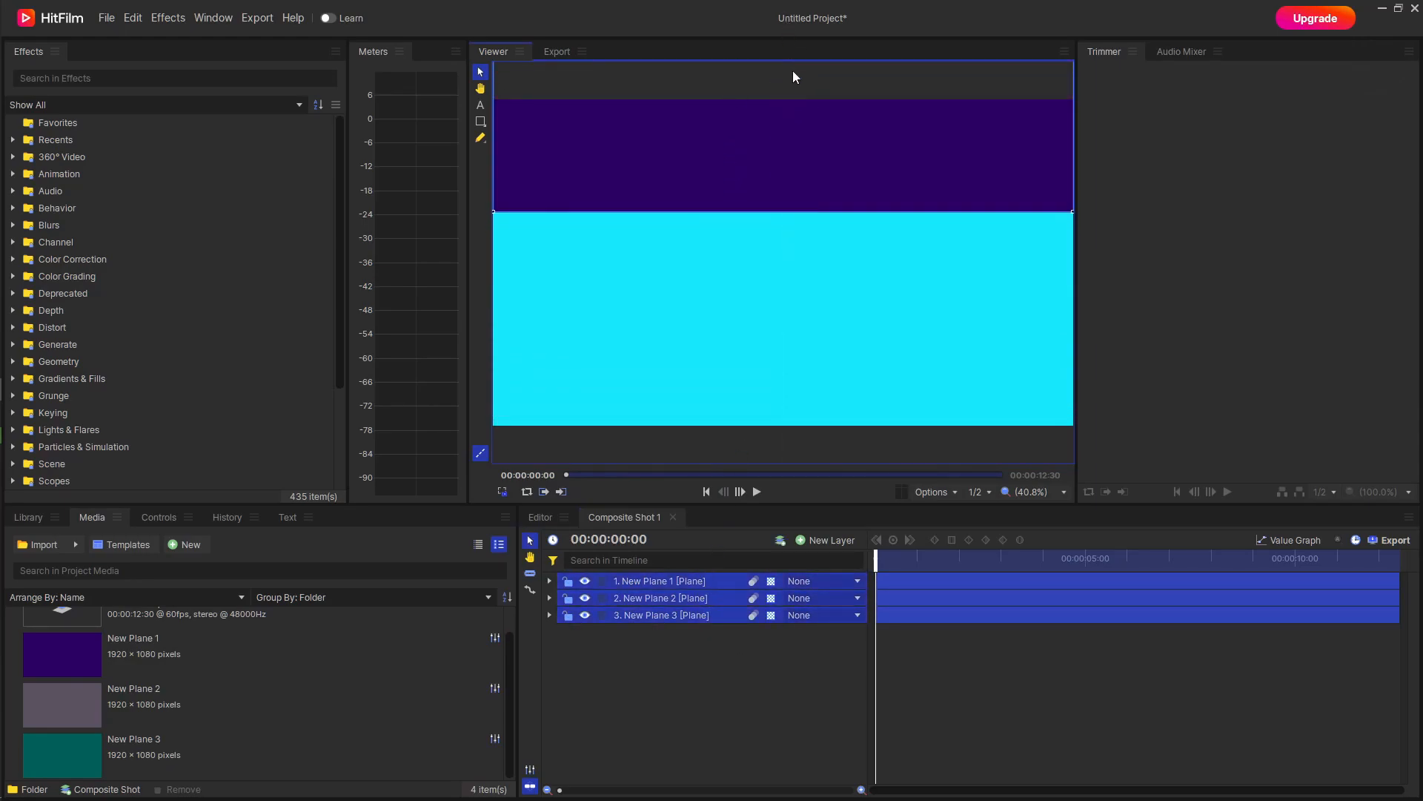
scroll(812, 268, down, 2)
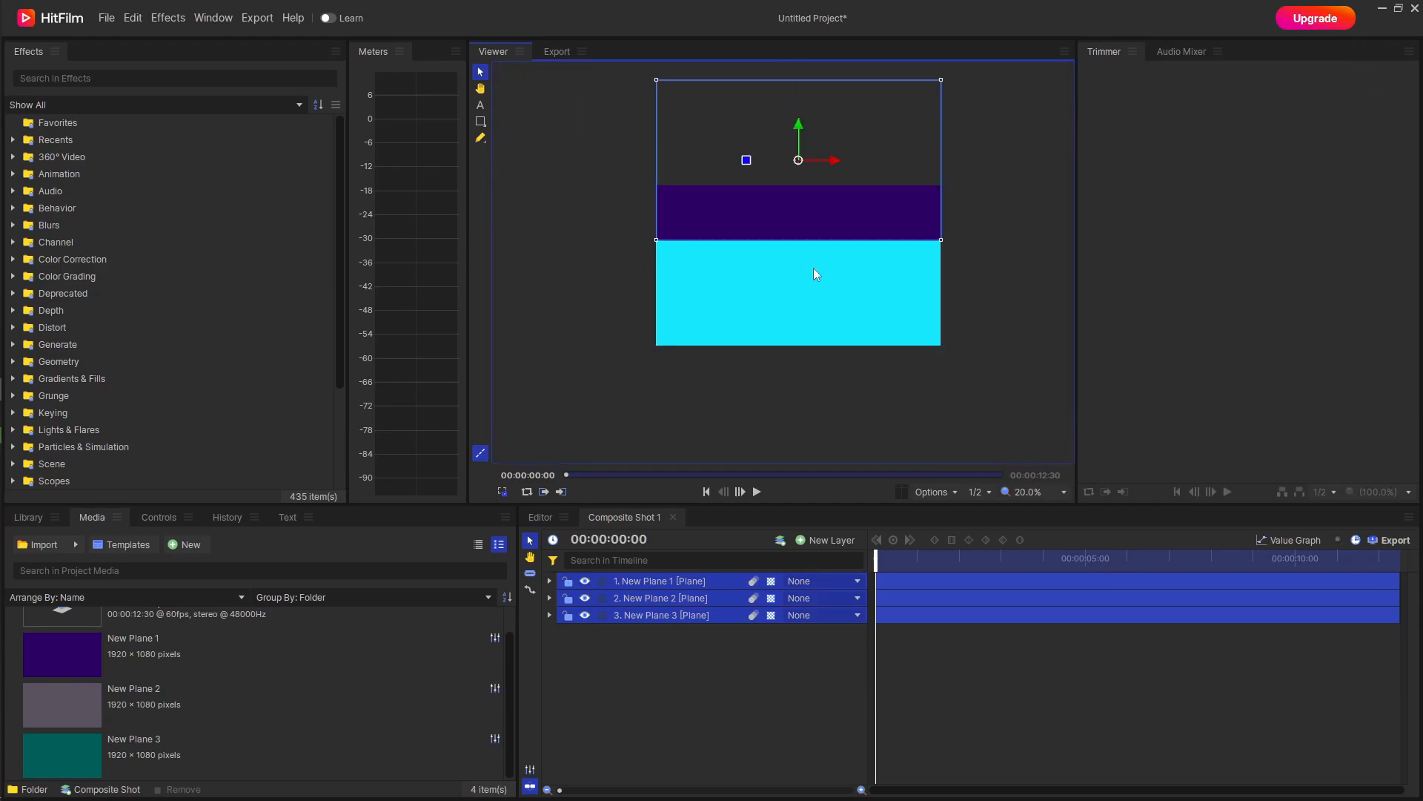
drag(800, 140, 799, 71)
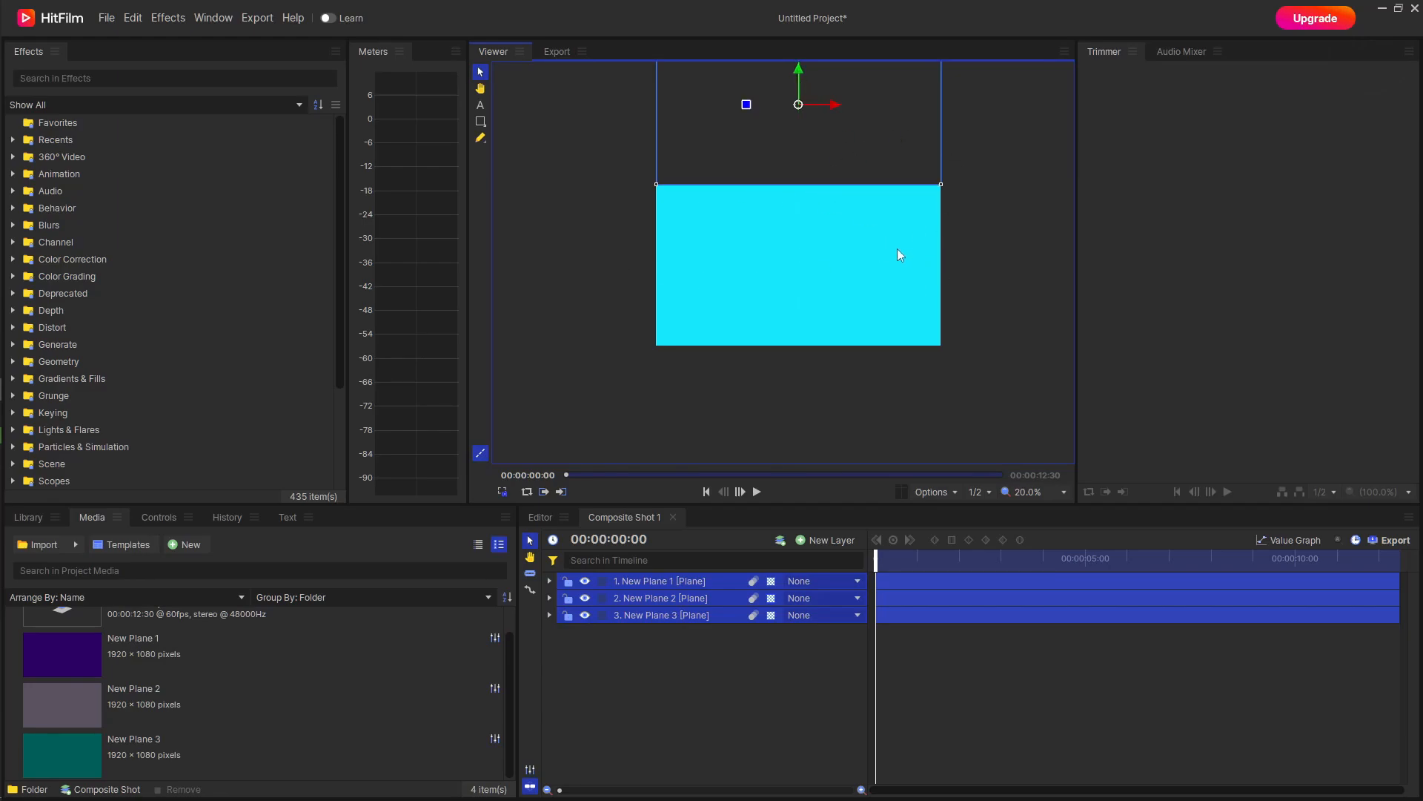
click(732, 660)
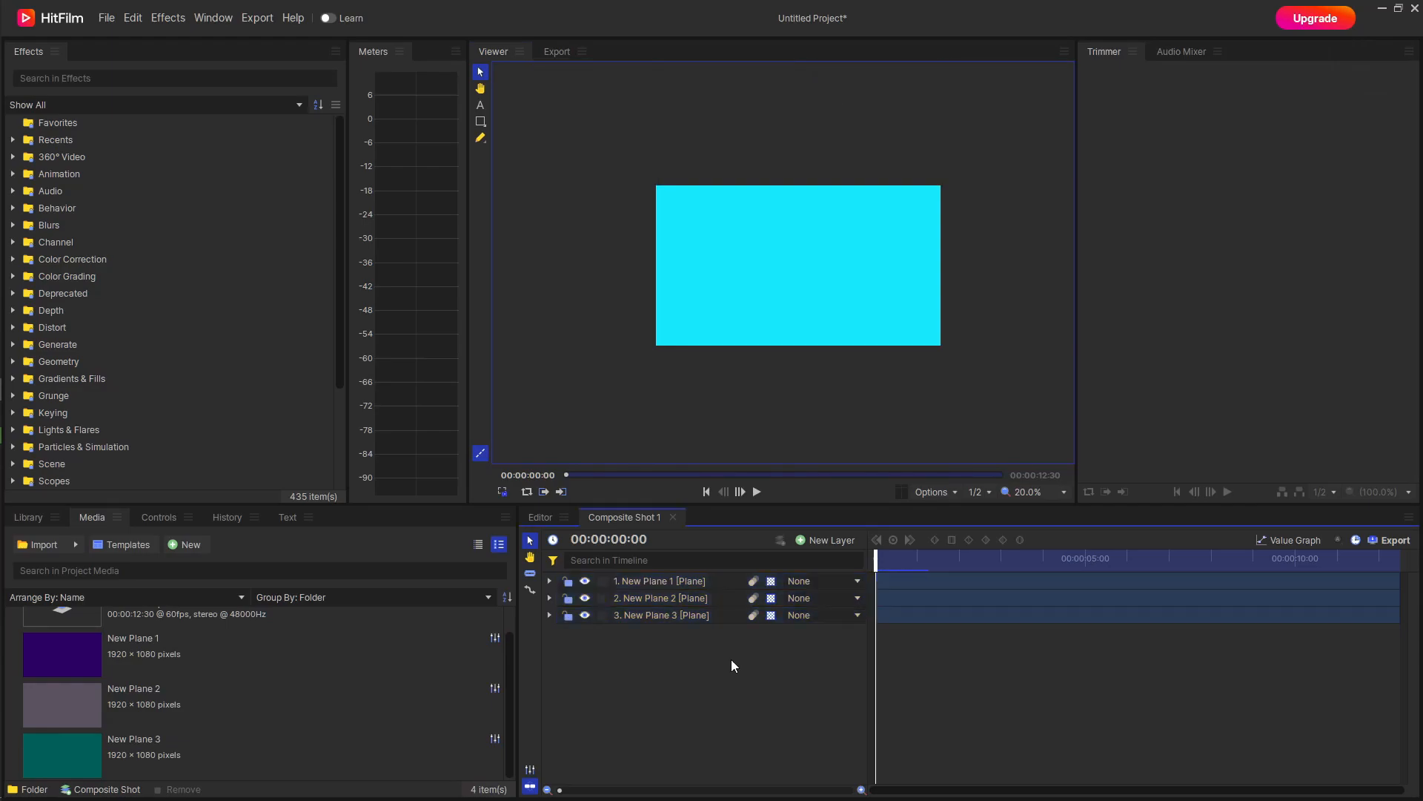
Set the viewer's background color to bright green, #00ff08.
click(930, 498)
click(979, 553)
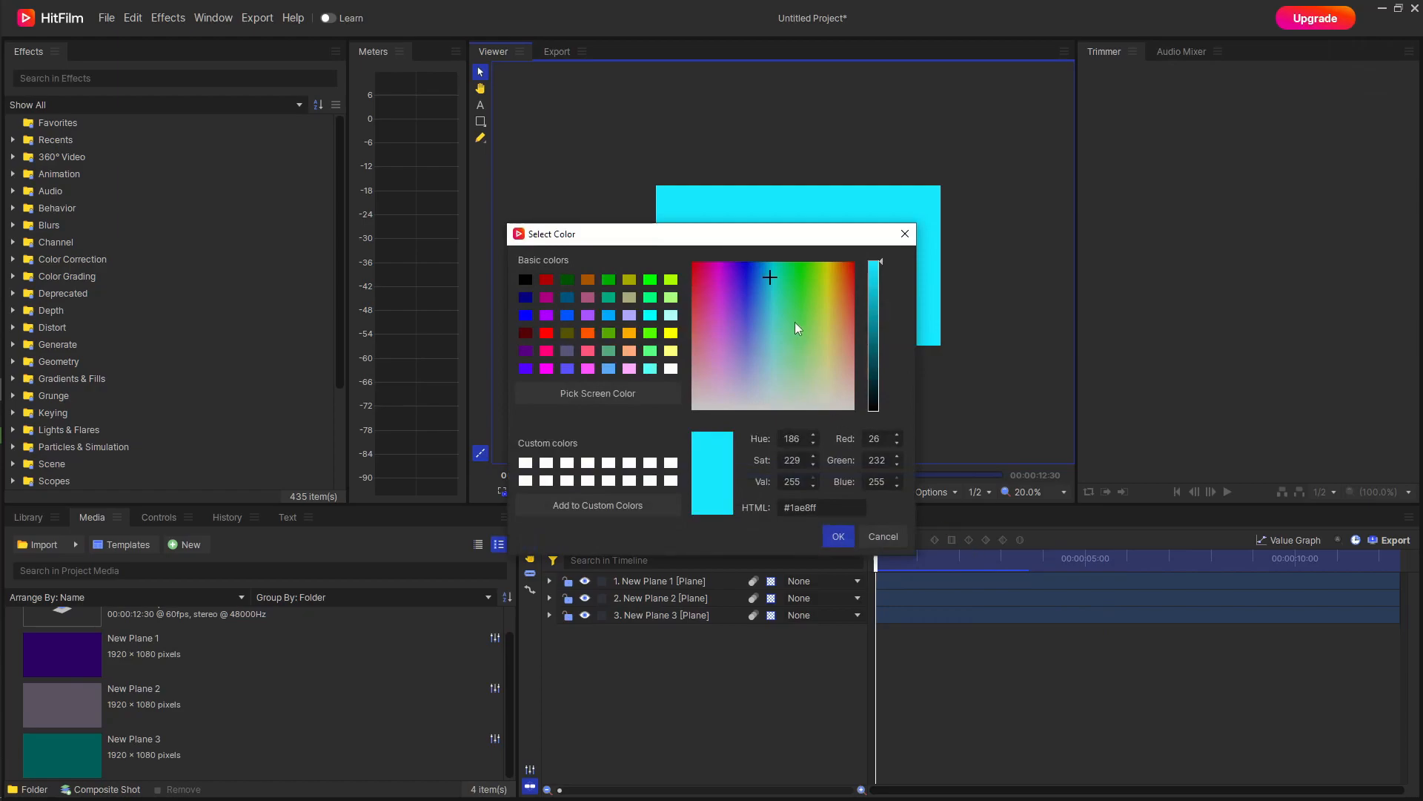
drag(770, 277, 800, 255)
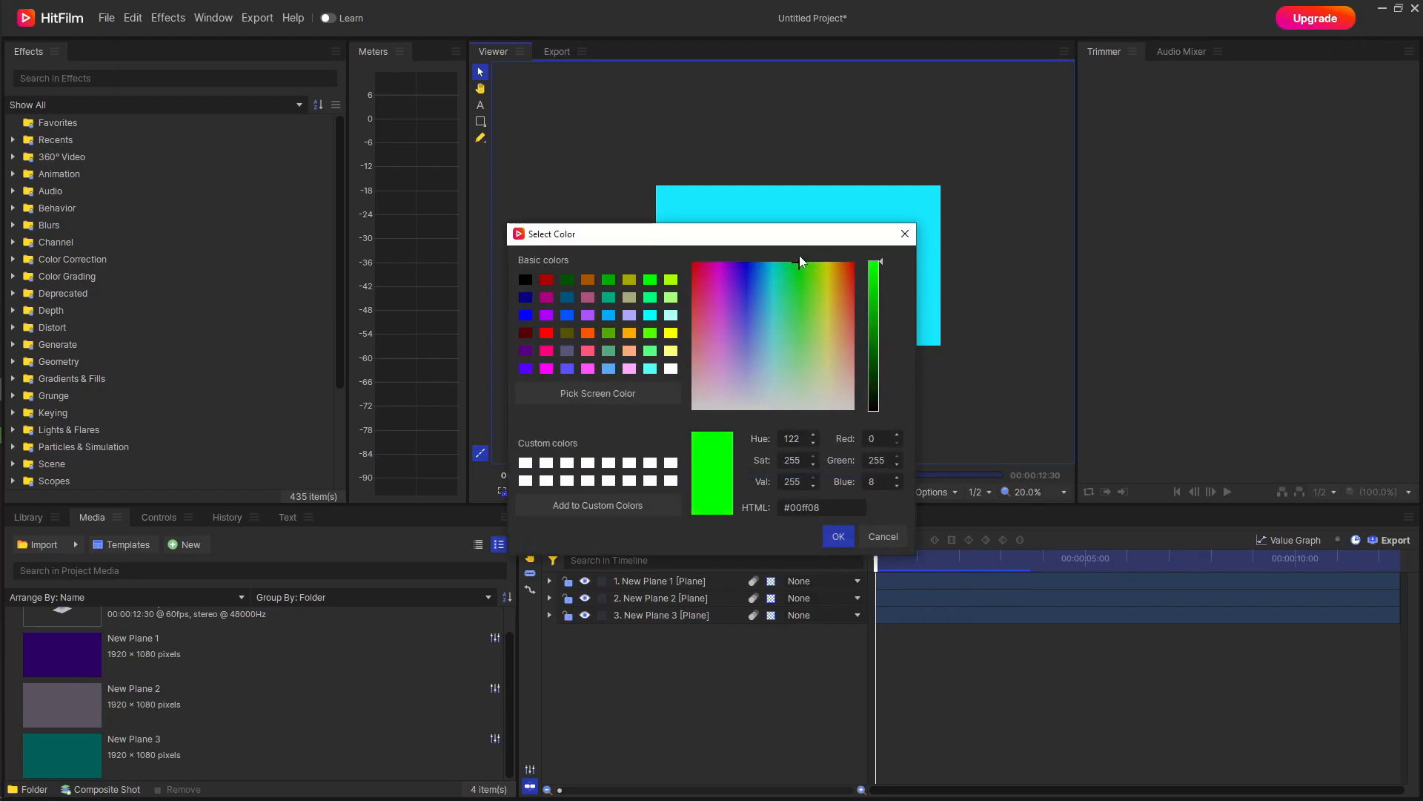
click(841, 536)
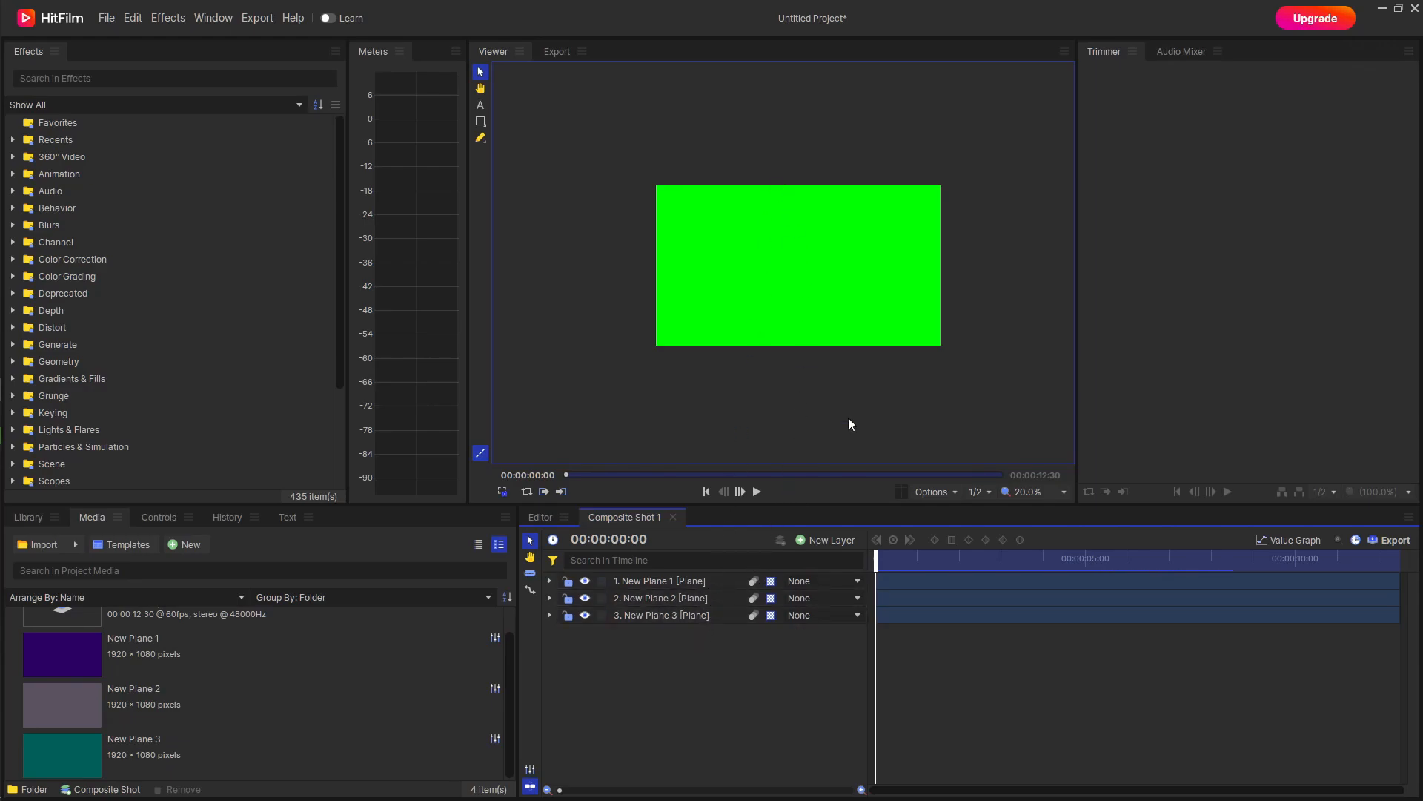
Select the three plane layers and filter the timeline properties by "pos" to expose their Position.
click(679, 614)
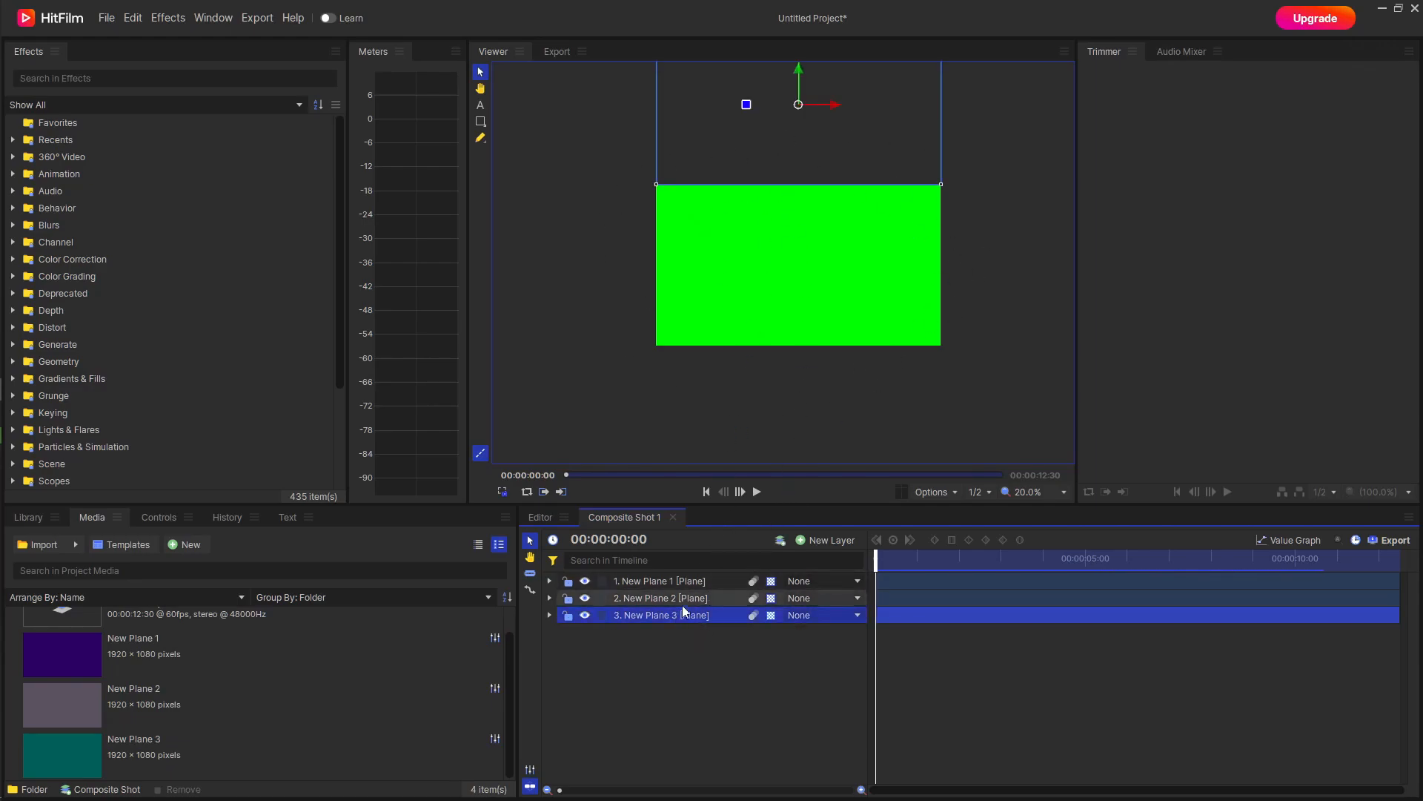
ctrl+click(679, 598)
ctrl+click(695, 580)
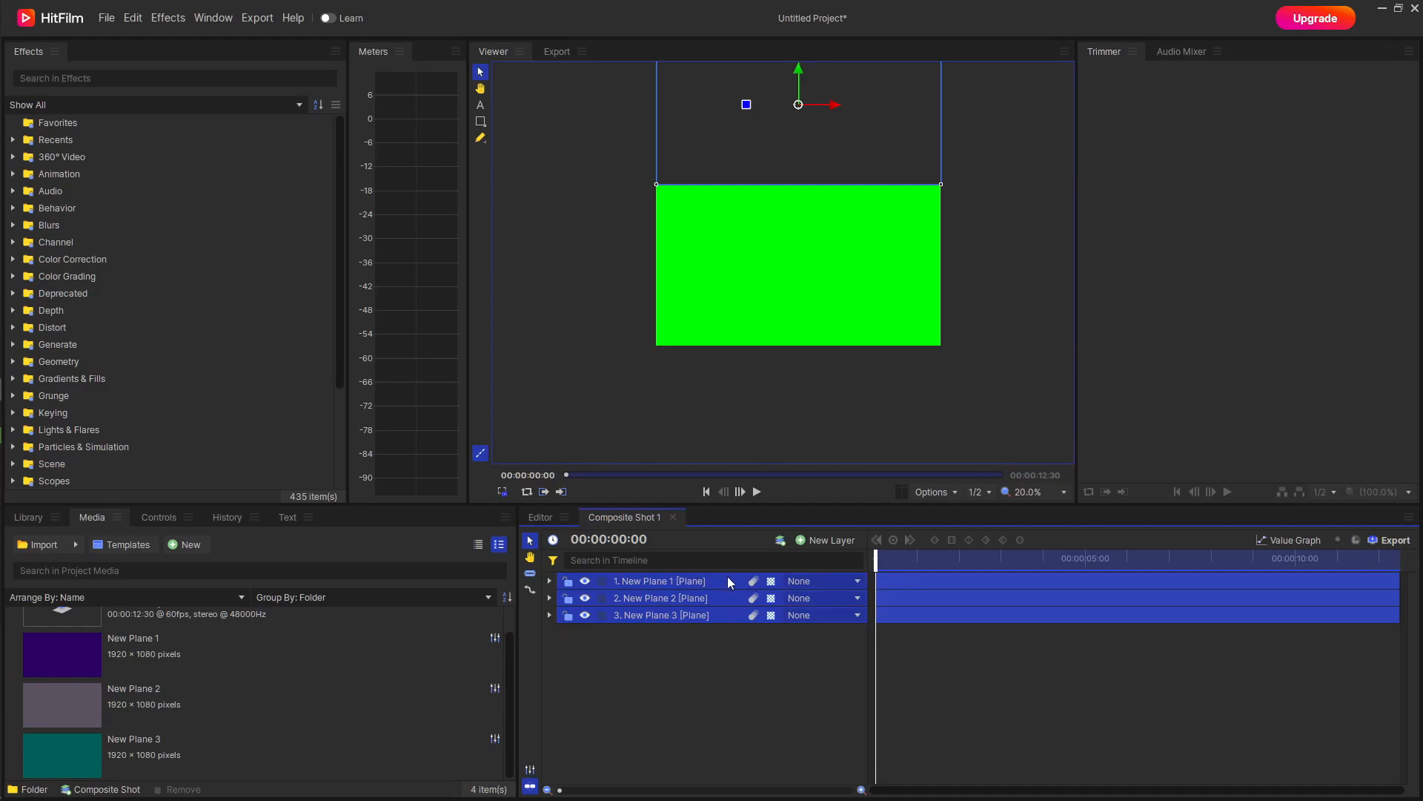
click(701, 560)
text(pos)
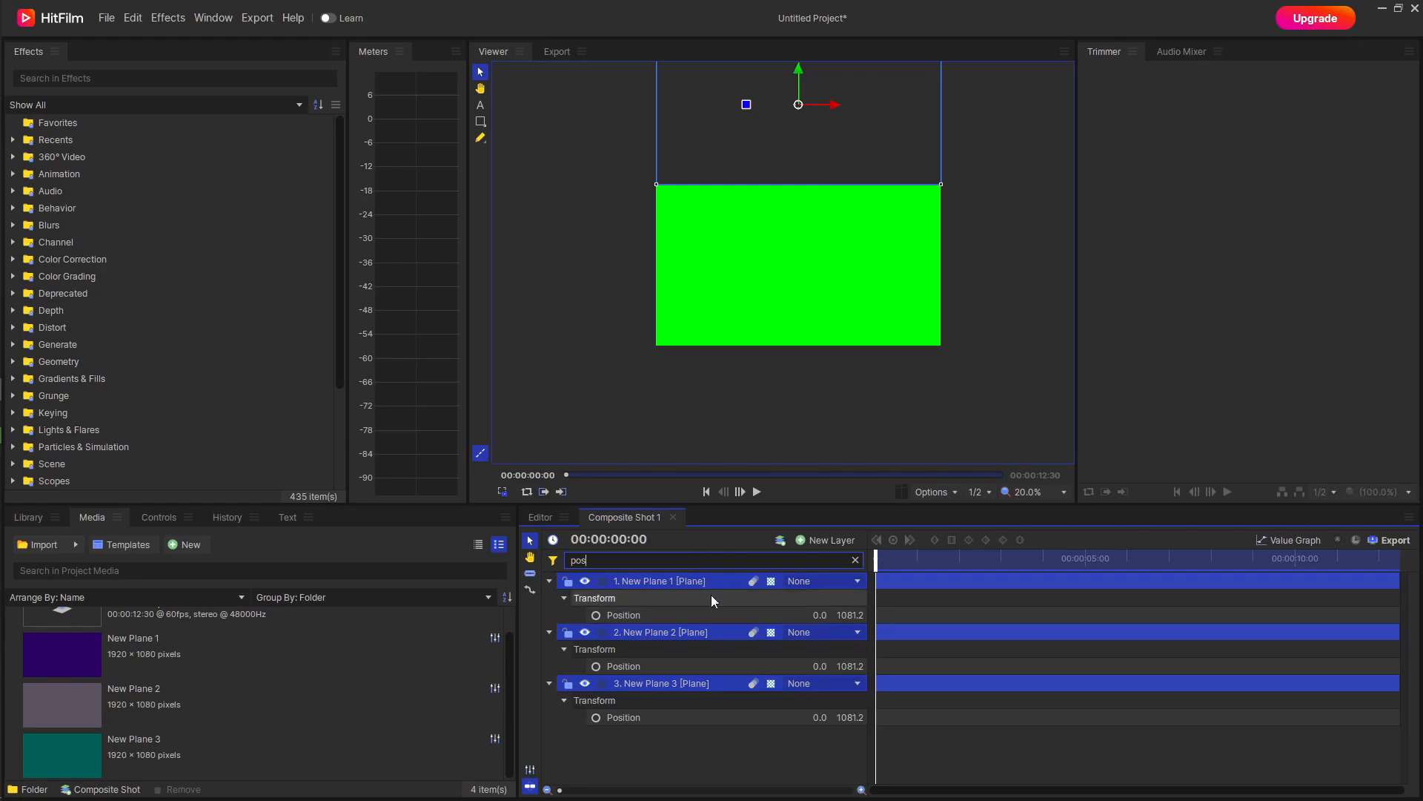
Keyframe Position on all three planes at 00:00:00:00 and set those keyframes to smooth interpolation.
click(596, 615)
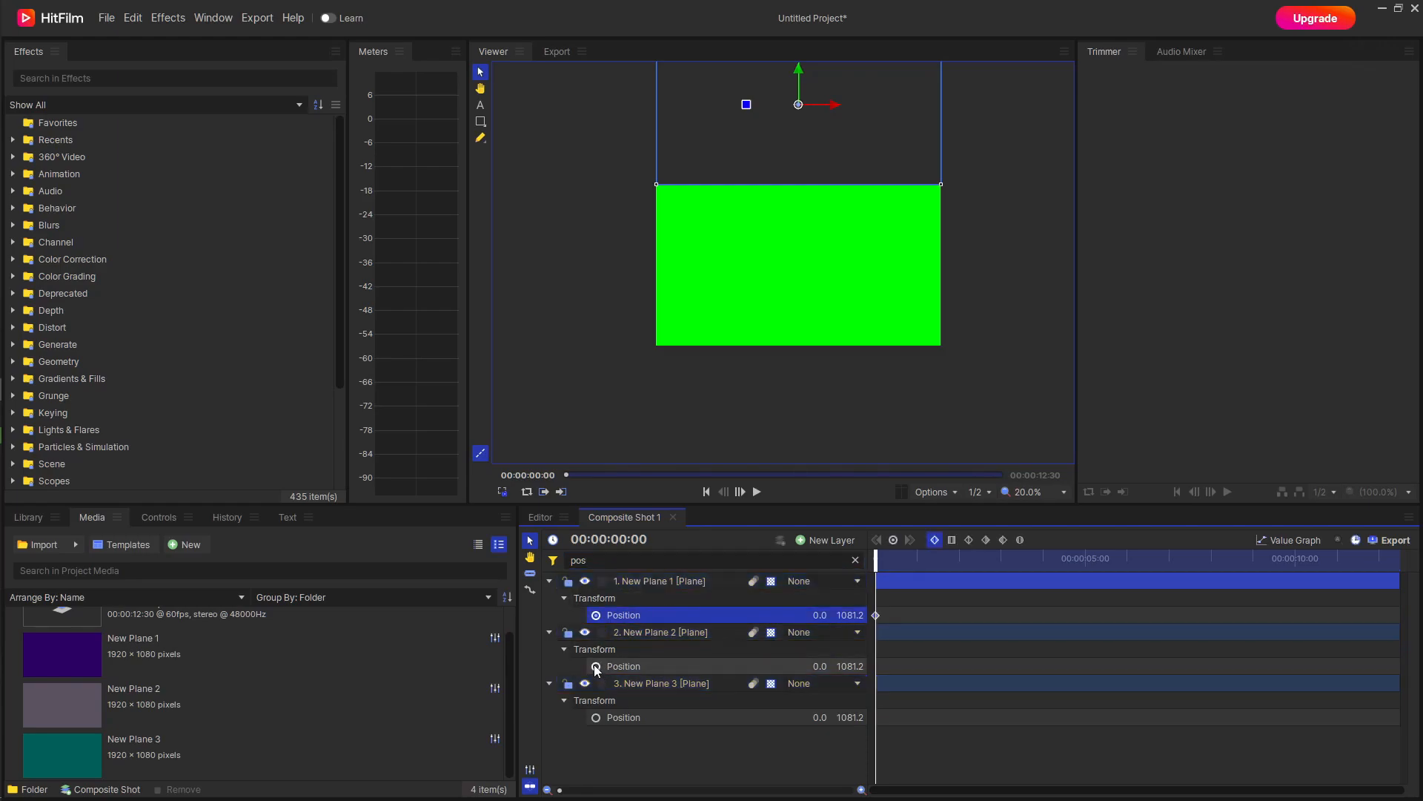
click(596, 665)
click(596, 717)
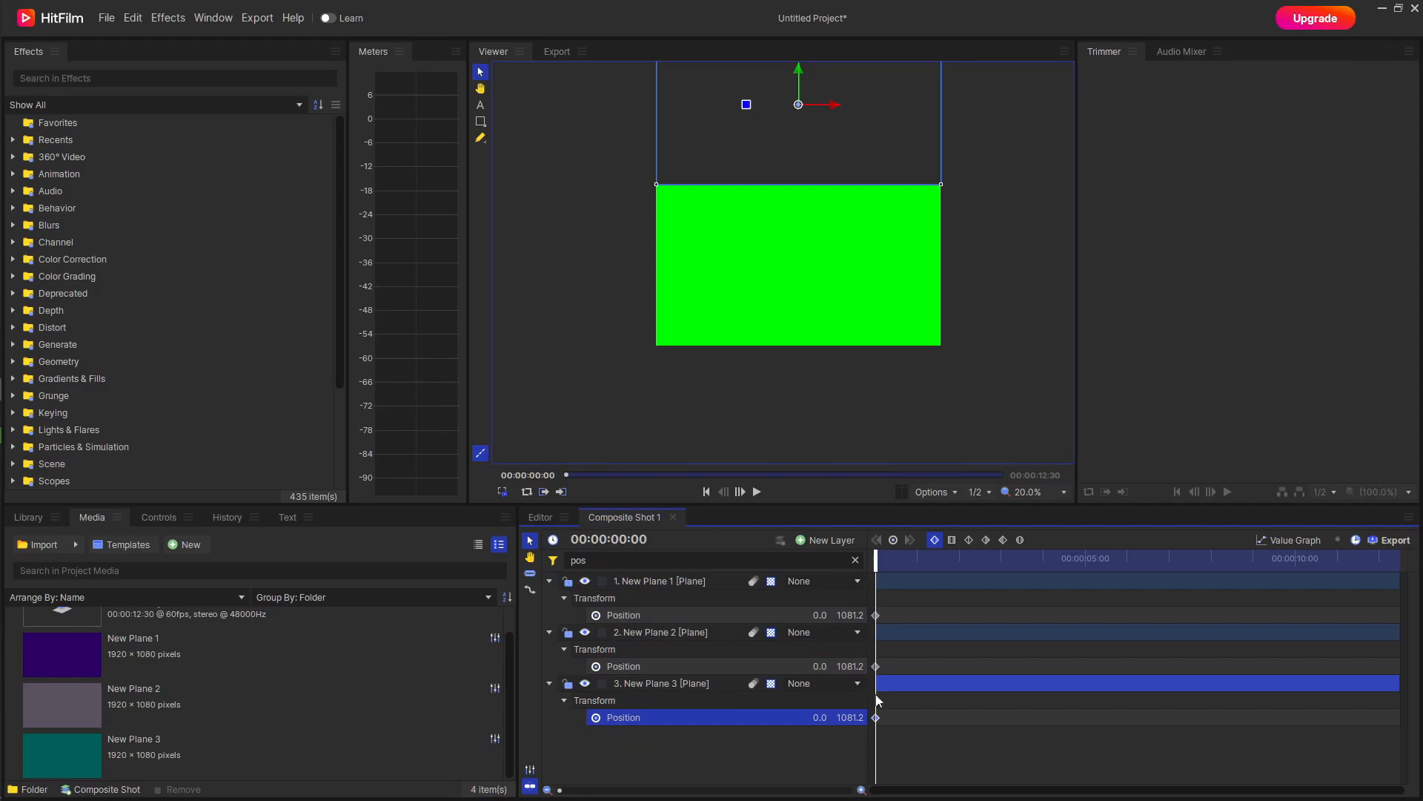
drag(896, 609, 876, 738)
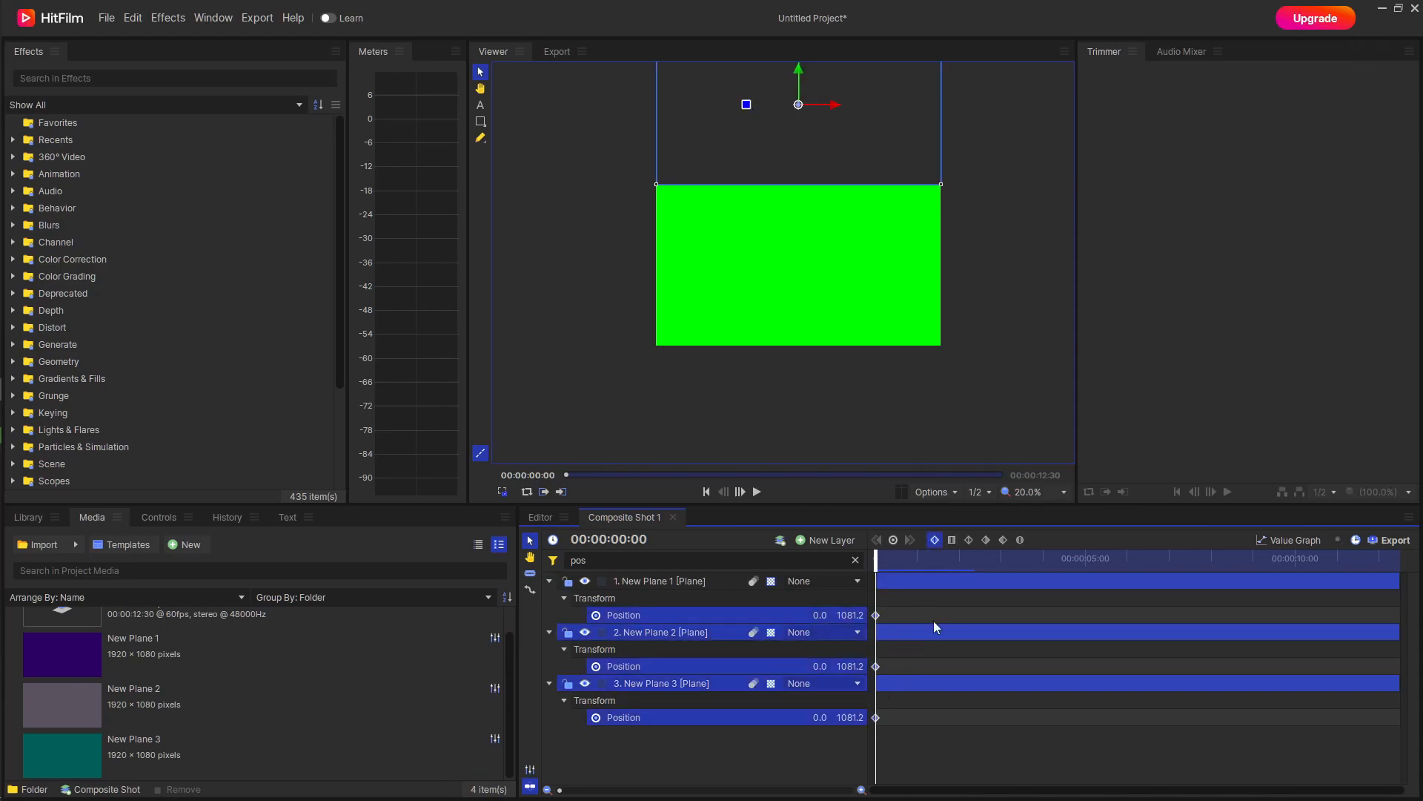
click(970, 540)
At 00:00:01:08, lower all three planes halfway into the frame, to a vertical position of about 541.
drag(877, 562, 923, 560)
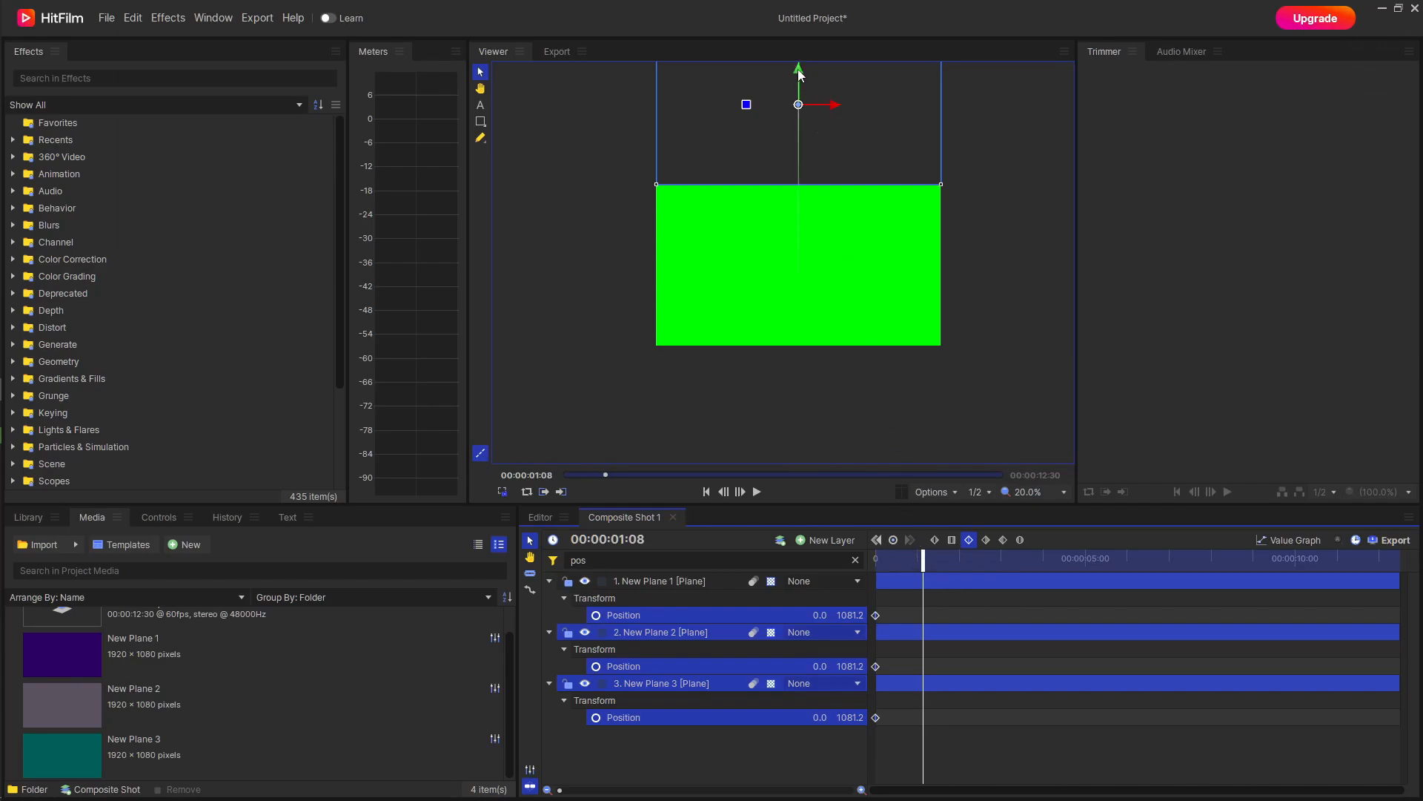
drag(798, 69, 808, 149)
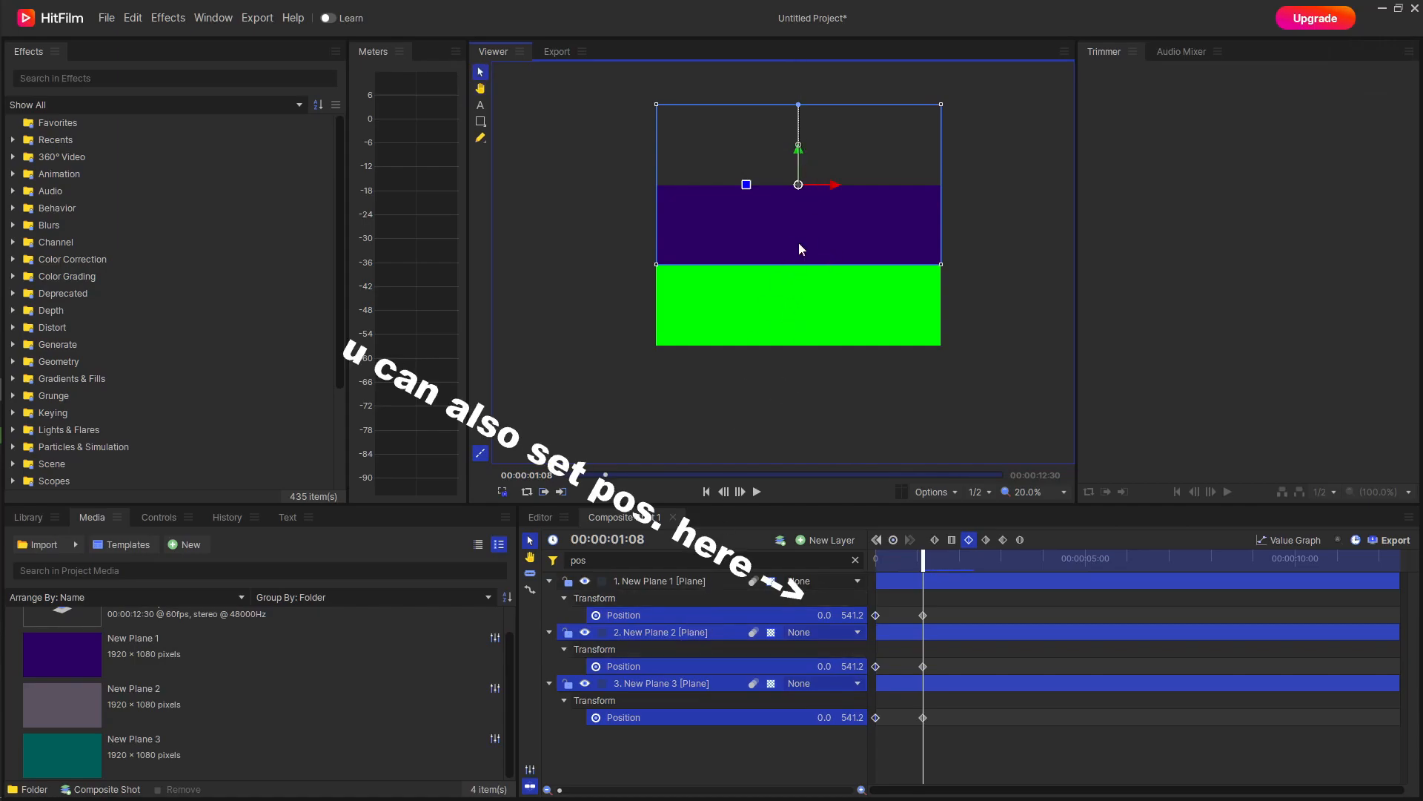
Center New Plane 1 and New Plane 2 in the frame at 00:00:01:08 with the Center In Frame transform.
click(693, 581)
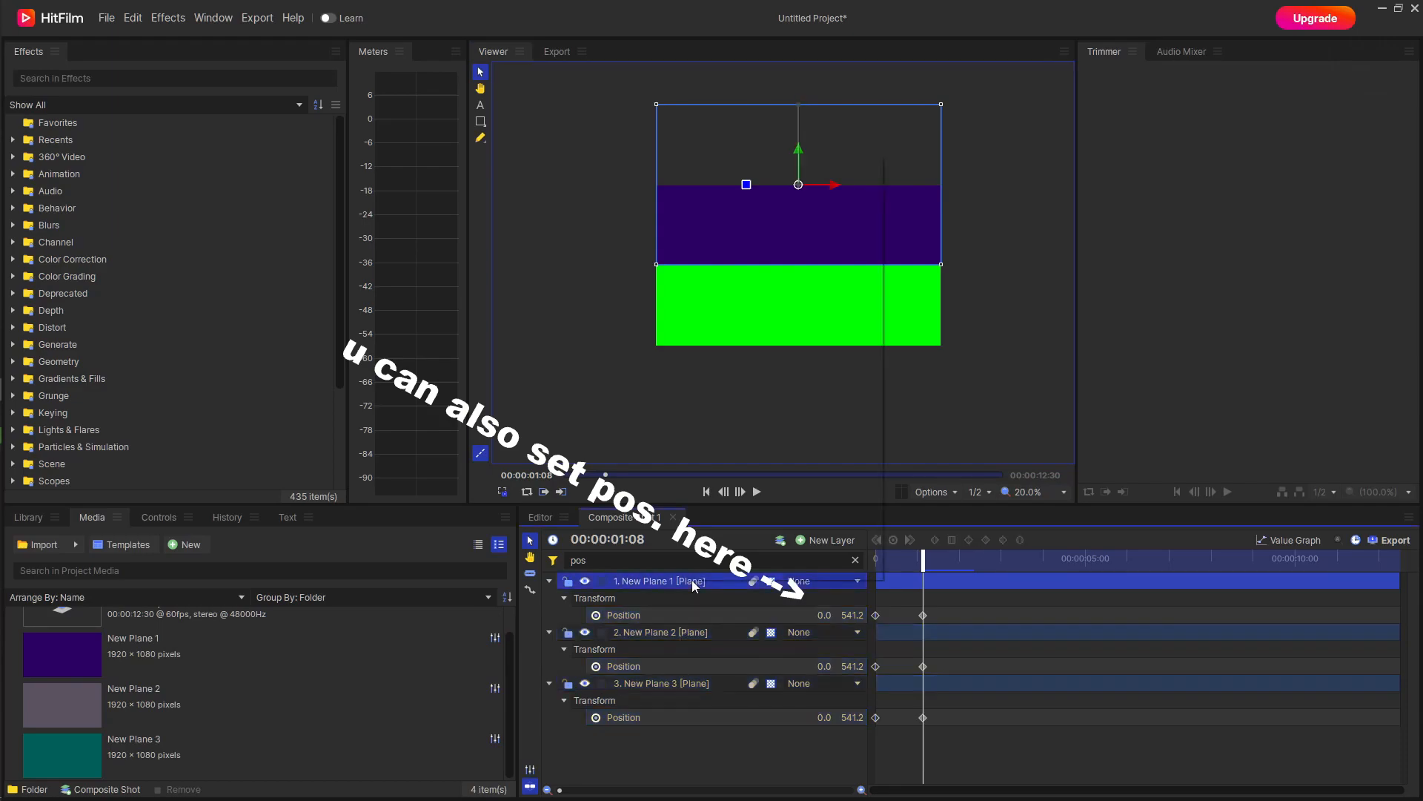
right_click(692, 579)
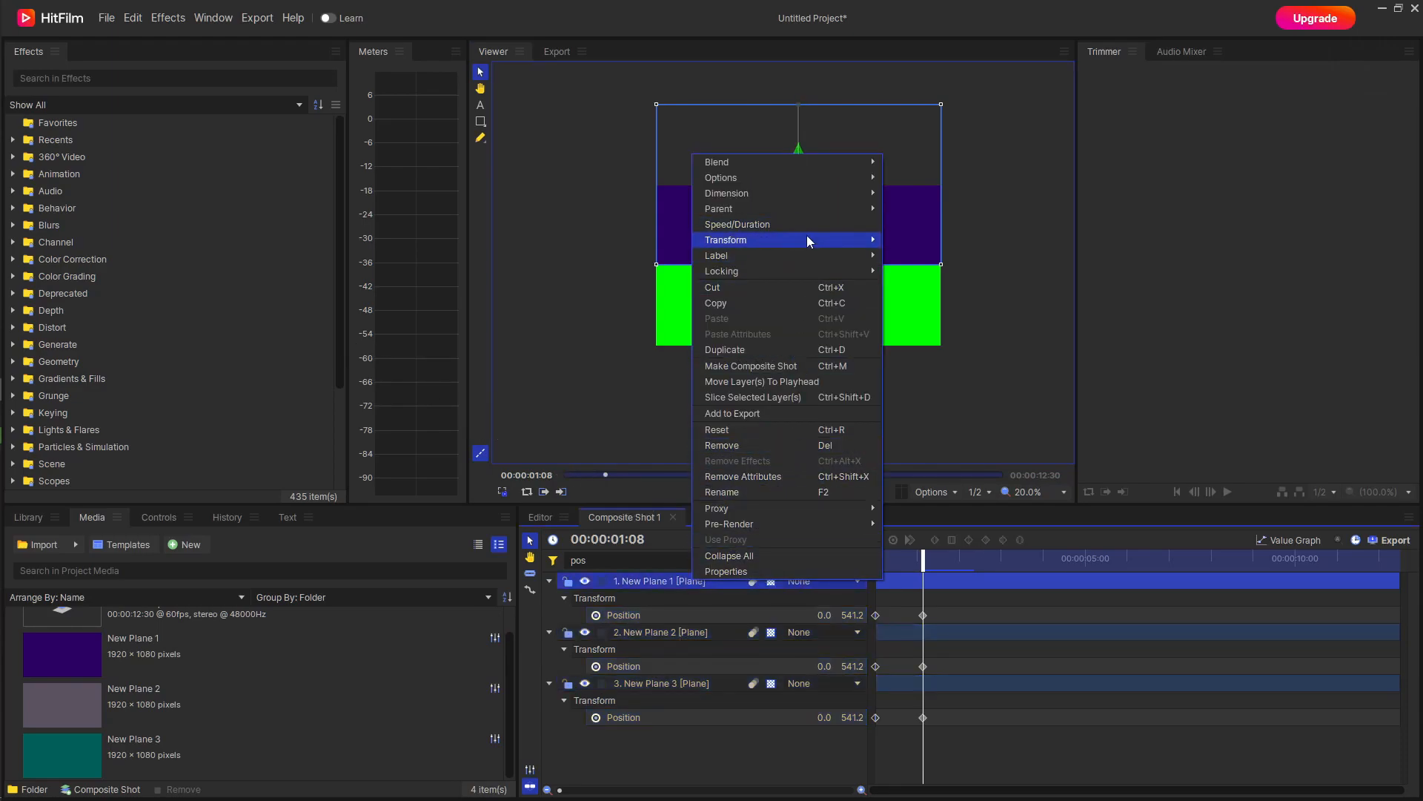
mouse_move(806, 236)
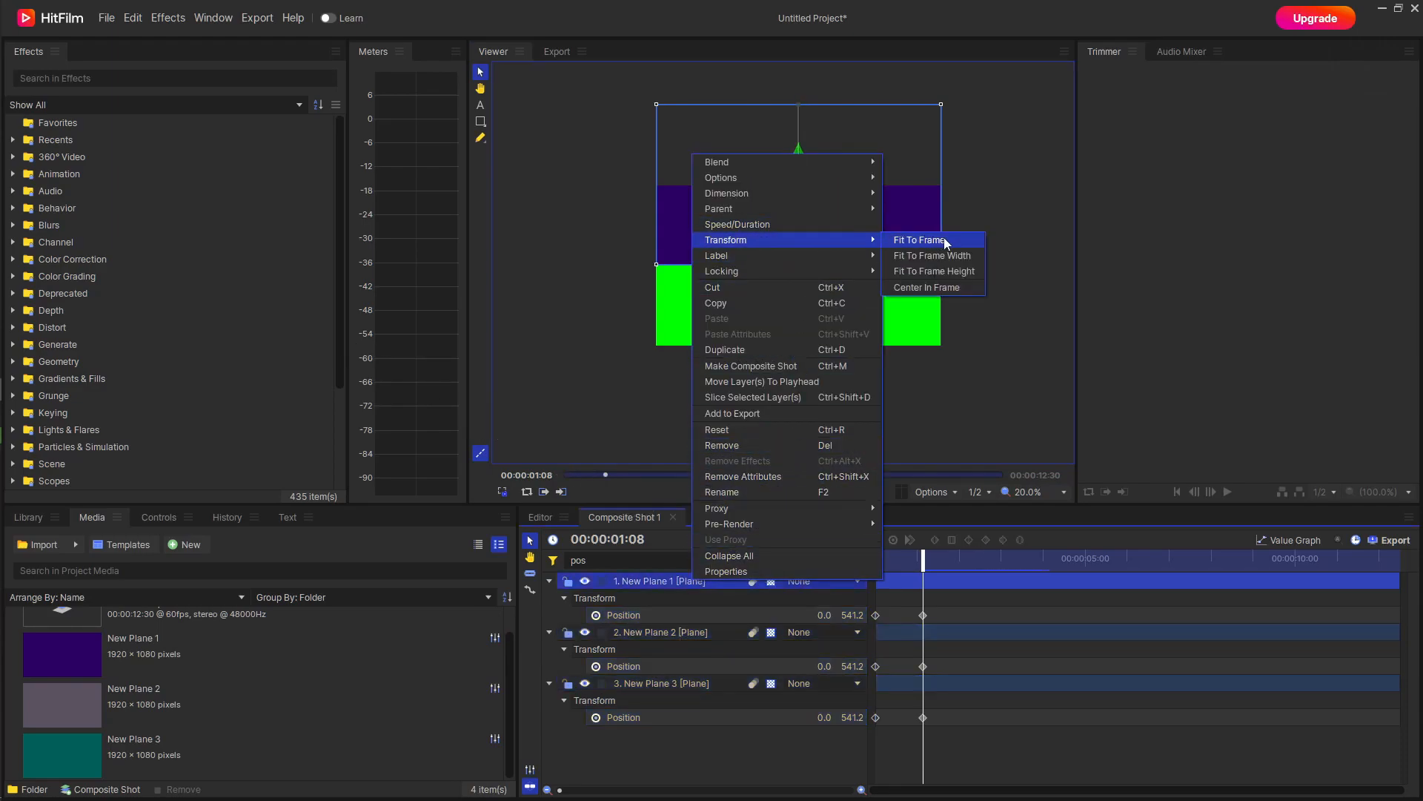
click(953, 287)
right_click(701, 638)
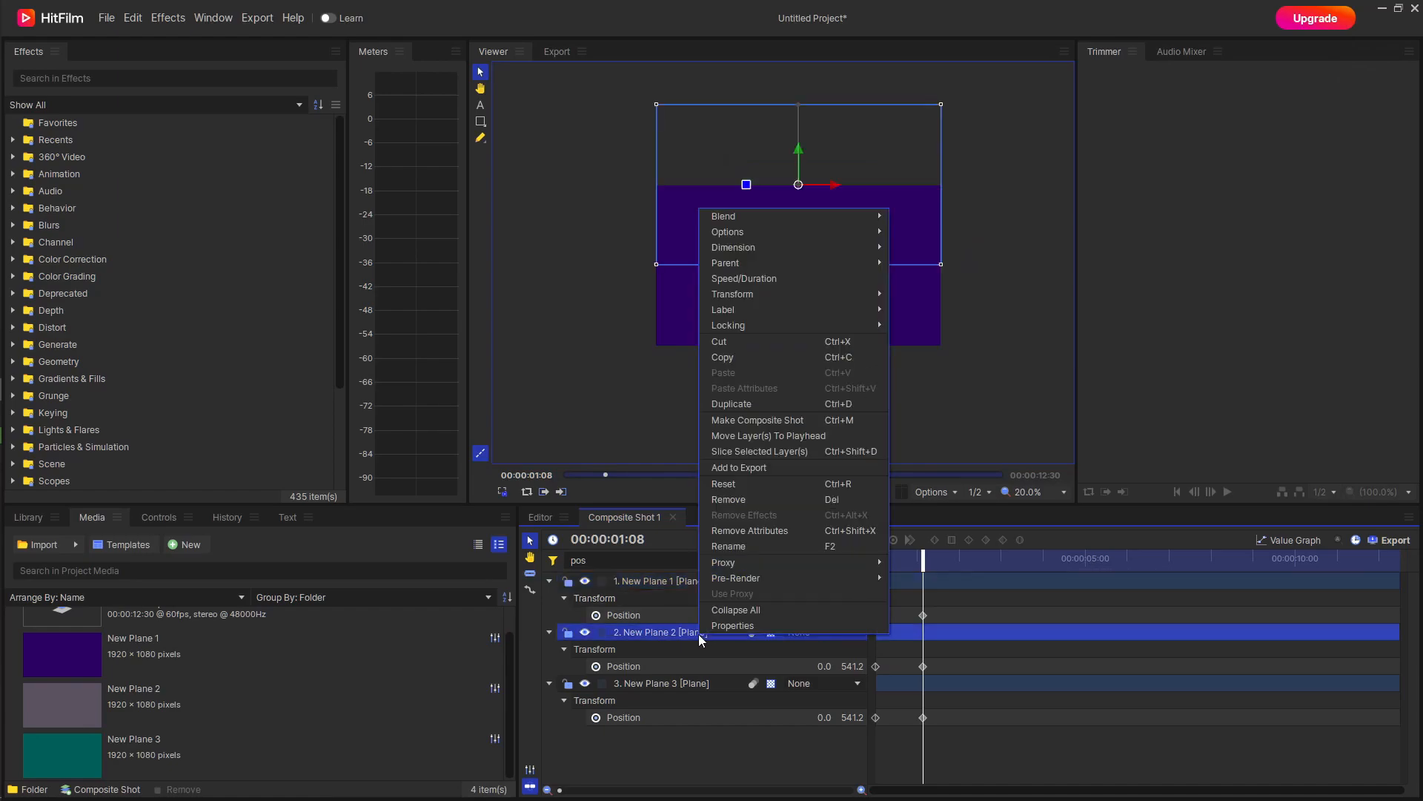
mouse_move(831, 261)
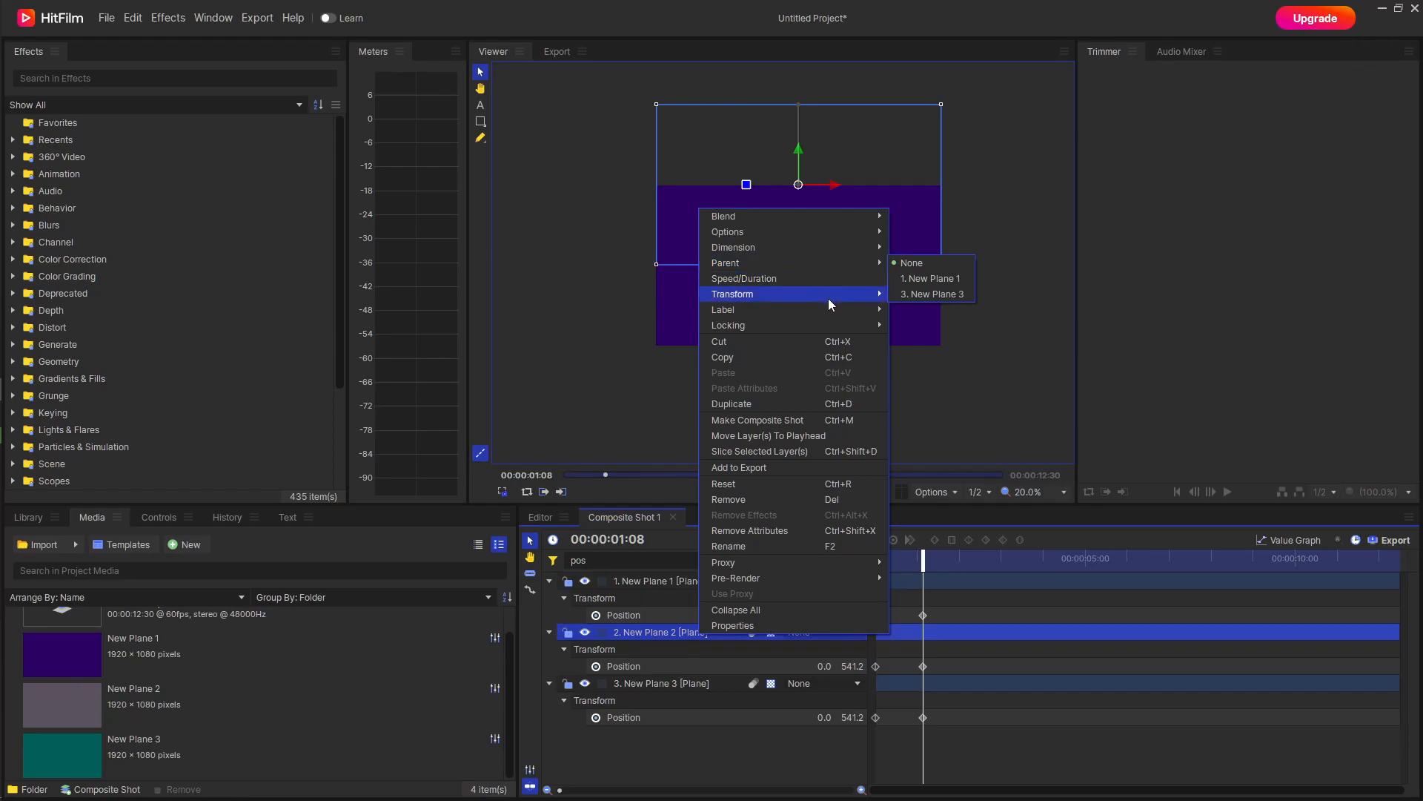
click(687, 674)
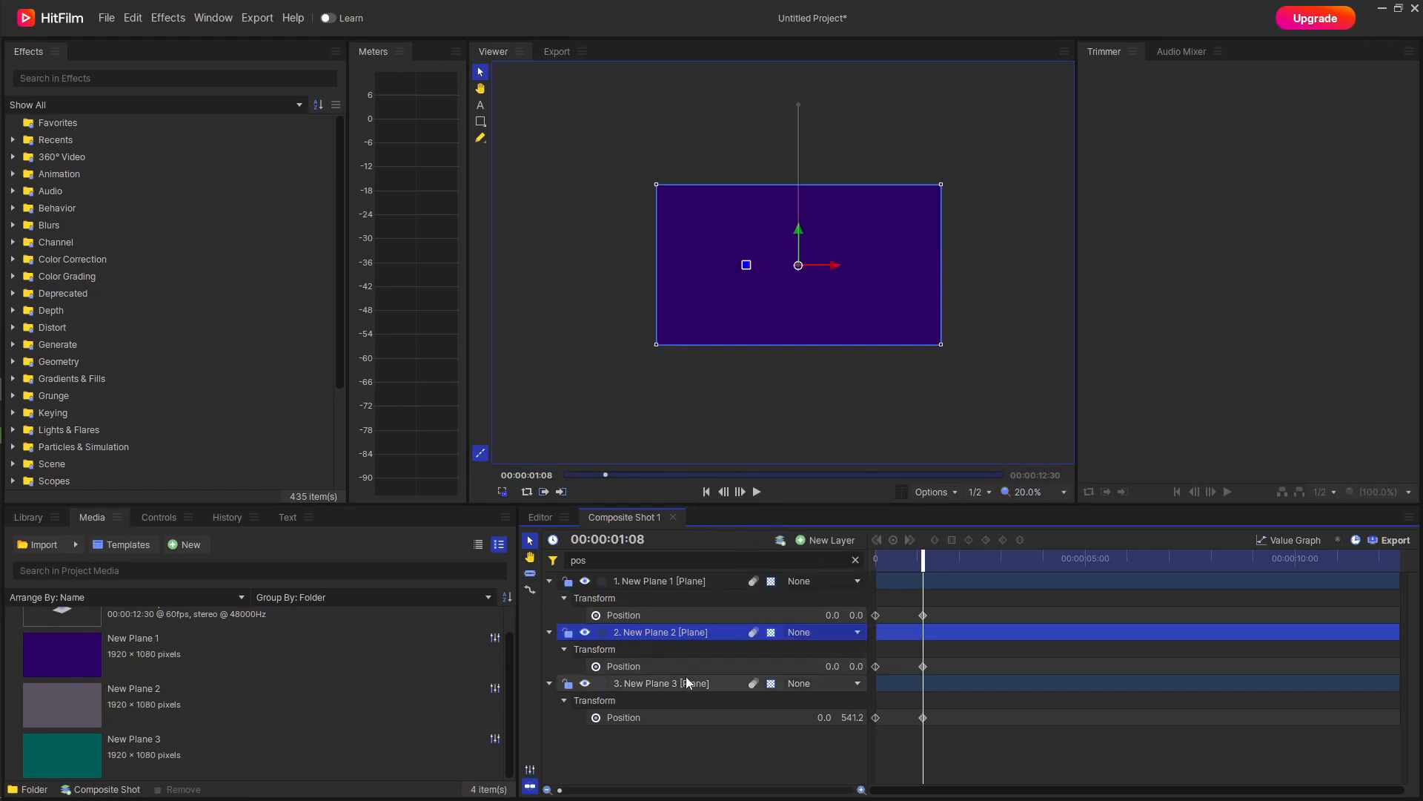
Center New Plane 3 in the frame at 00:00:01:08 with the Center In Frame transform.
click(685, 679)
right_click(685, 679)
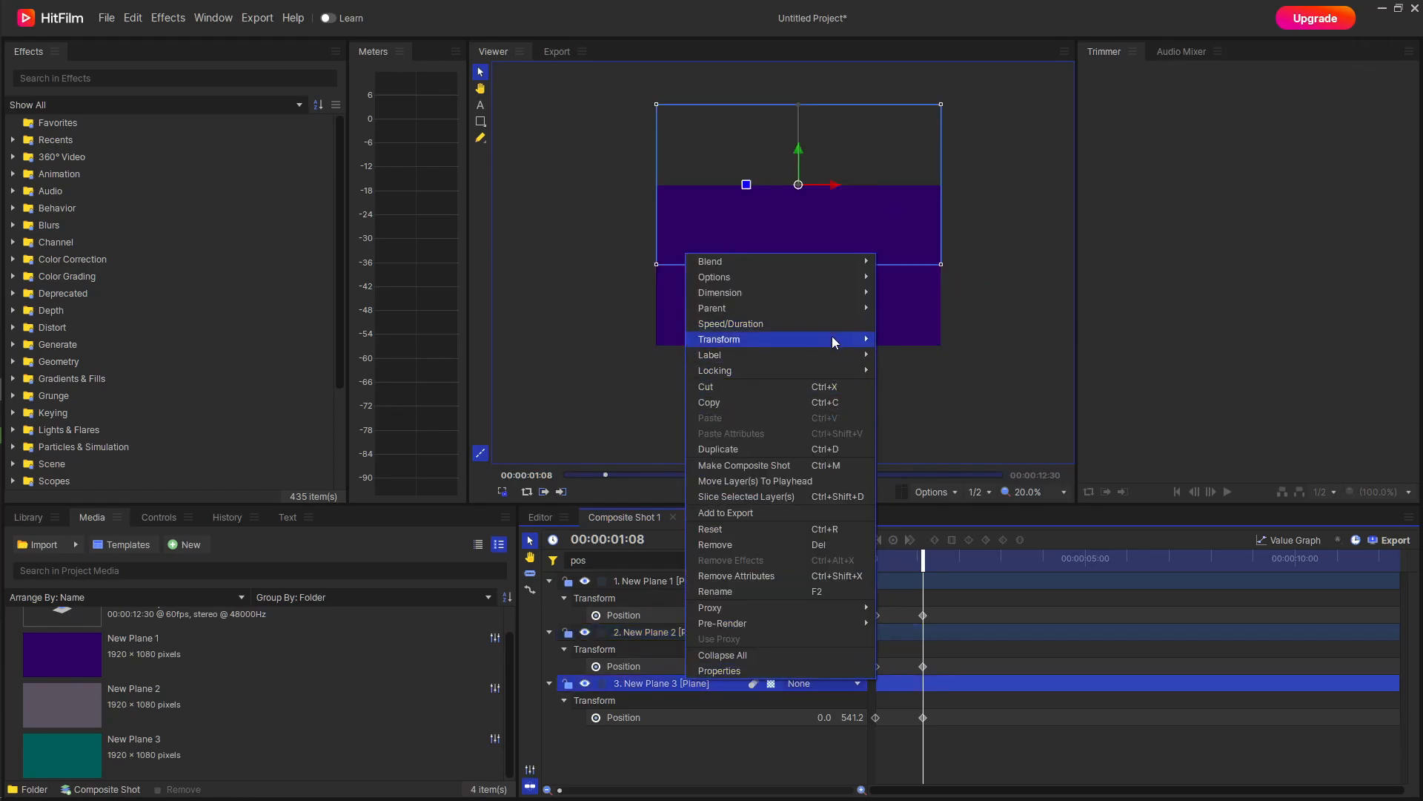
mouse_move(832, 336)
click(934, 383)
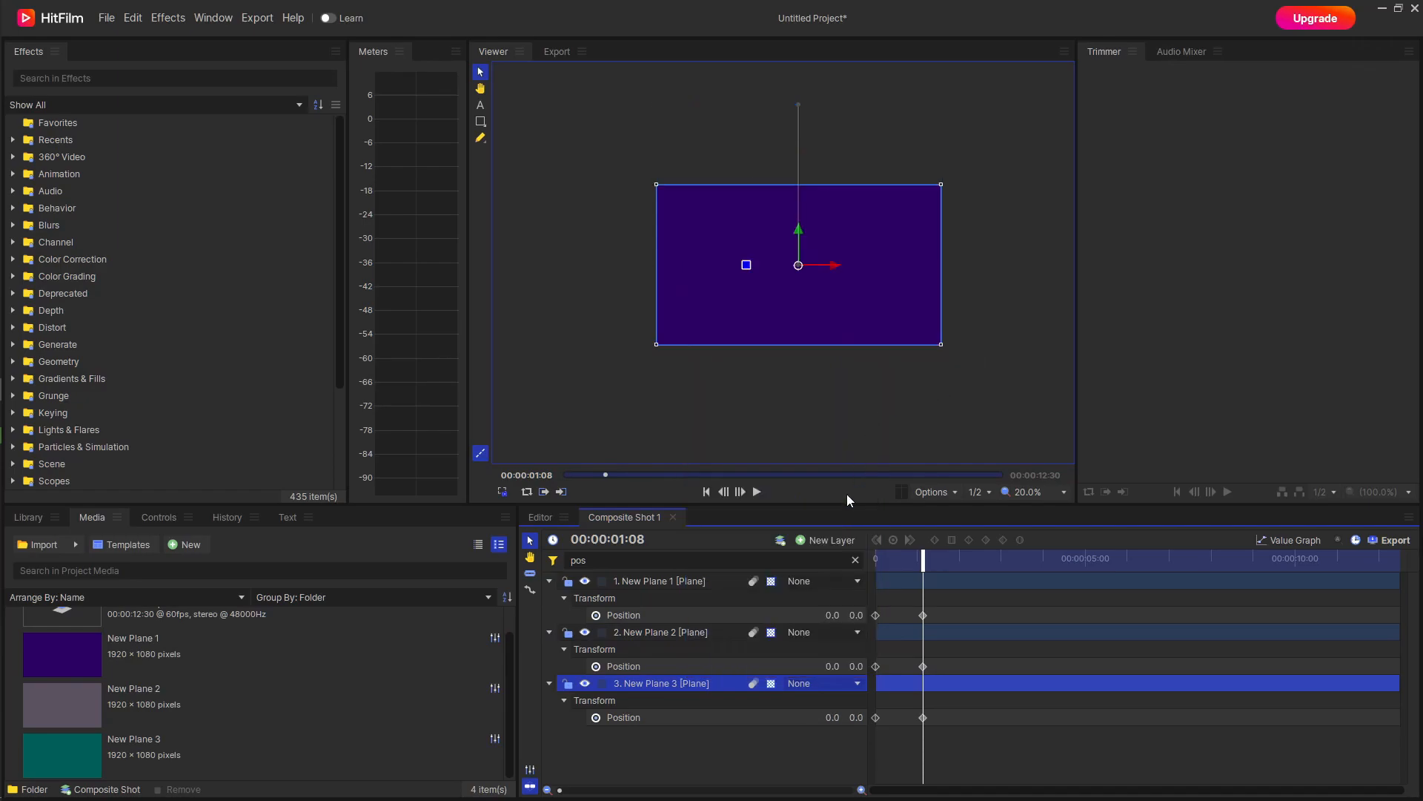
Set all three planes' Position keyframes at 00:00:01:08 to smooth interpolation and add hold keyframes at 00:00:02:16.
drag(945, 607, 916, 719)
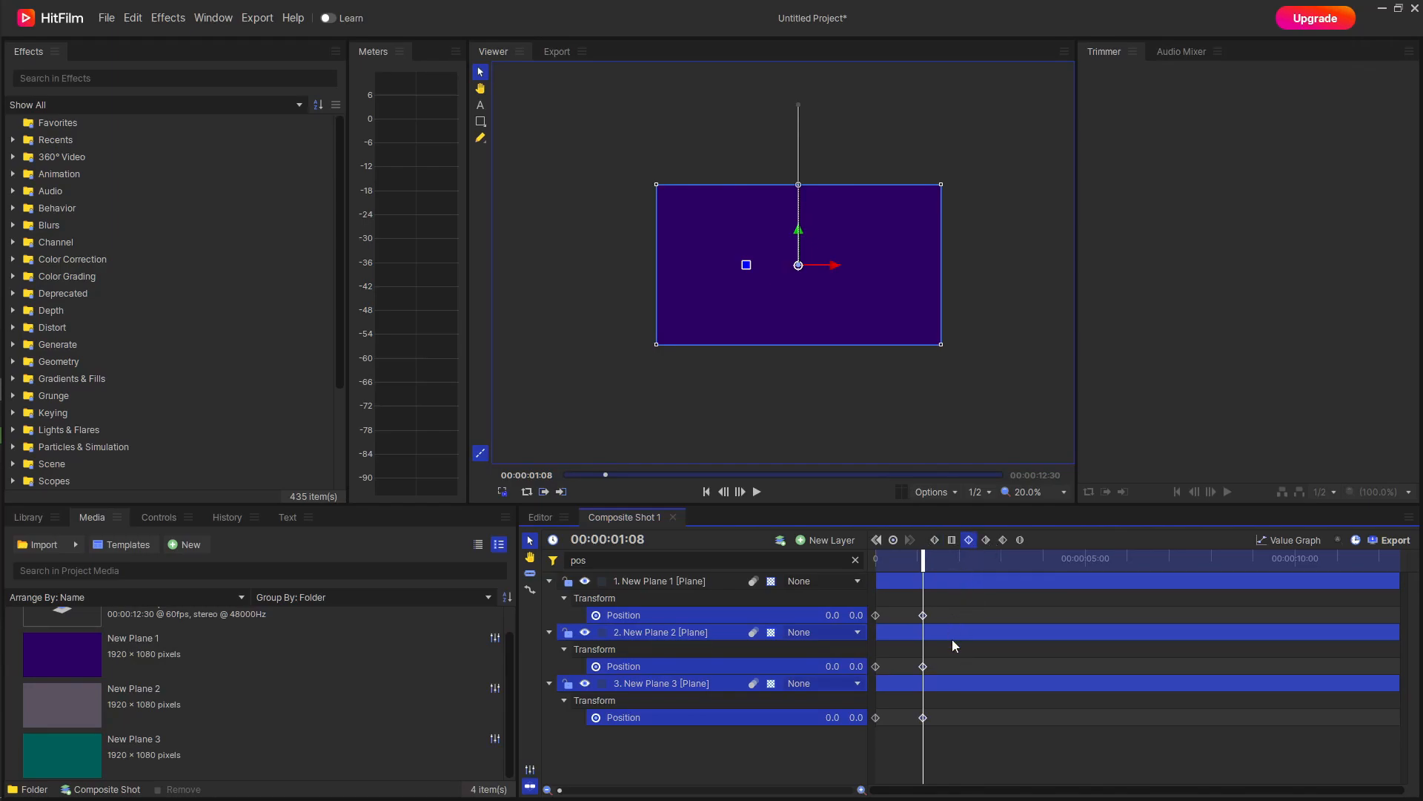
drag(924, 562, 970, 561)
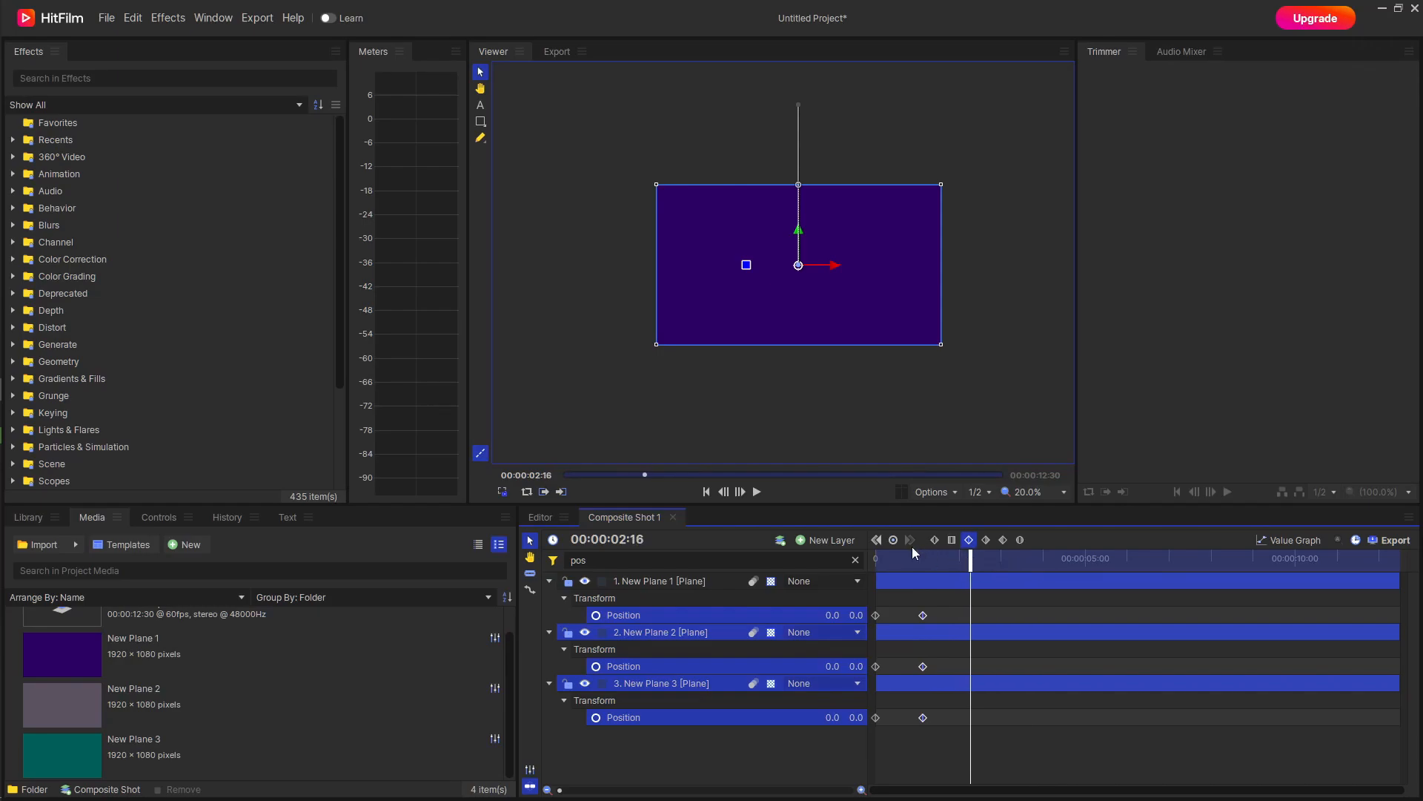
click(895, 541)
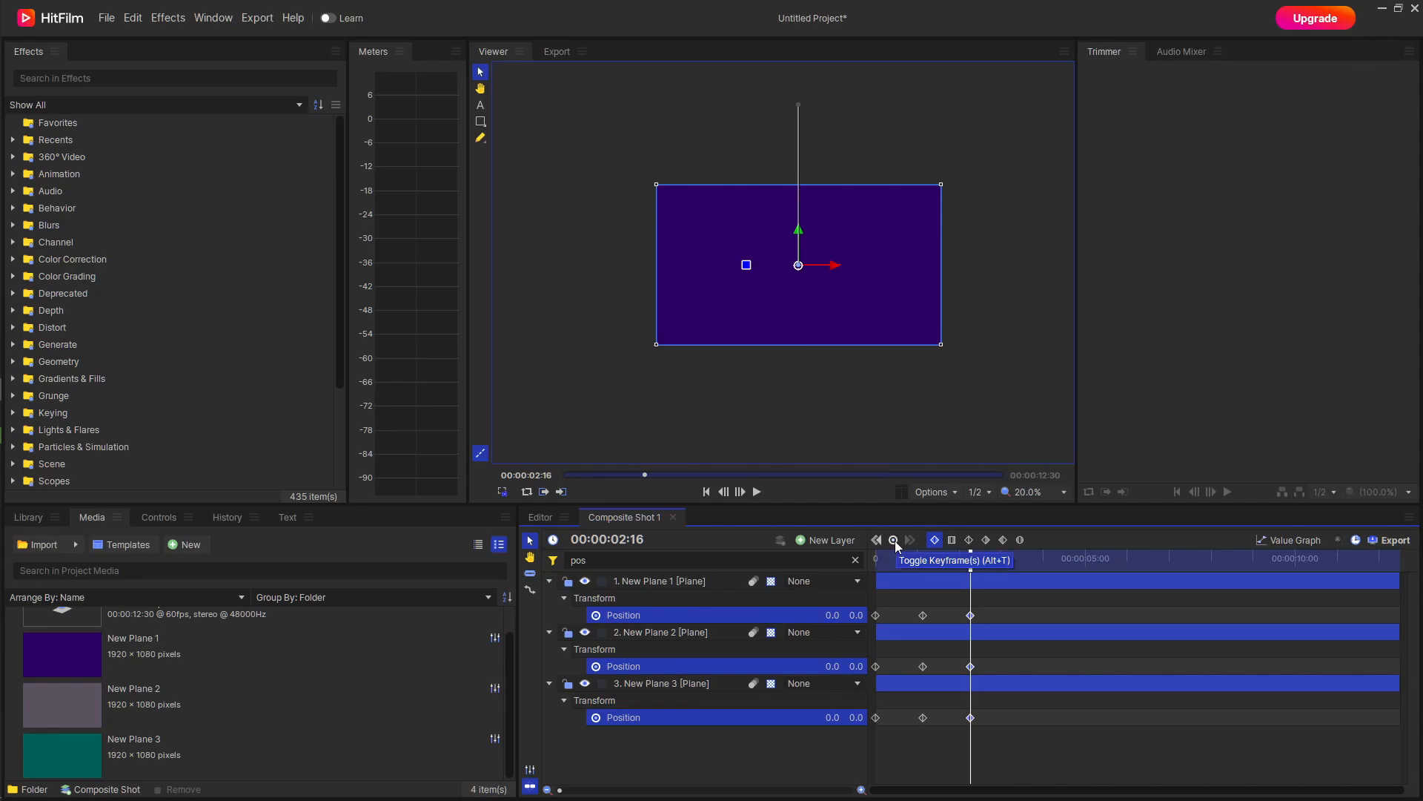
At 00:00:03:20, slide all three planes left out of frame to about -1945, and smooth their Position keyframes there and at 00:00:02:16.
drag(969, 565, 1016, 565)
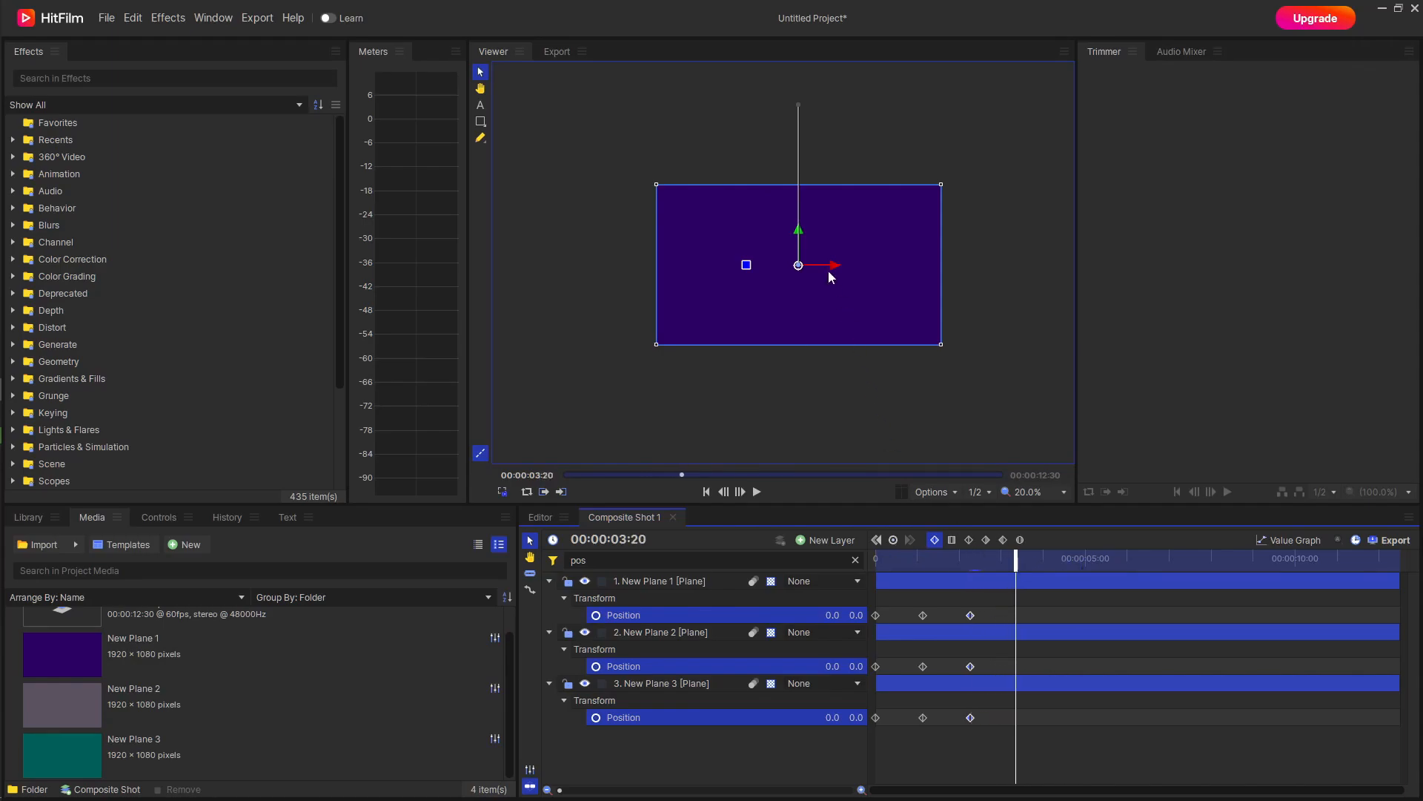
drag(832, 265, 545, 267)
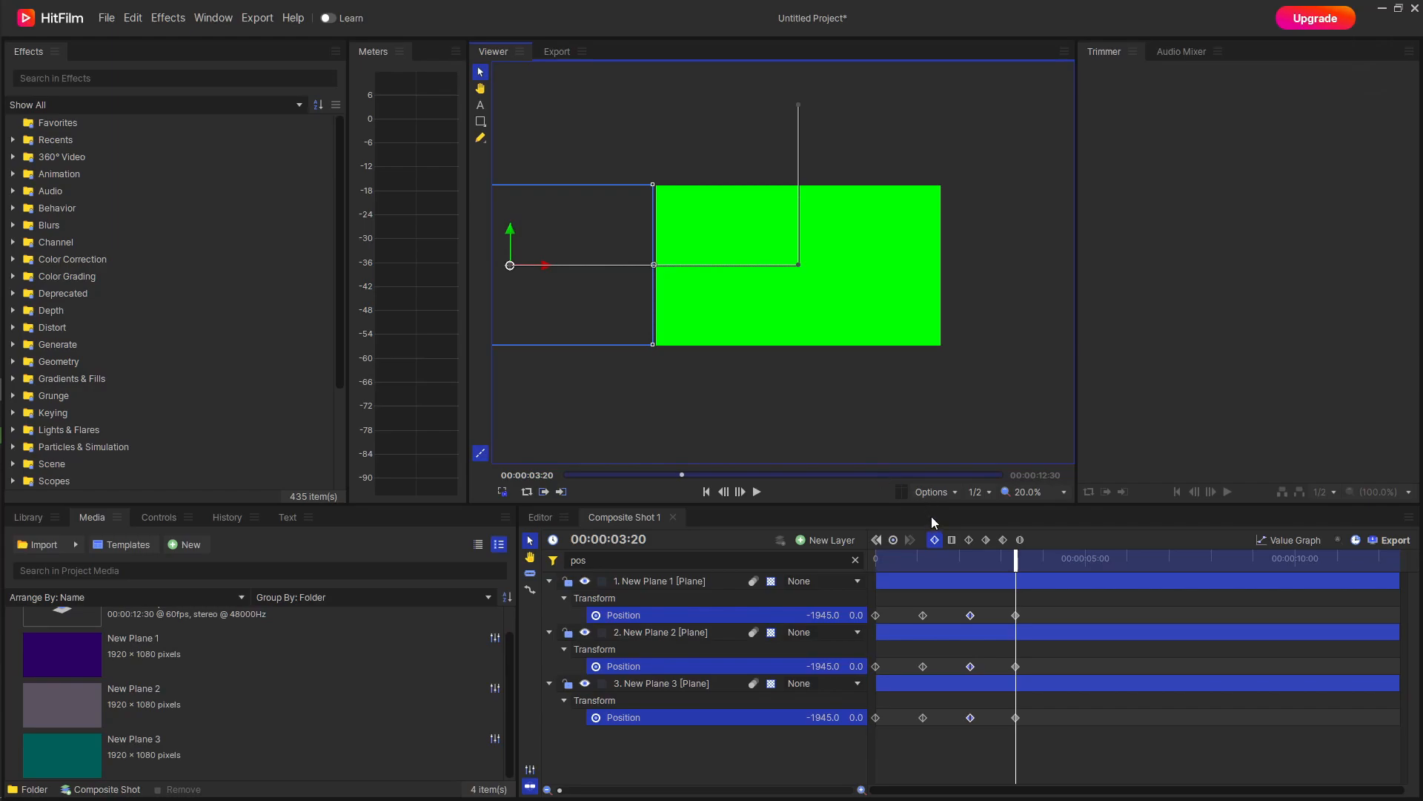
click(971, 543)
drag(1041, 607, 1012, 730)
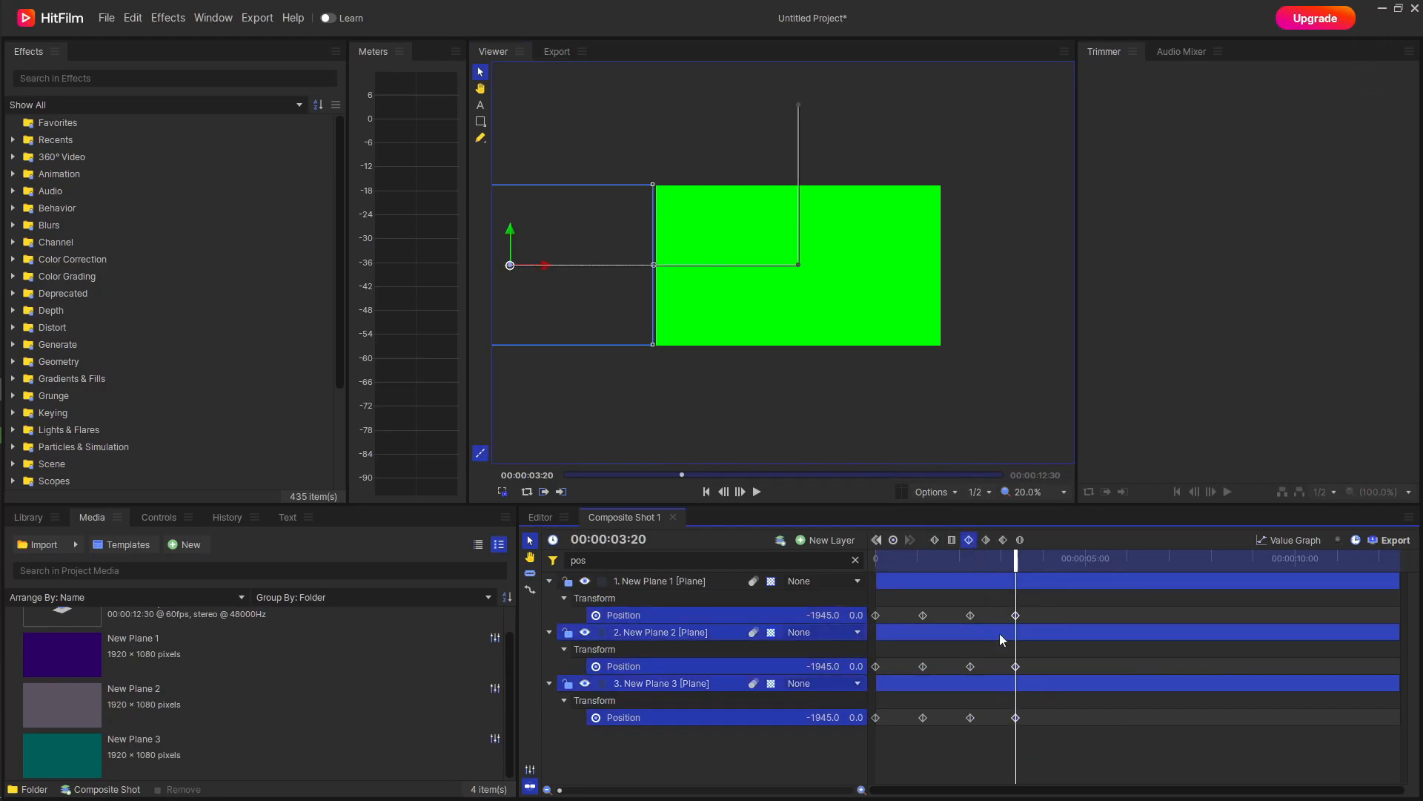
Deselect the keyframes and play the plane animation from the start.
click(973, 744)
drag(1017, 564, 876, 565)
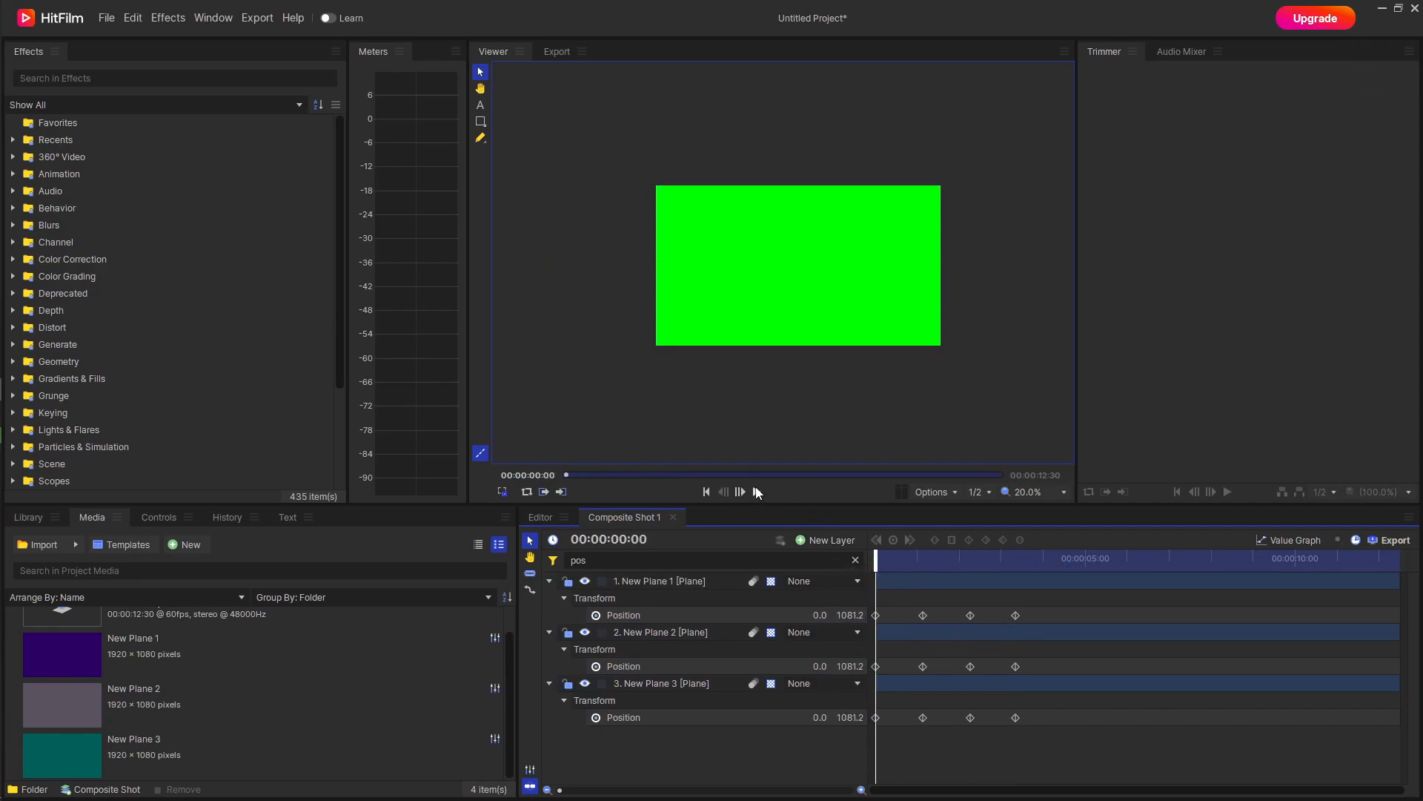
click(758, 492)
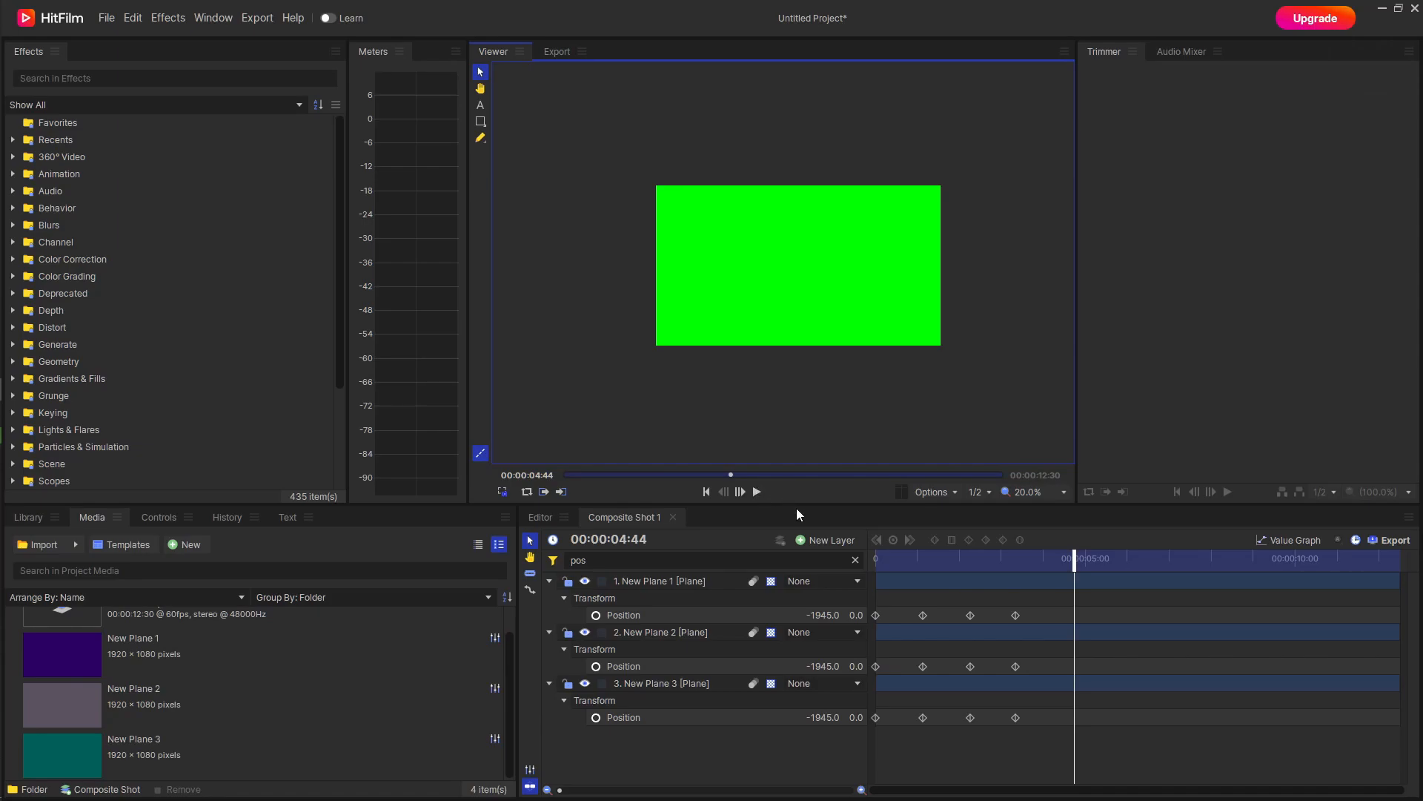
Shift the last two Position keyframes of all three planes about 0.8 seconds later.
drag(1043, 719, 1007, 621)
click(974, 615)
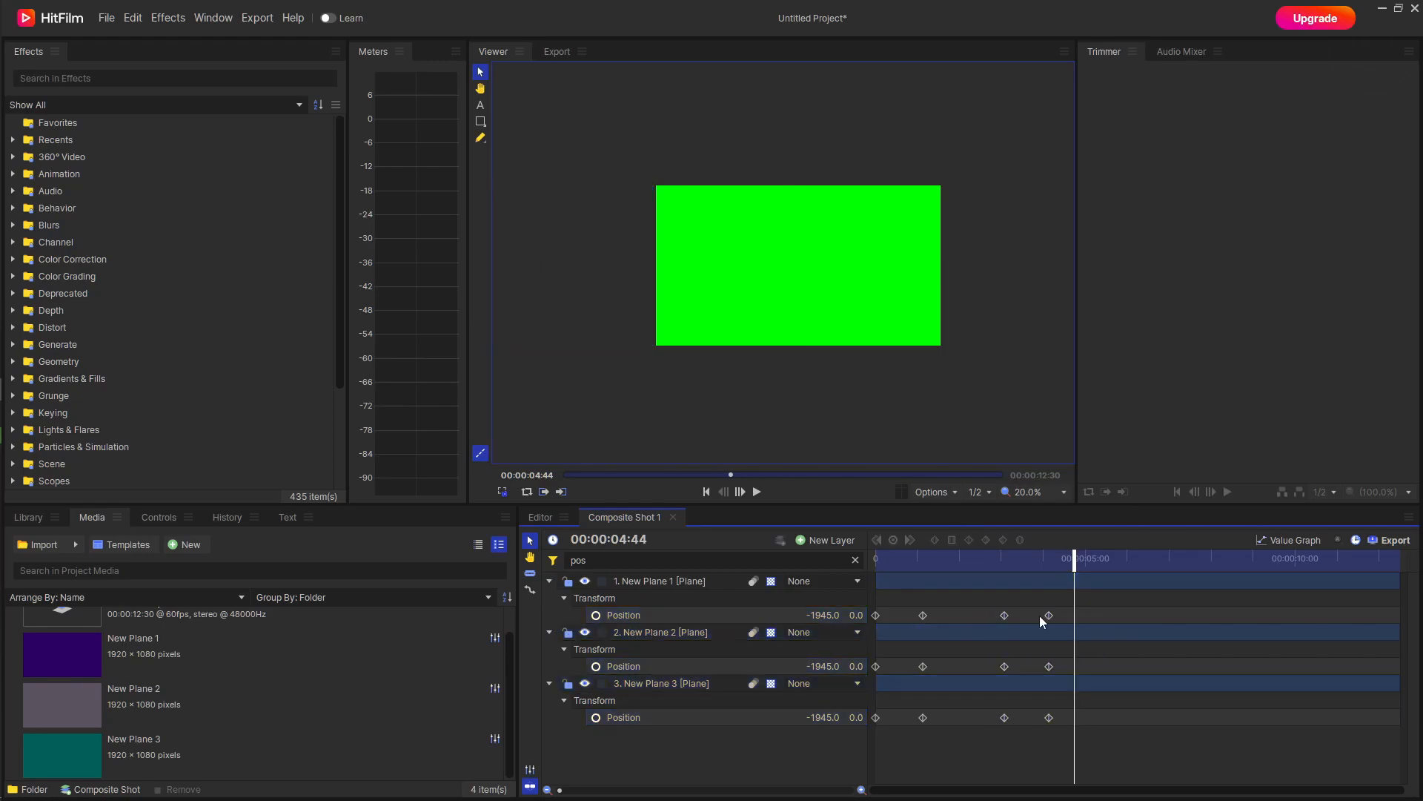
Stagger New Plane 1 by moving its exit keyframes about half a second earlier and its entrance keyframes about 0.4 seconds later.
click(1005, 617)
drag(1004, 616, 982, 617)
click(963, 624)
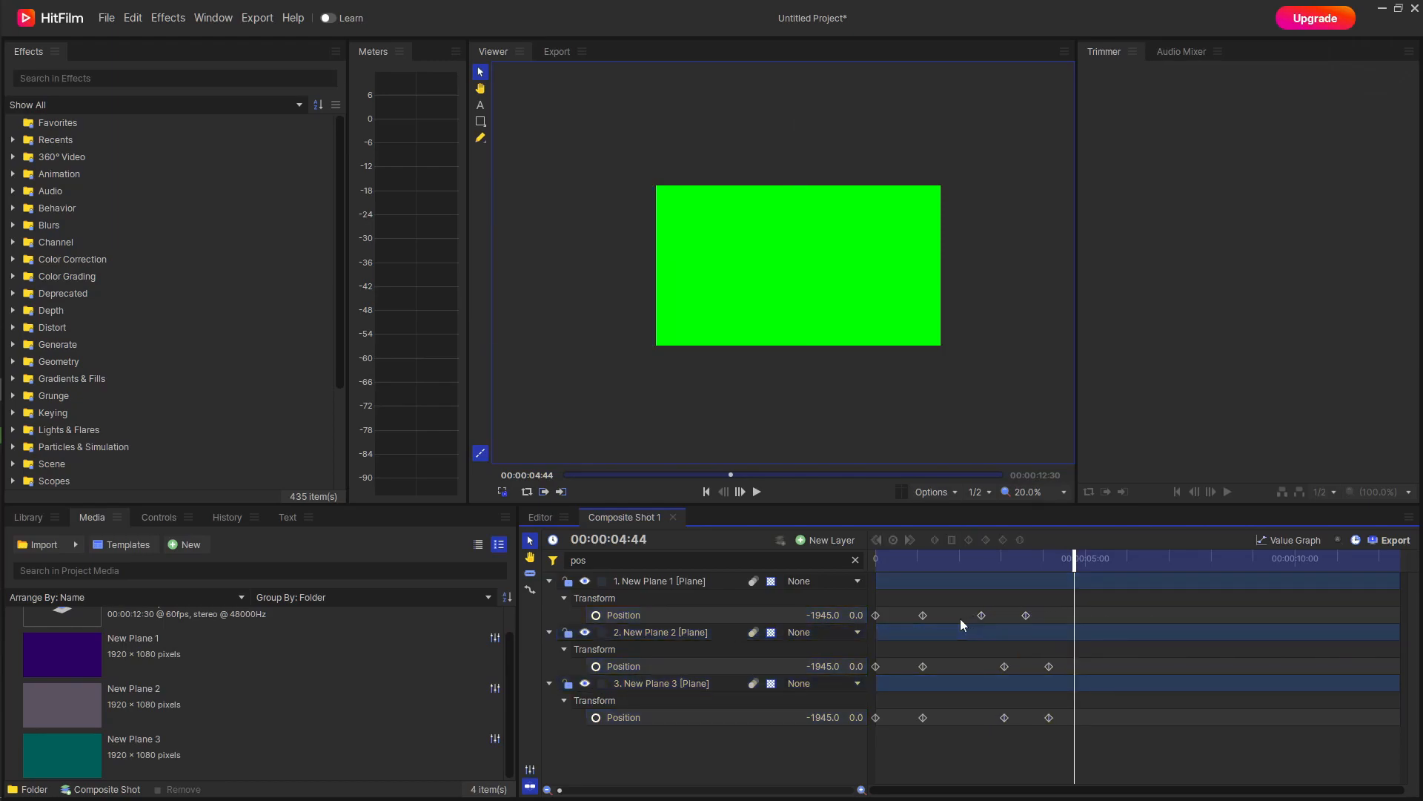
click(880, 611)
Stagger New Plane 2 by moving its entrance keyframes about a quarter second later and its exit keyframes about a quarter second earlier.
drag(922, 615, 886, 666)
click(950, 665)
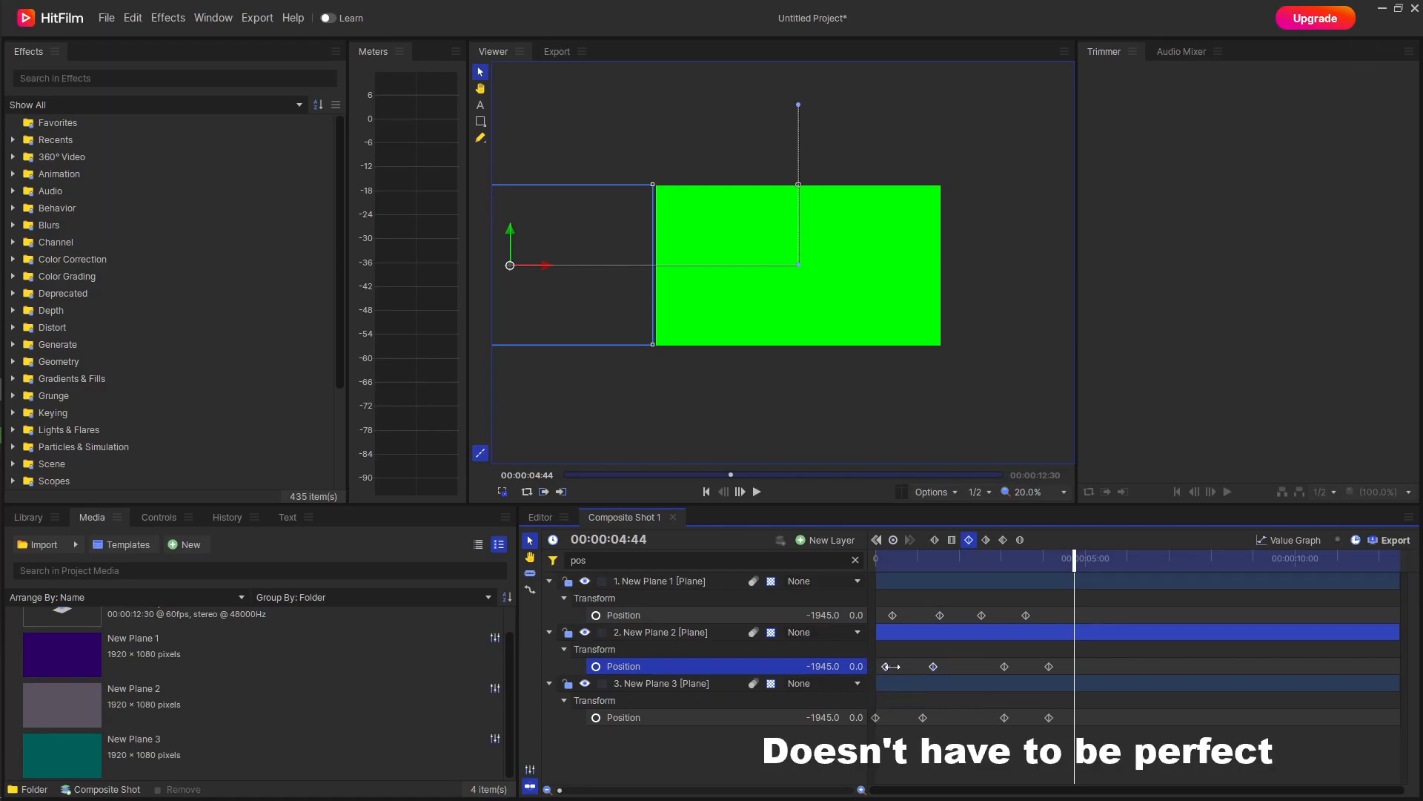
click(956, 667)
drag(1060, 661, 993, 666)
click(964, 671)
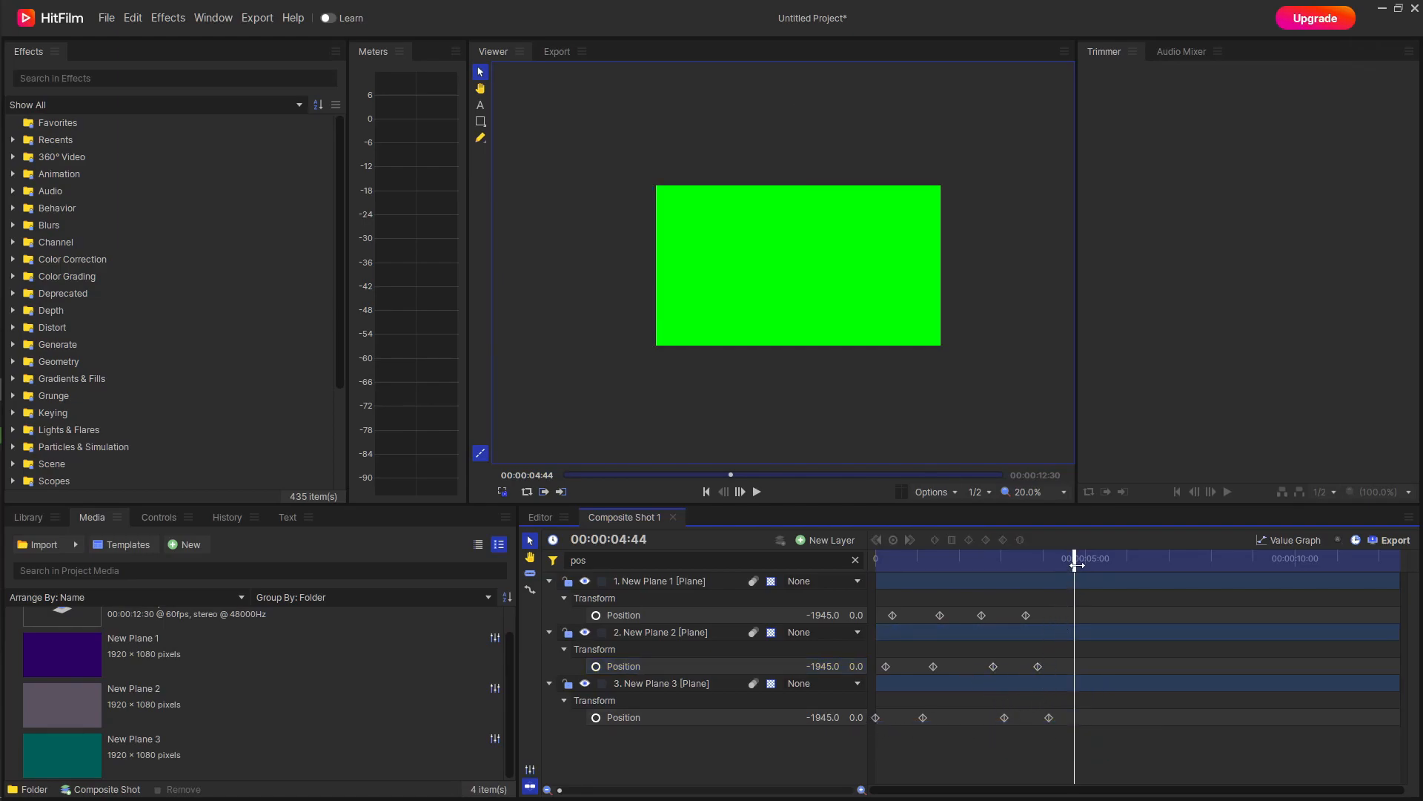
Play the staggered transition from the start, then return the playhead to 00:00:00:00.
drag(1076, 566, 877, 566)
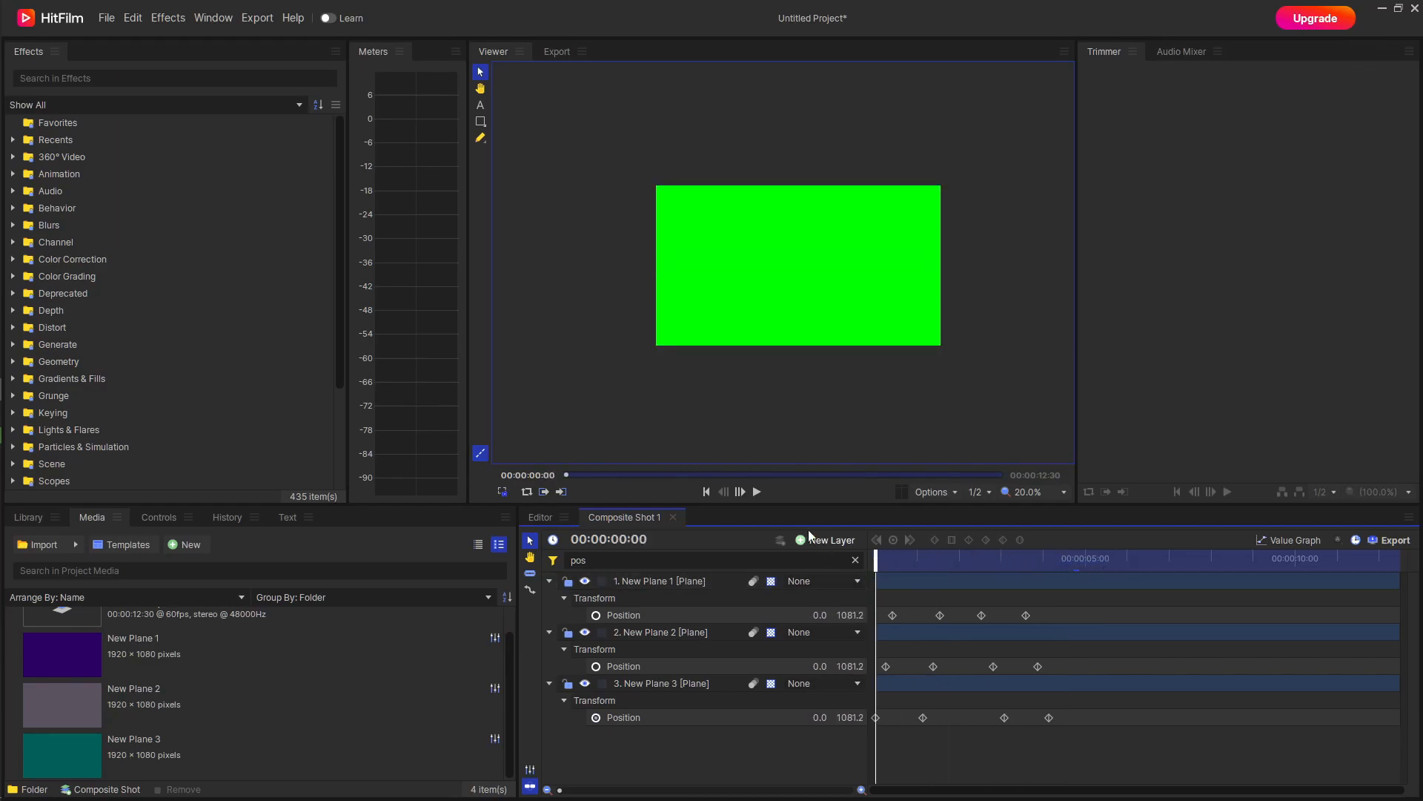
click(757, 492)
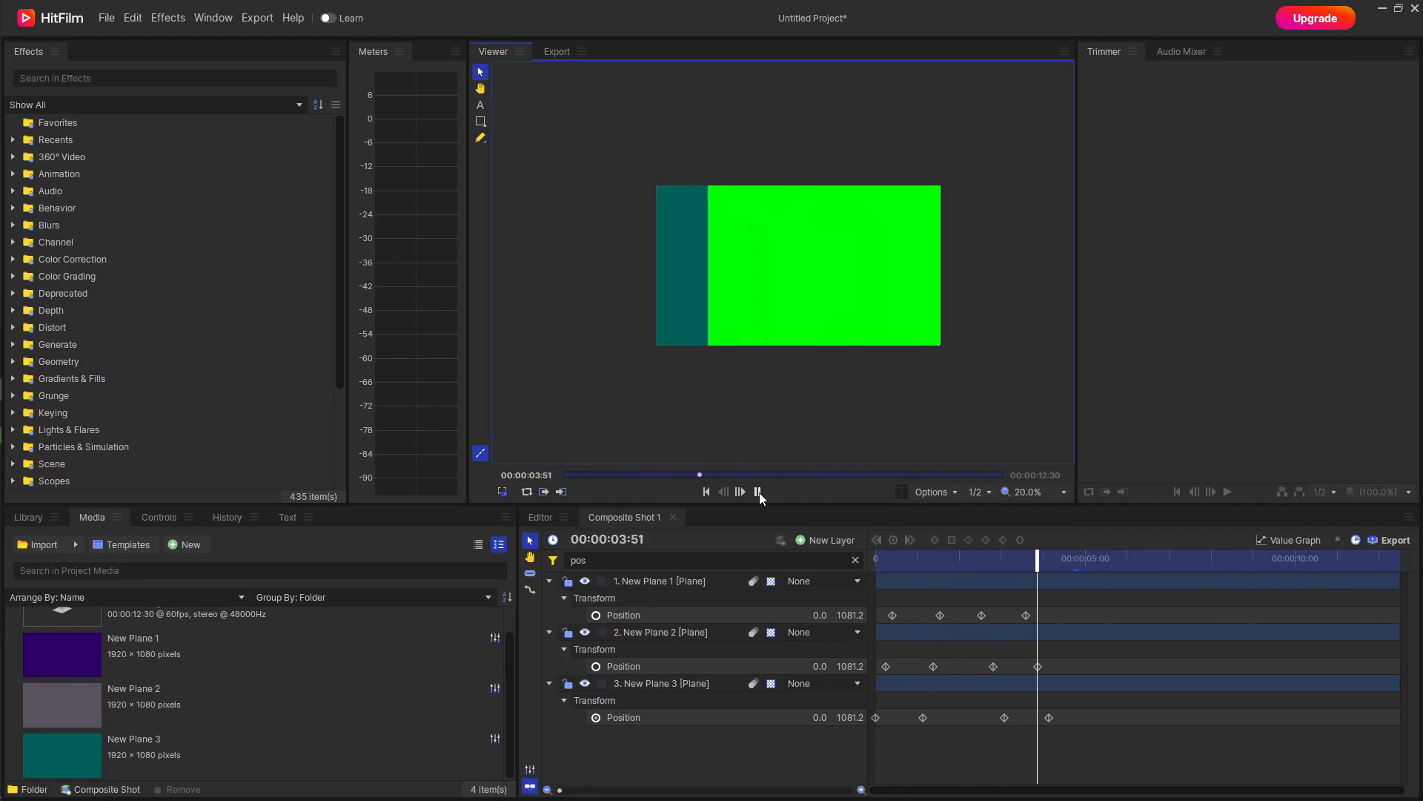
click(757, 493)
drag(1109, 556, 835, 562)
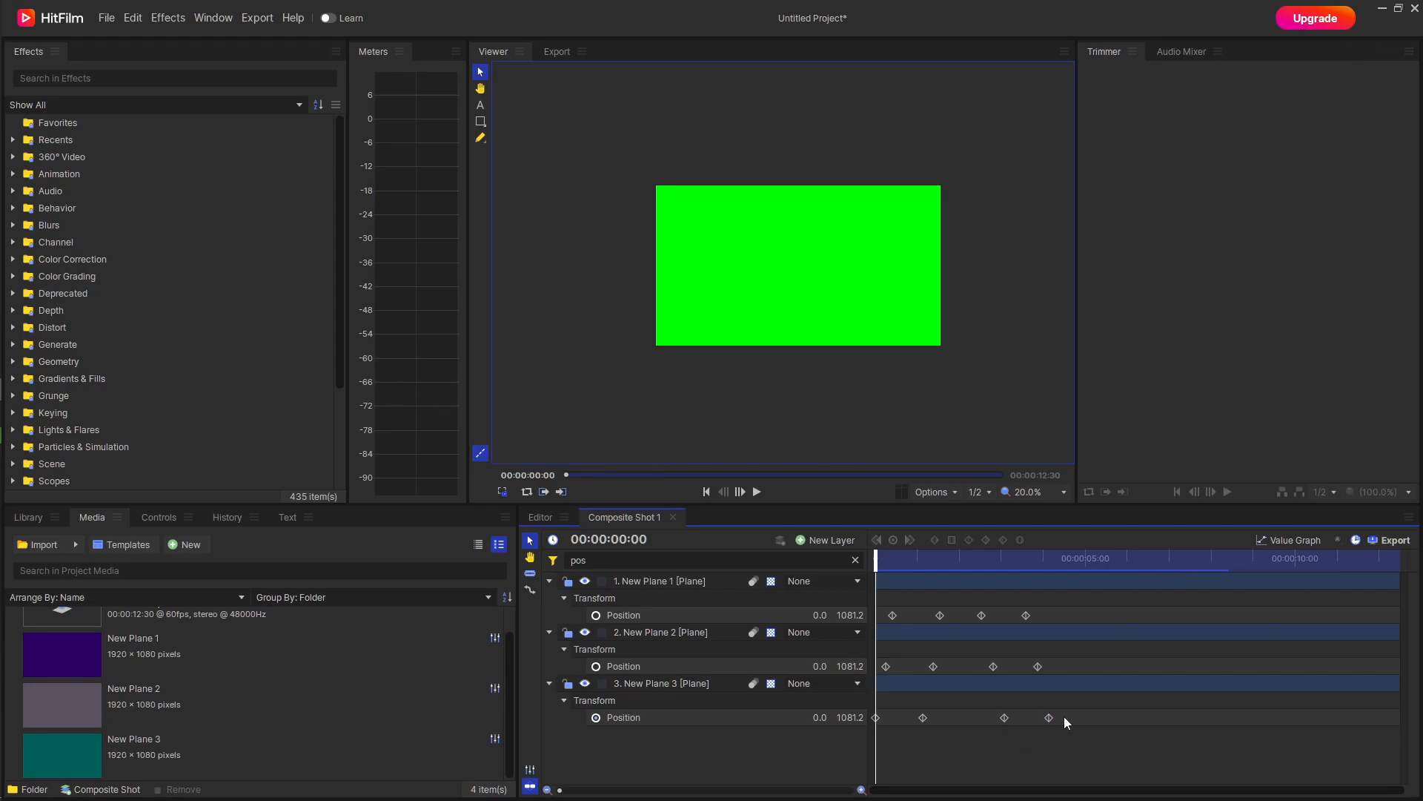
Change New Plane 2's color to a deep magenta red in its plane properties.
click(164, 693)
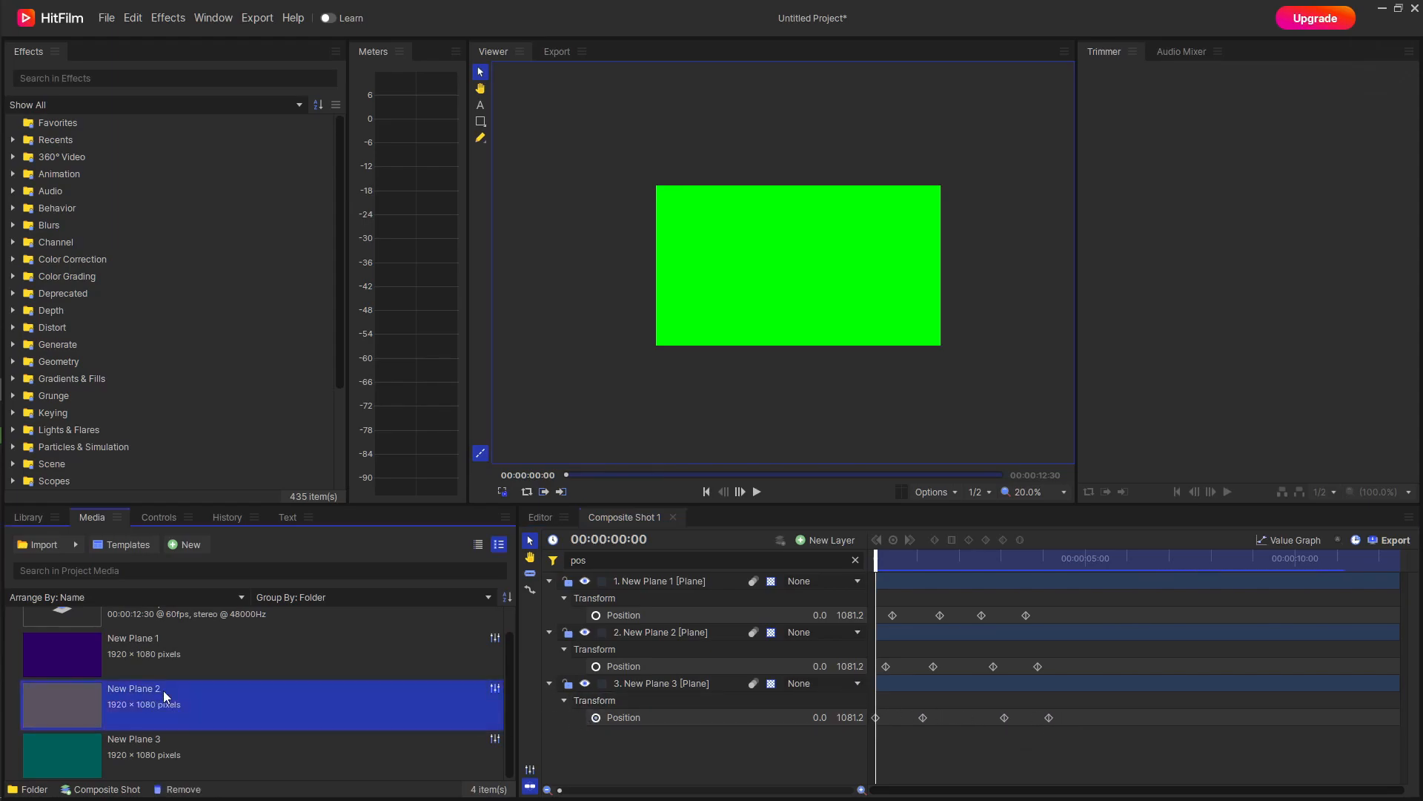
click(492, 684)
click(680, 411)
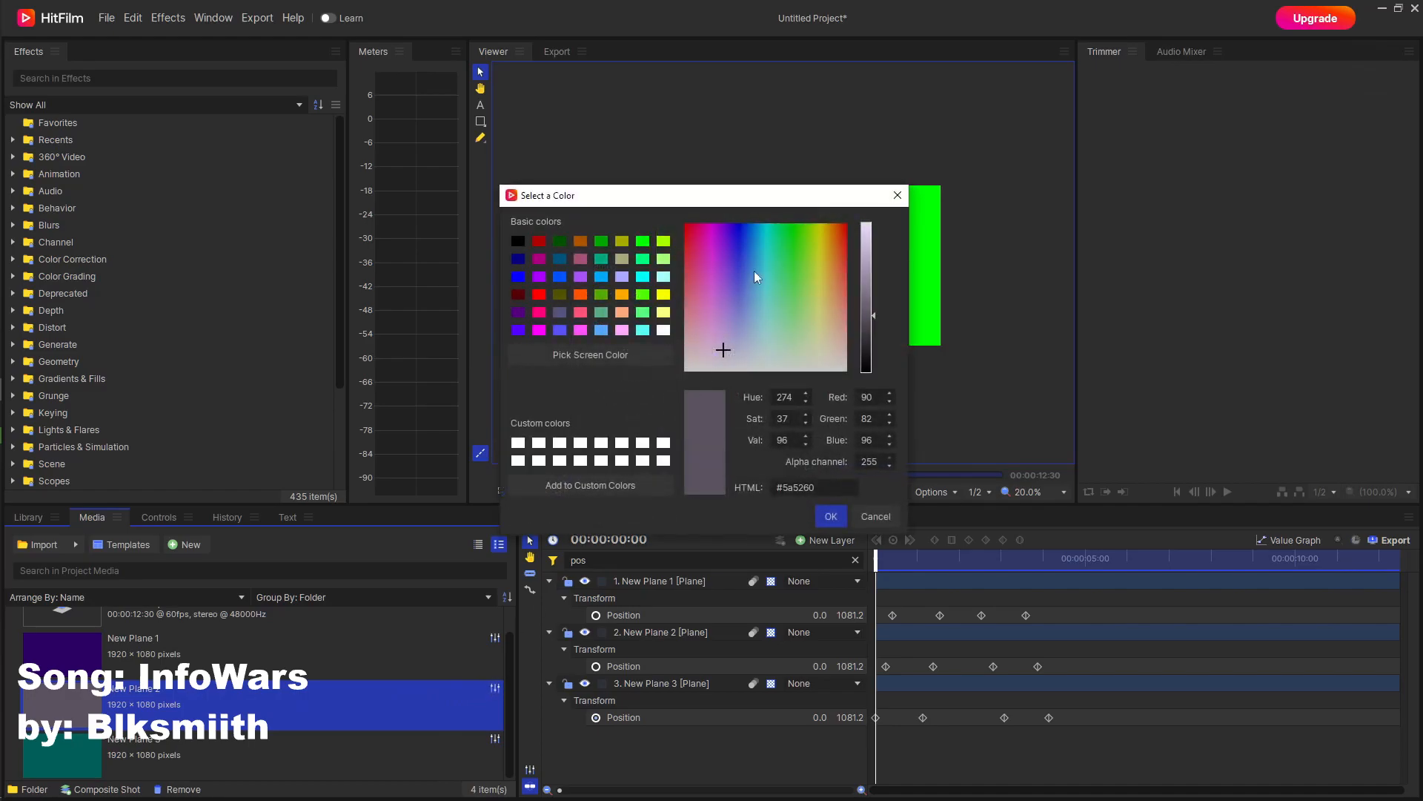
drag(723, 340, 707, 218)
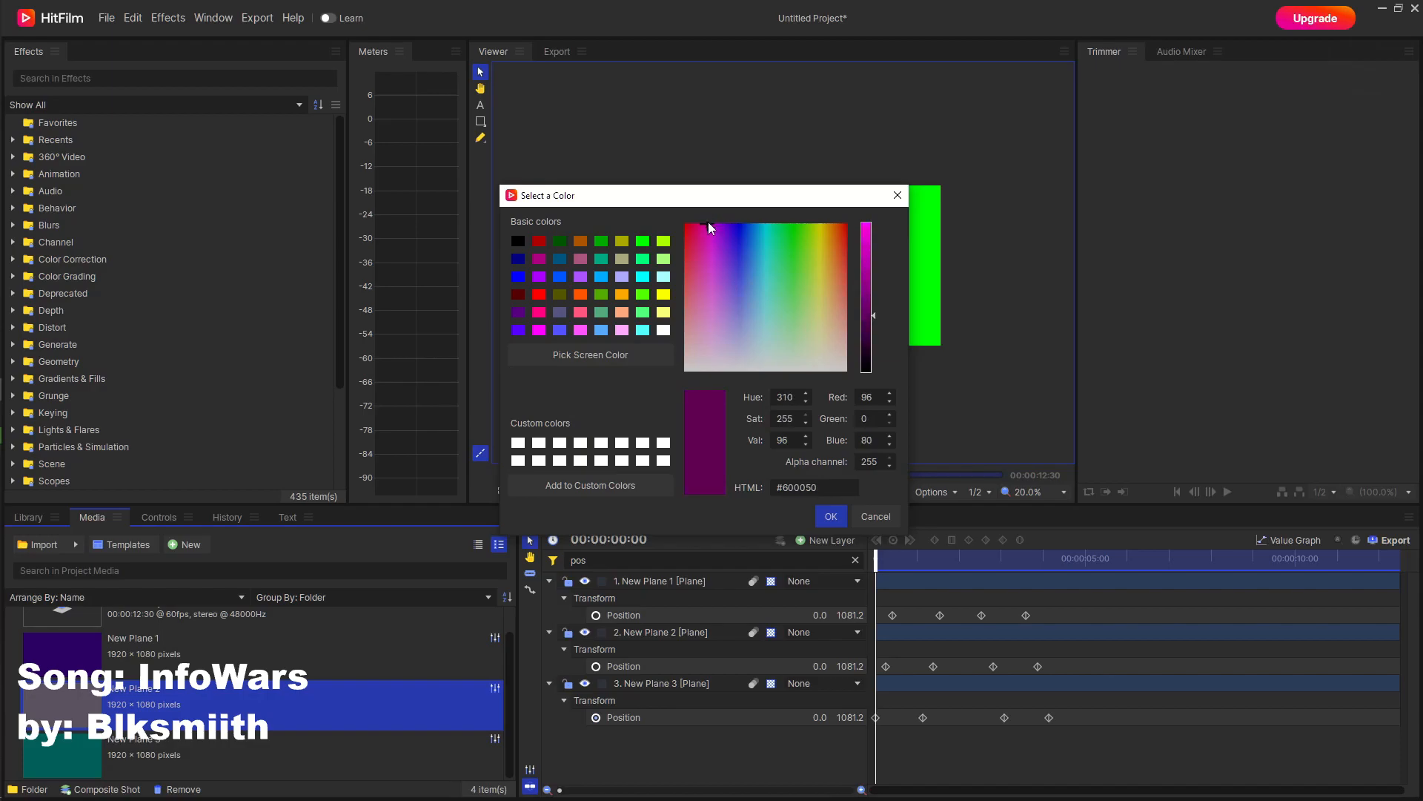
drag(856, 315, 859, 299)
click(695, 223)
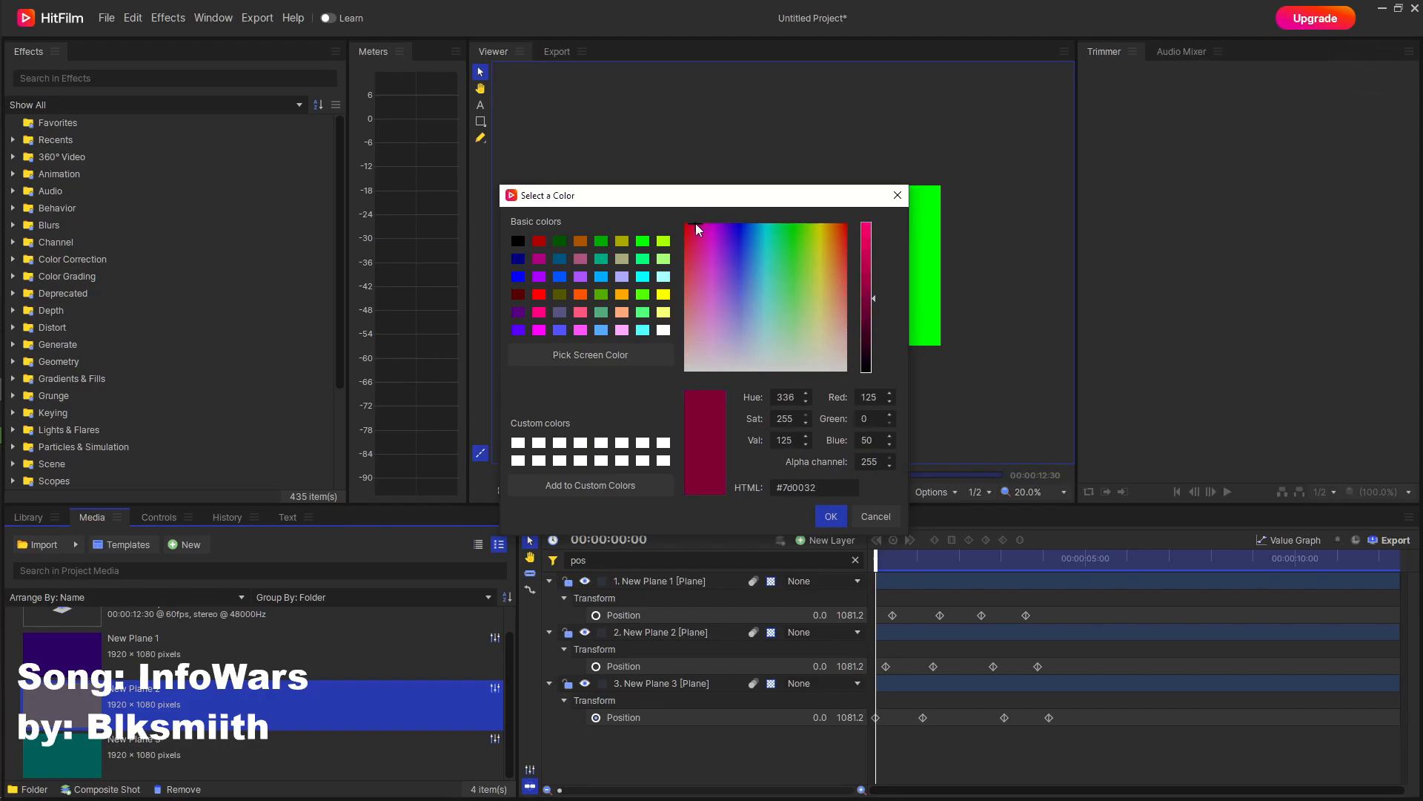
click(831, 516)
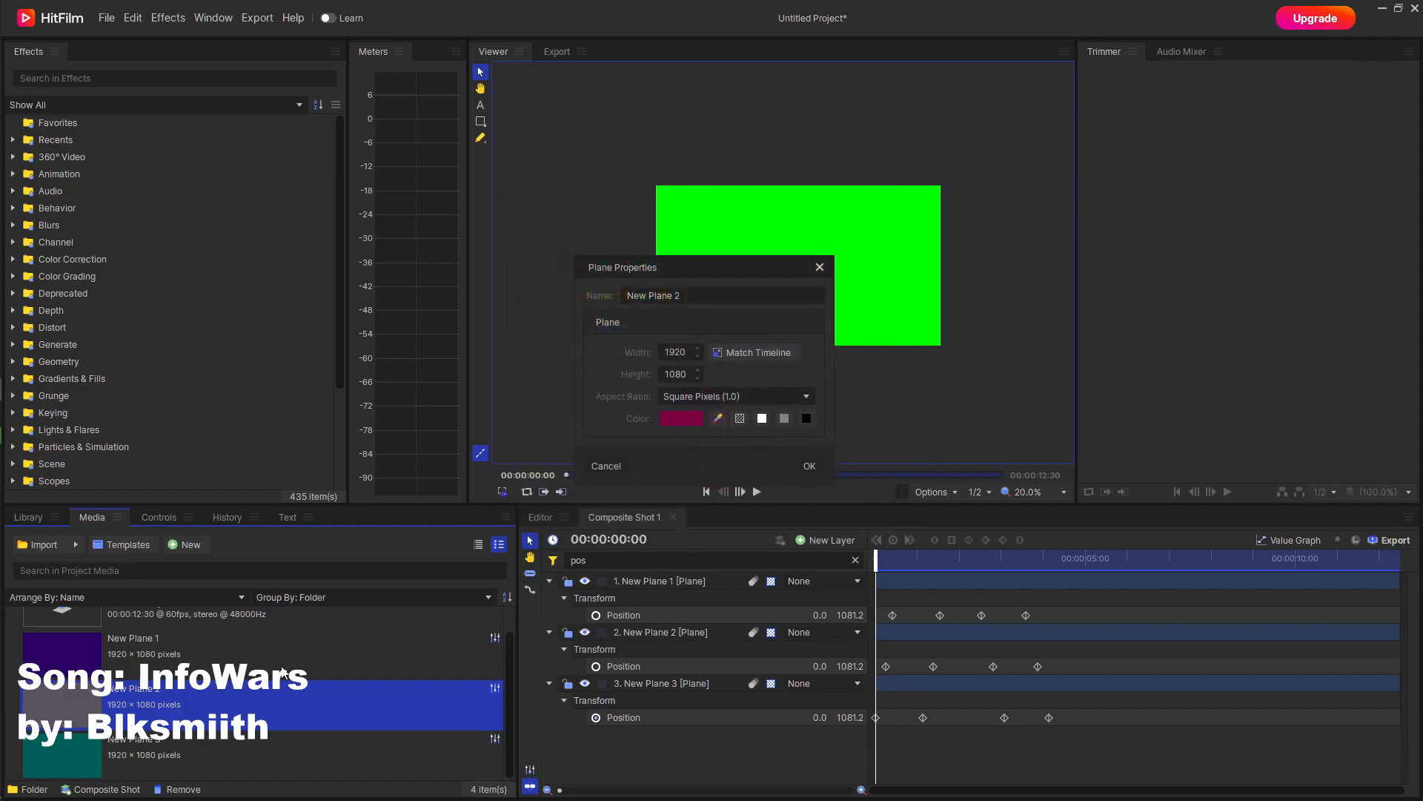
click(811, 465)
Change New Plane 3's color to bright cyan #00f2ff in its plane properties.
click(158, 746)
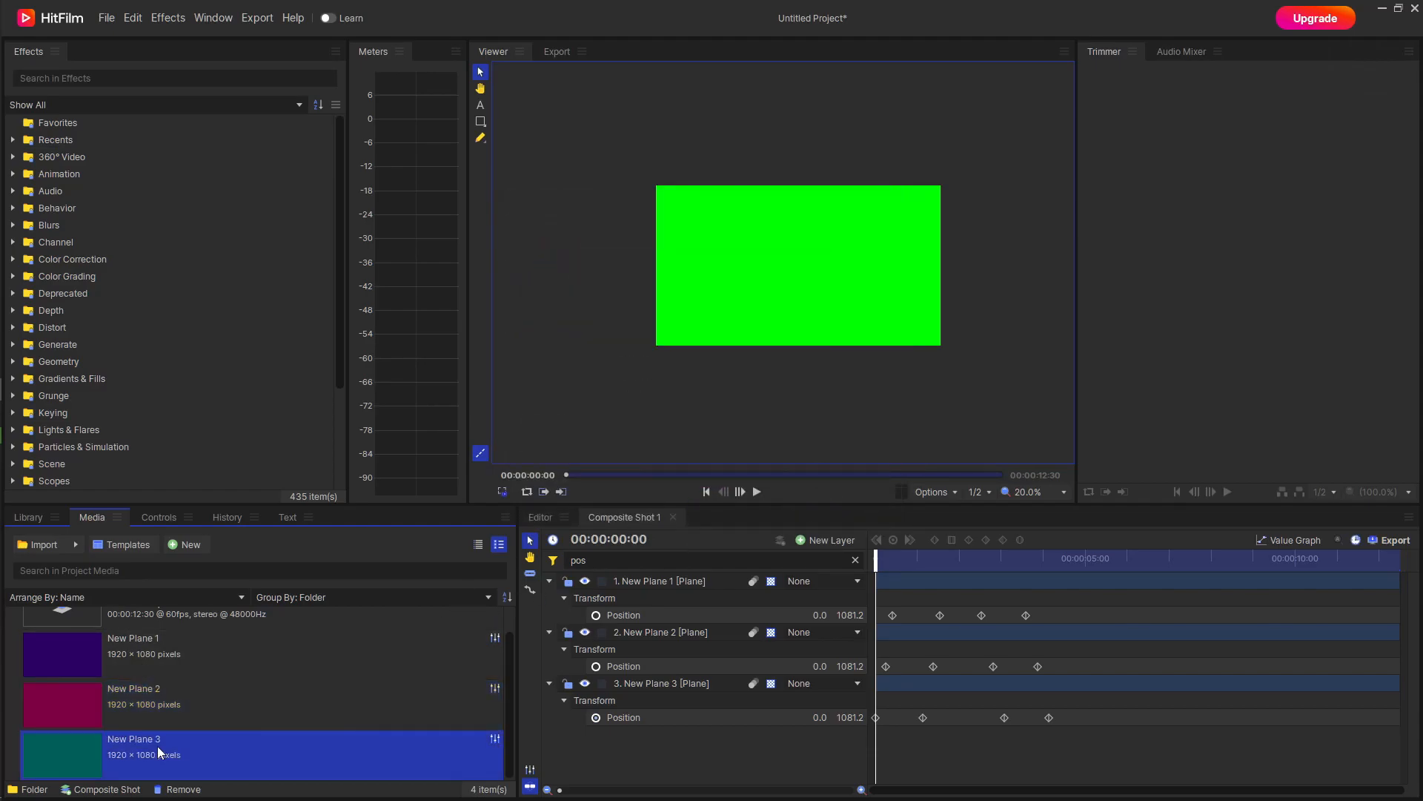
right_click(158, 746)
click(234, 736)
click(678, 413)
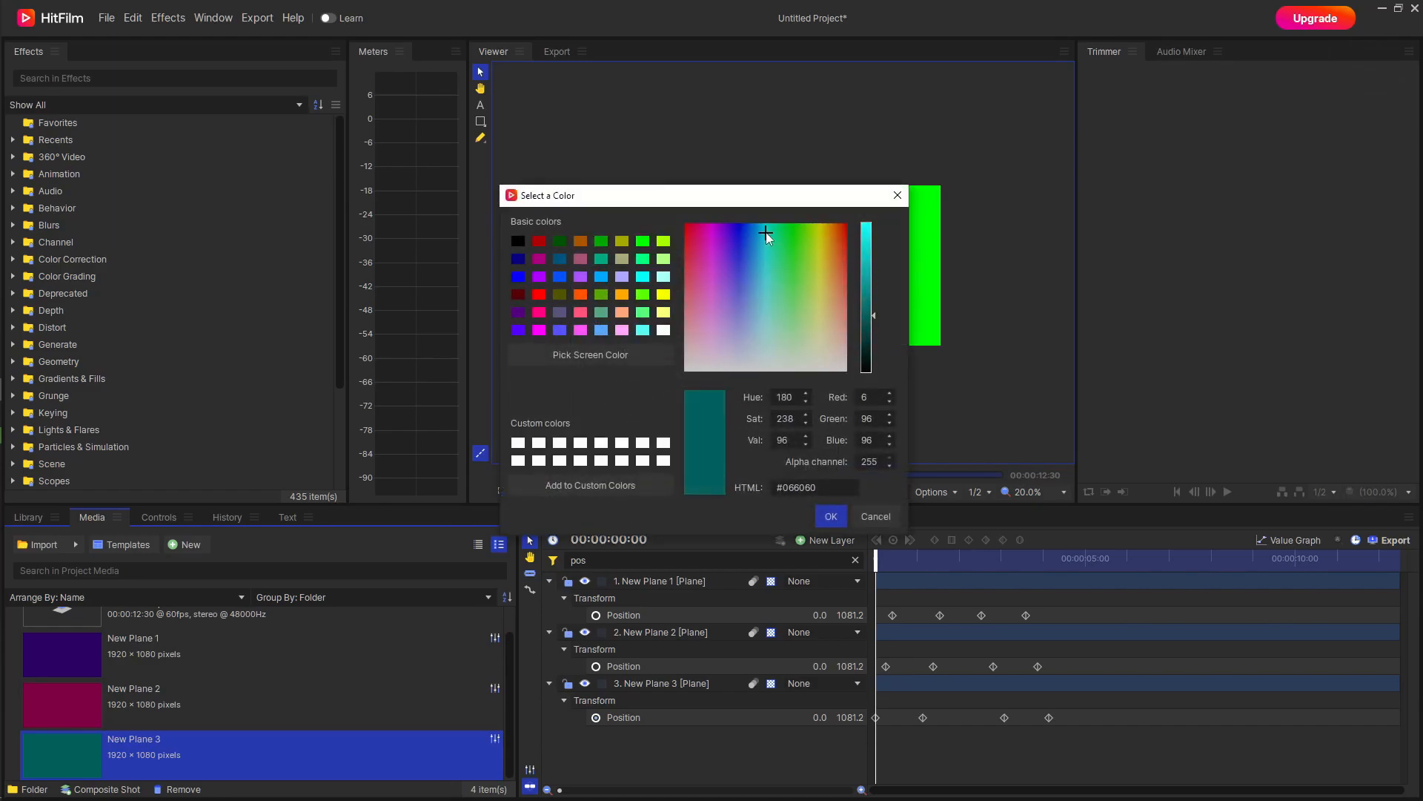
drag(857, 296, 866, 201)
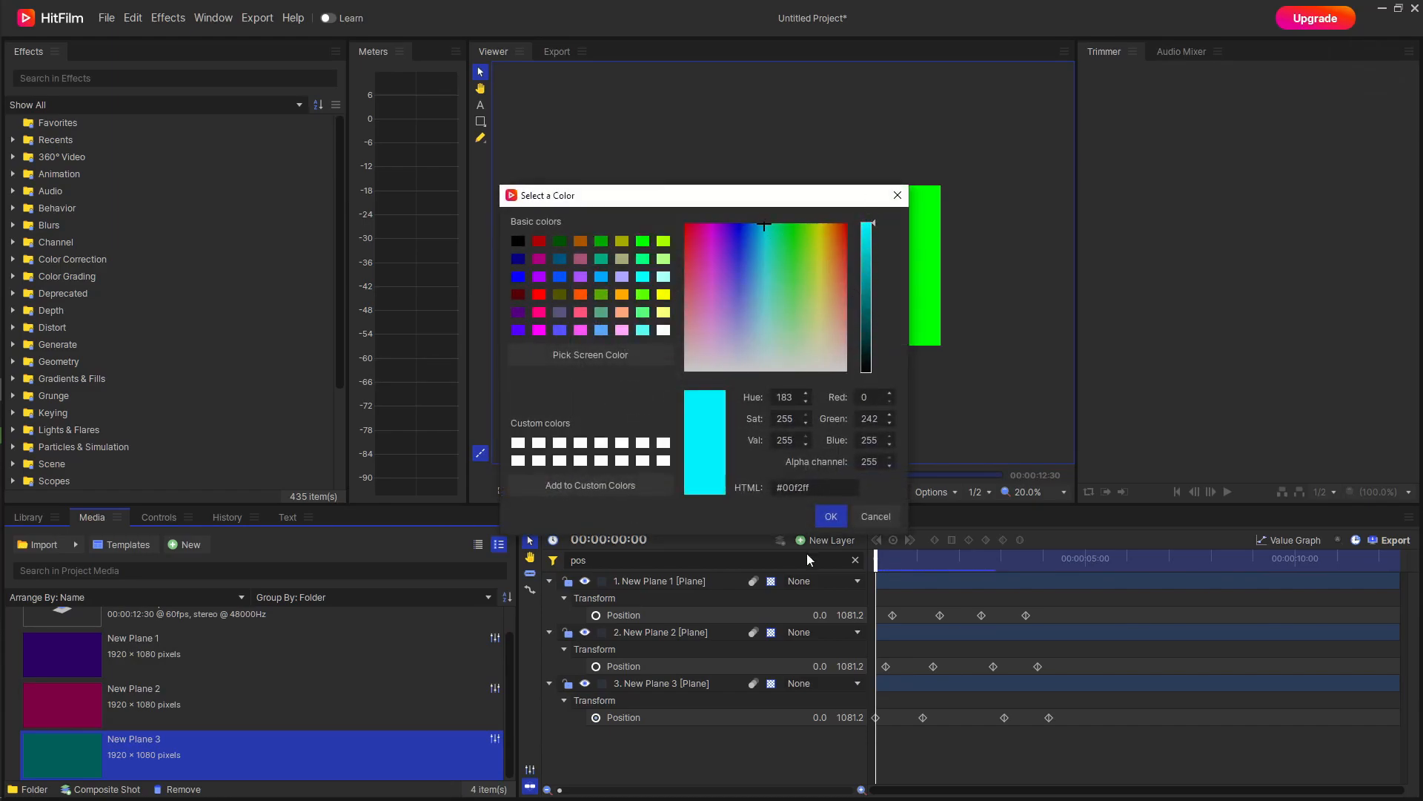
click(831, 516)
click(801, 465)
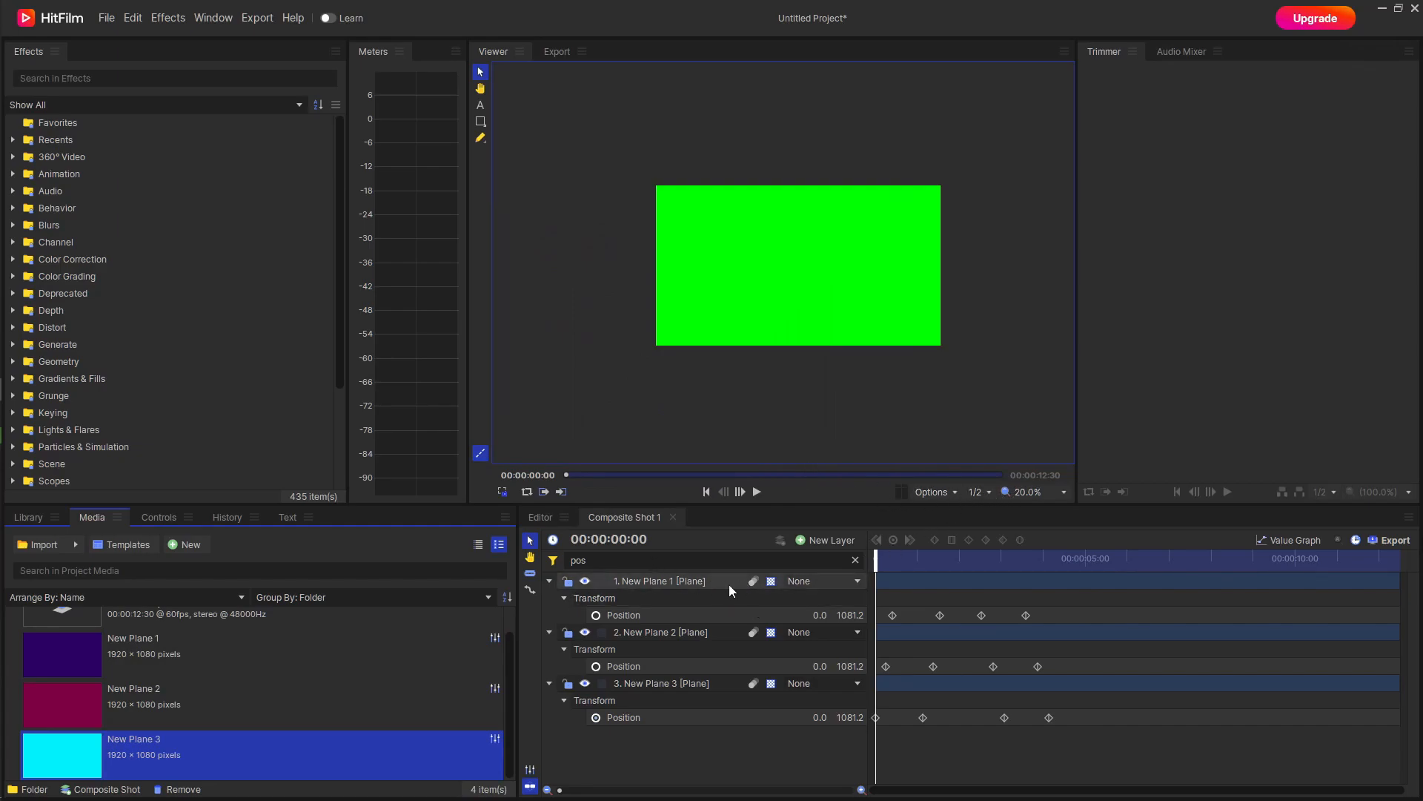
Play the recolored transition and return the playhead to 00:00:00:00.
click(758, 490)
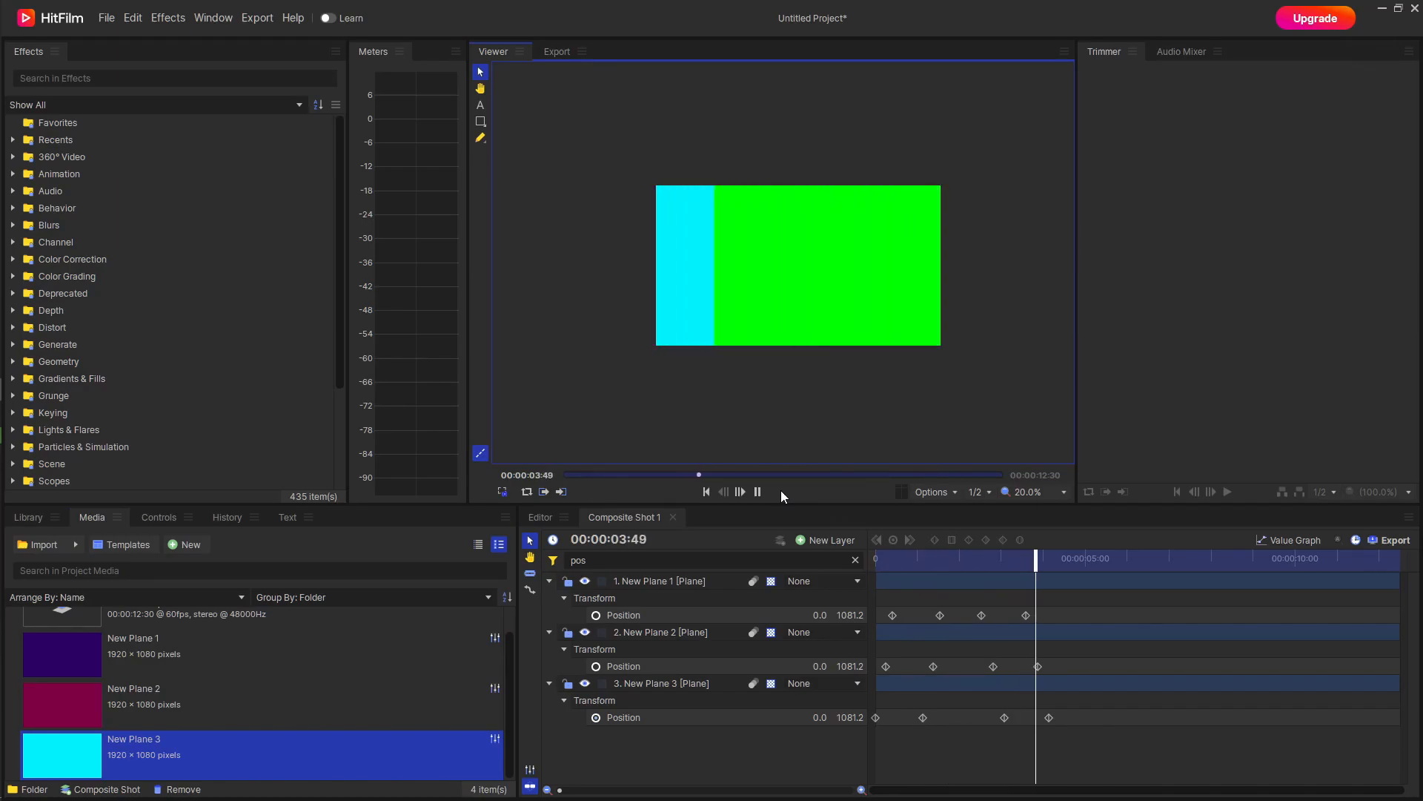
click(758, 492)
drag(1068, 561, 859, 566)
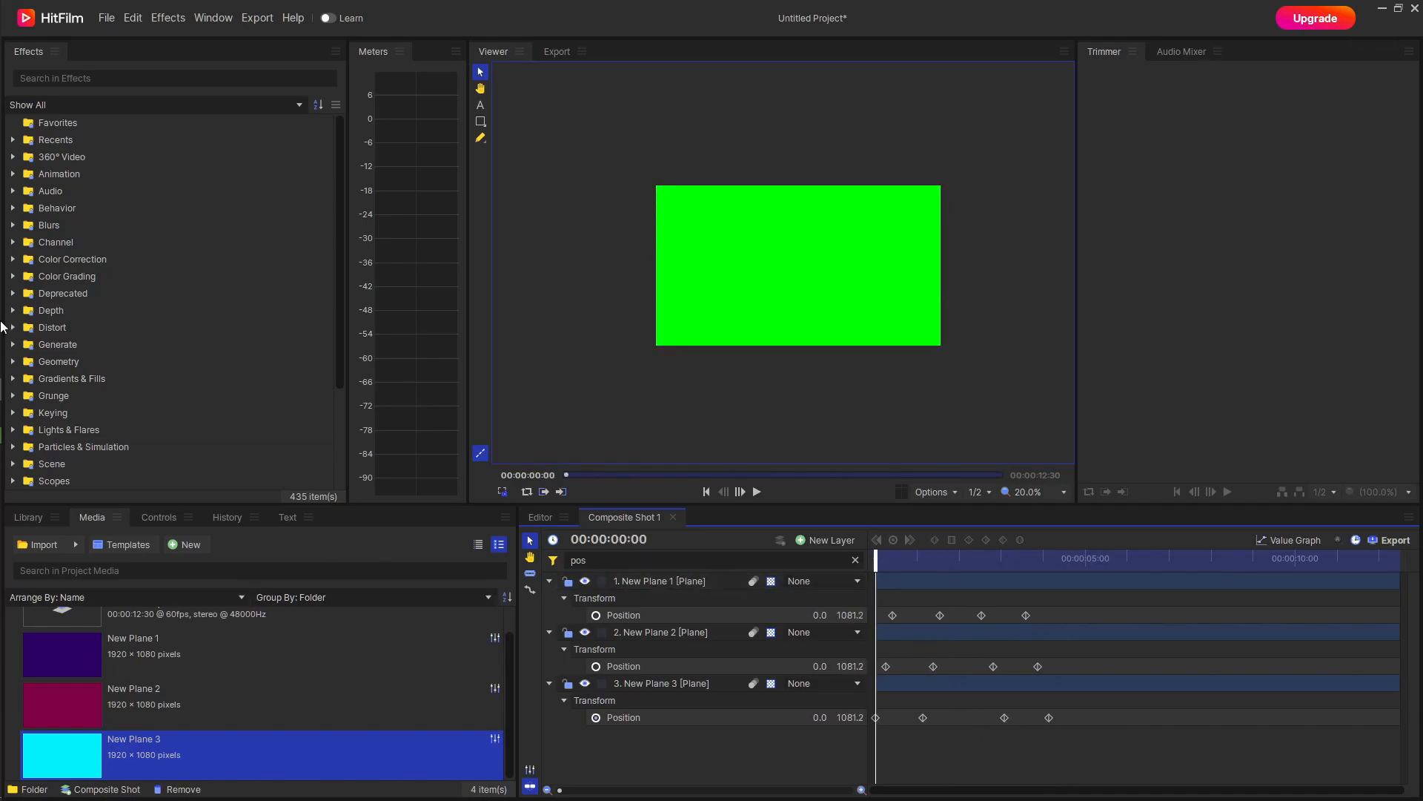
Switch to File Explorer and import pfp.jpg from the images folder into the HitFilm project media.
click(26, 205)
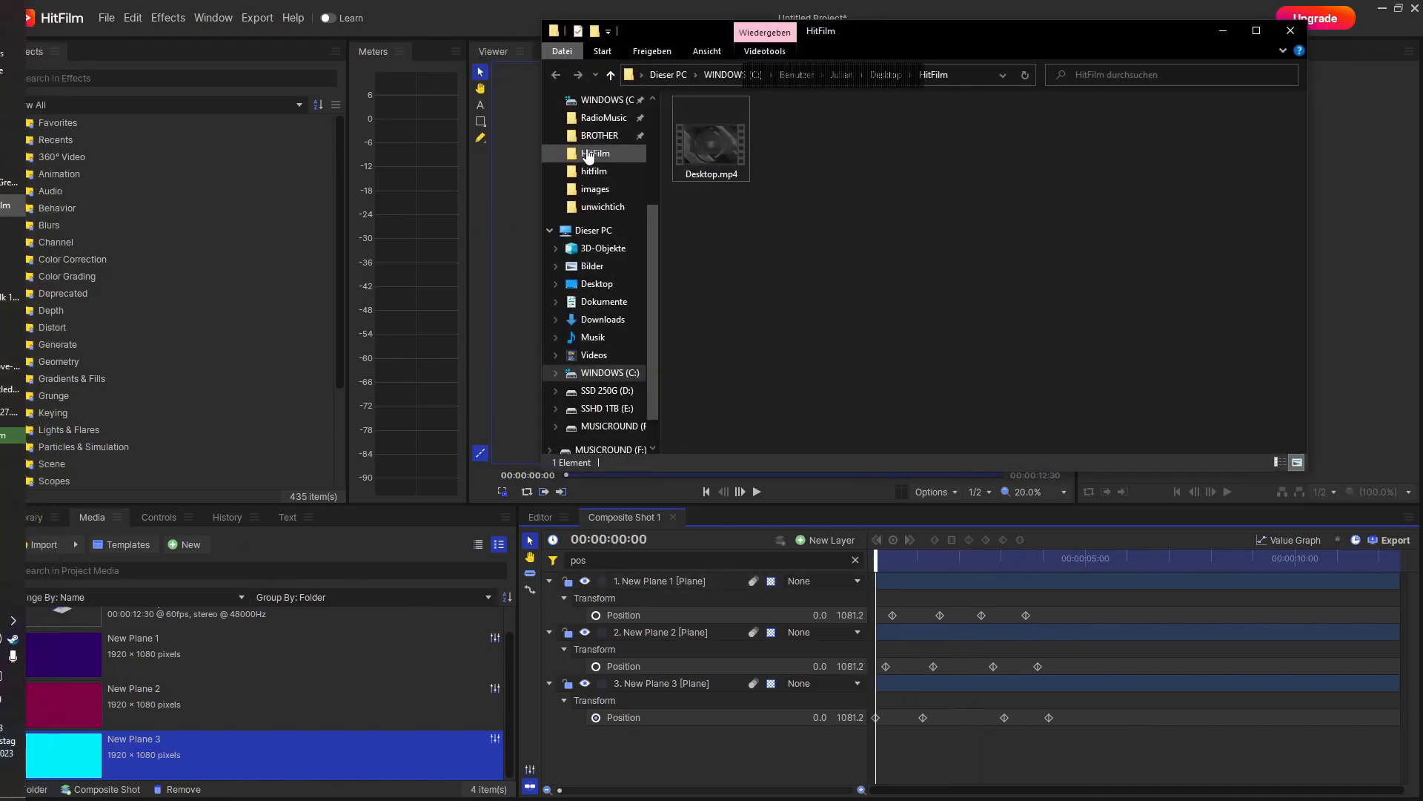
click(594, 189)
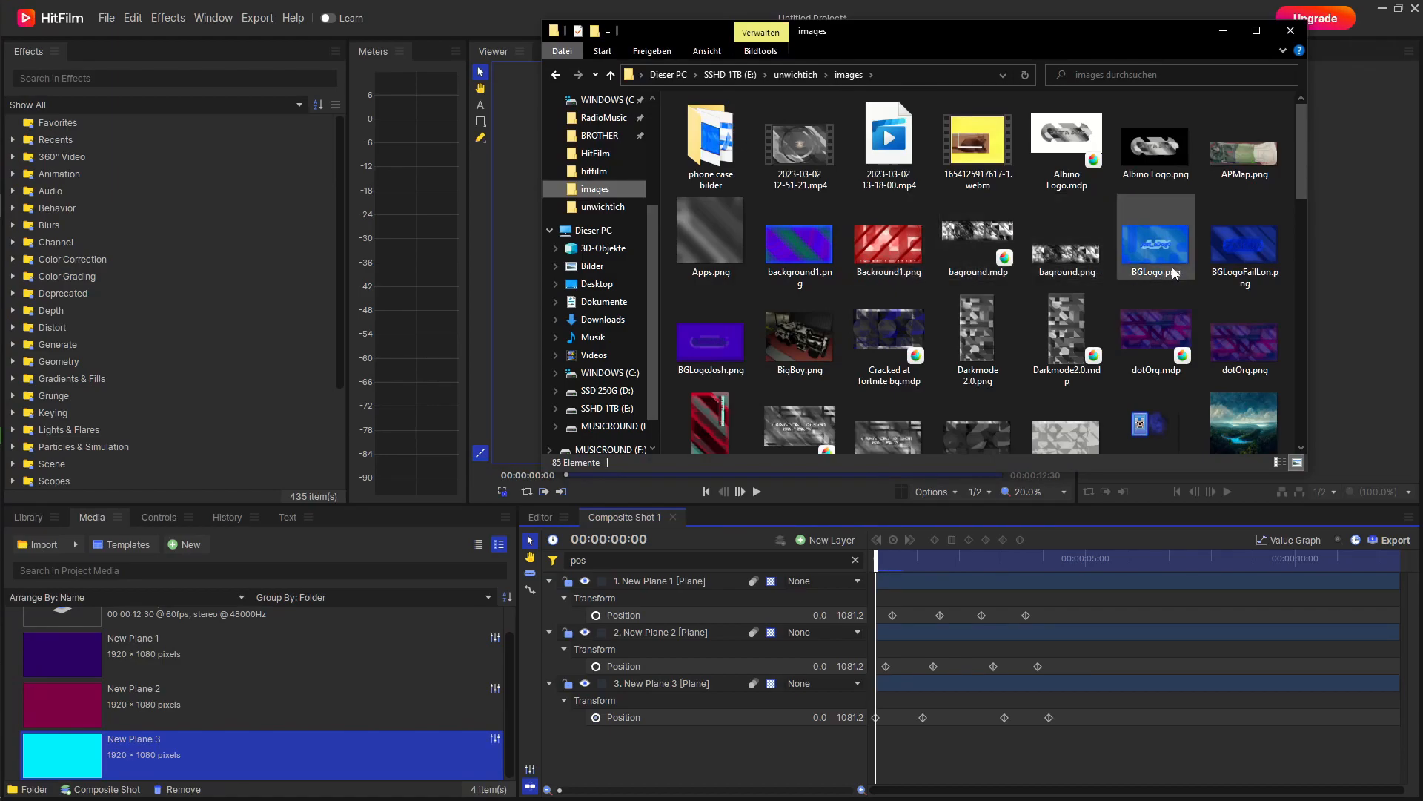
scroll(1112, 275, down, 2)
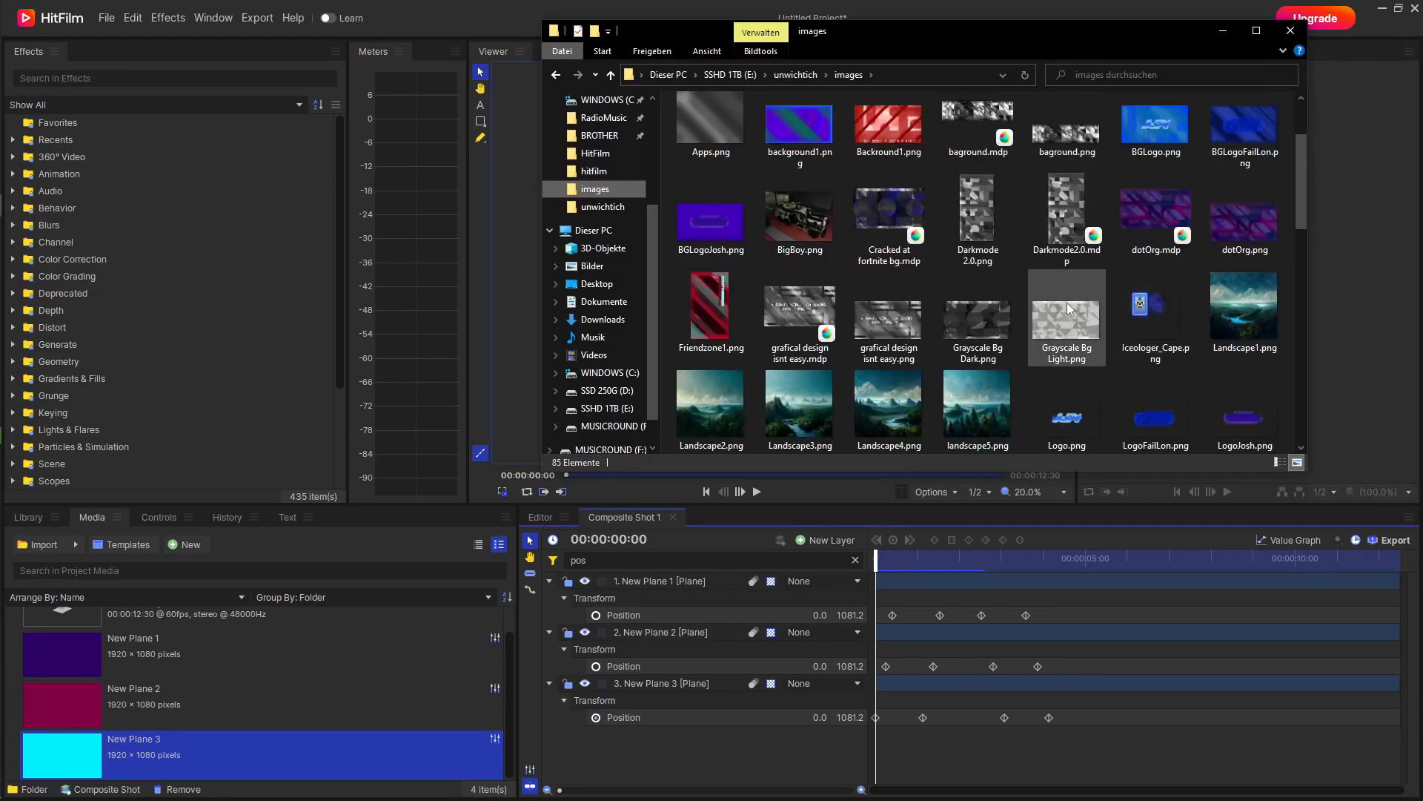
scroll(1065, 303, down, 3)
scroll(1069, 321, down, 2)
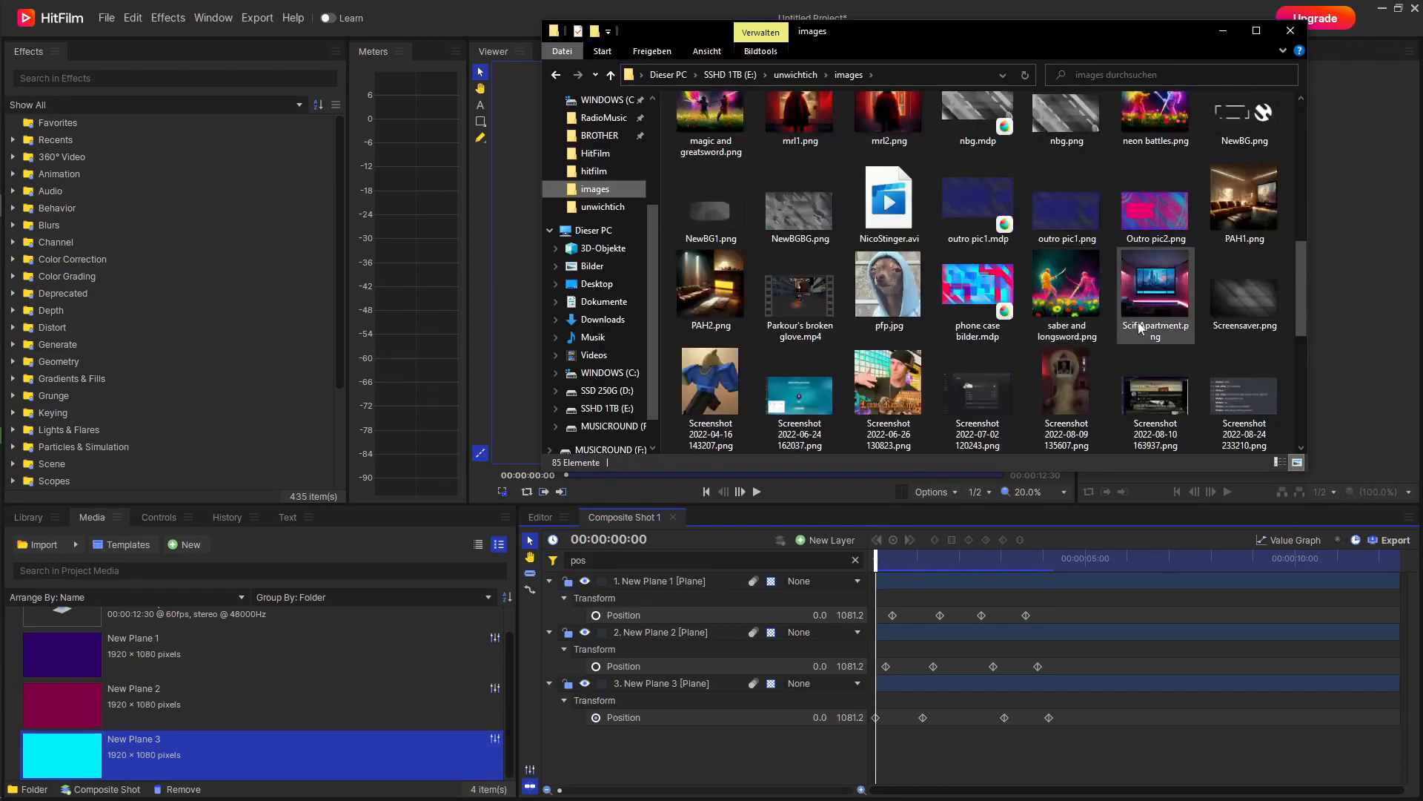
click(909, 289)
drag(830, 486, 274, 657)
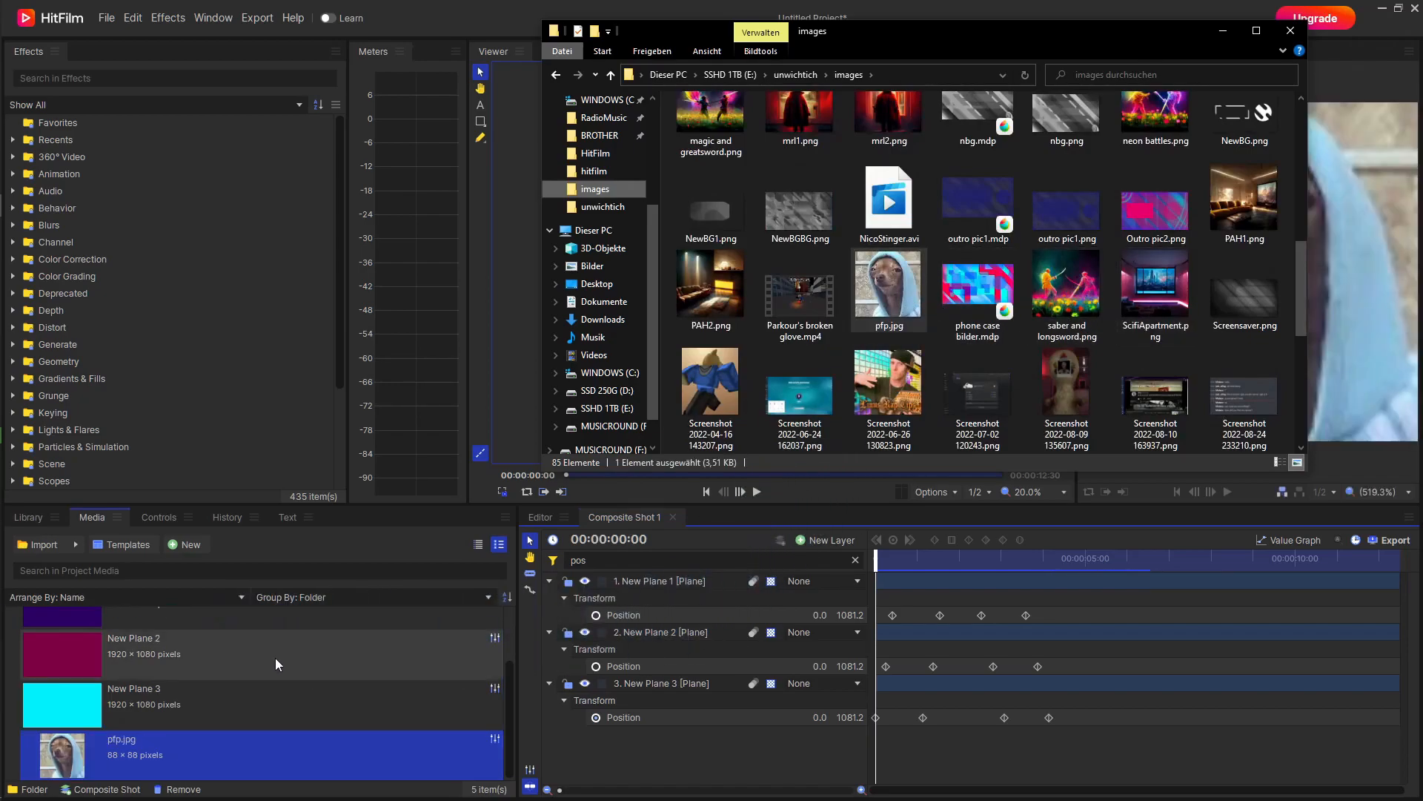
click(1231, 35)
Add pfp.jpg as the top layer of Composite Shot 1 and set its scale to 600%.
drag(176, 751, 595, 572)
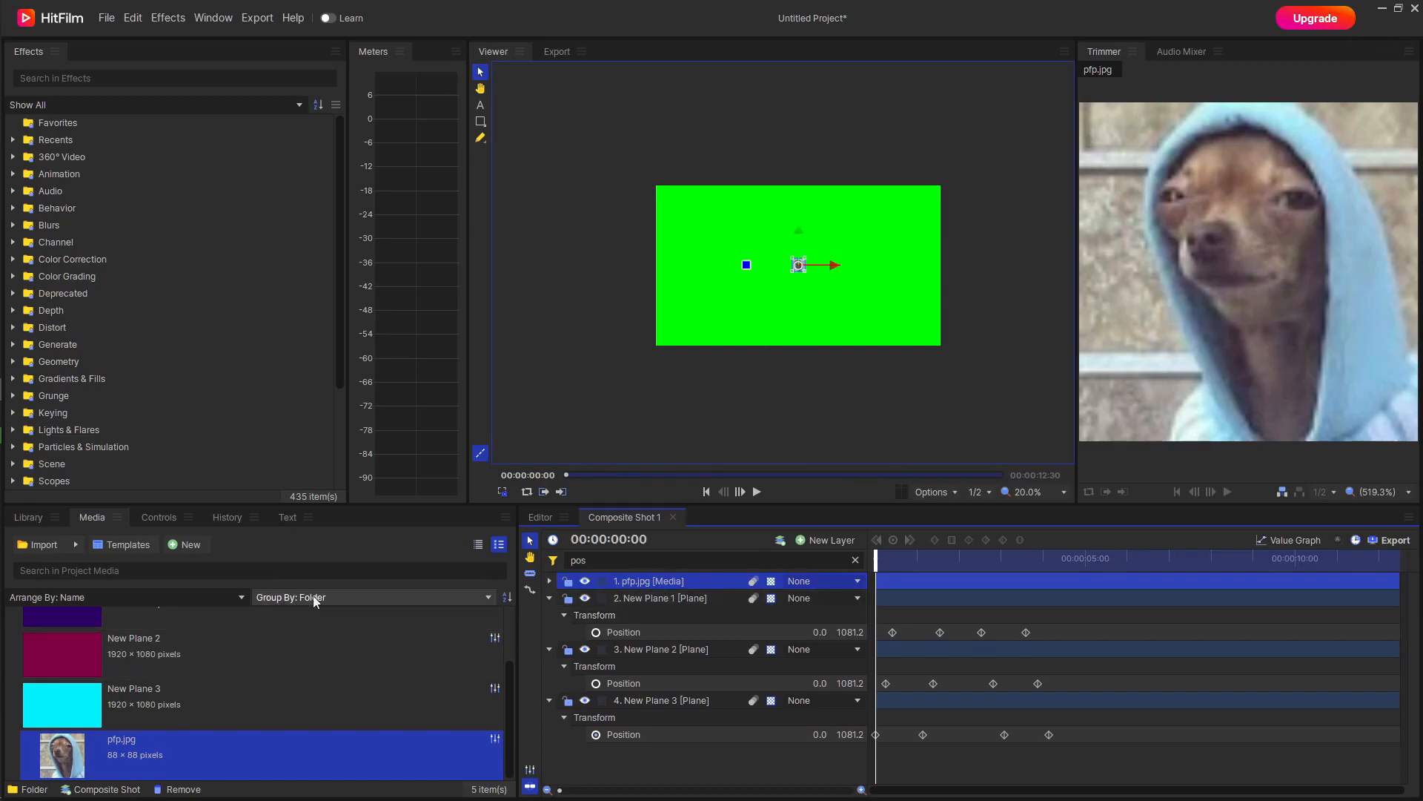
right_click(657, 580)
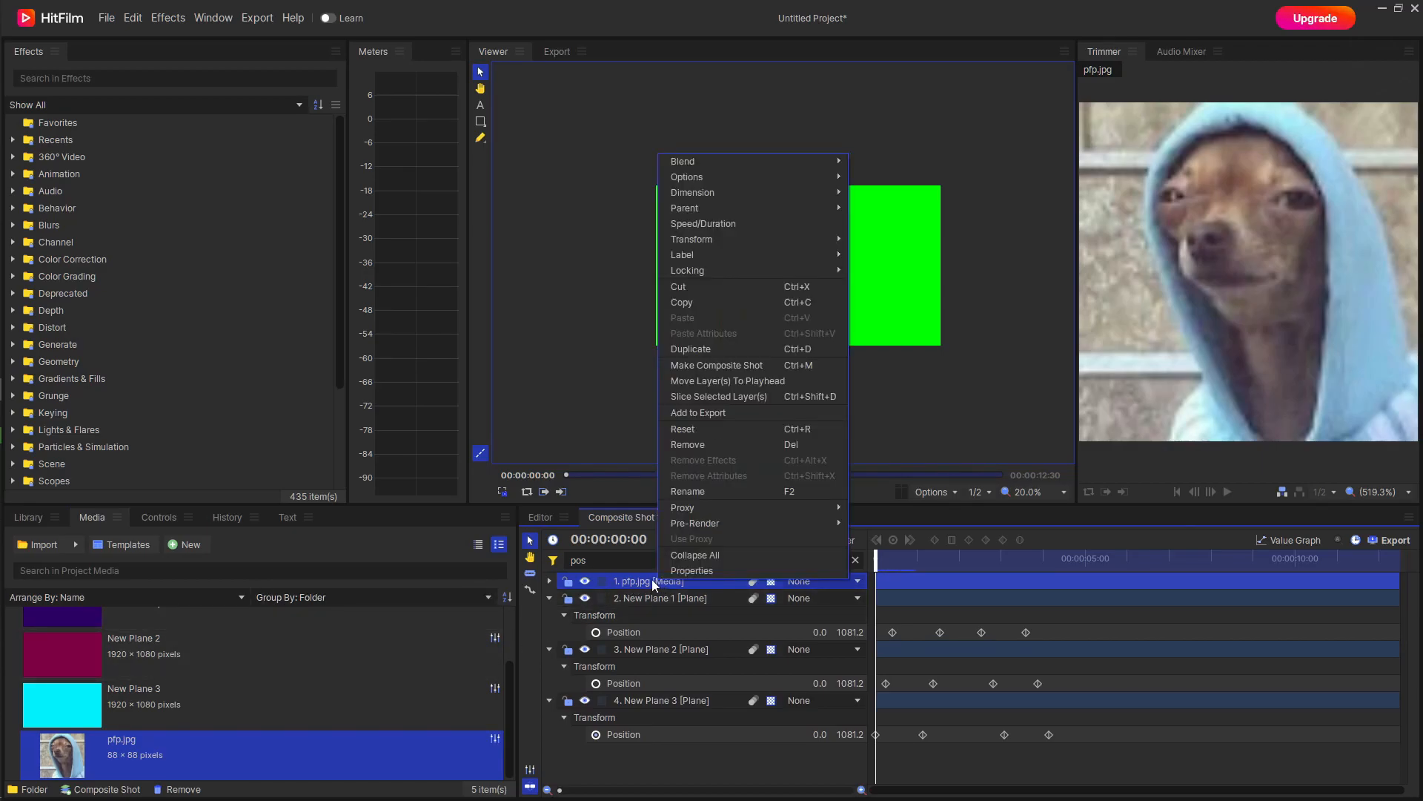
click(653, 581)
click(169, 516)
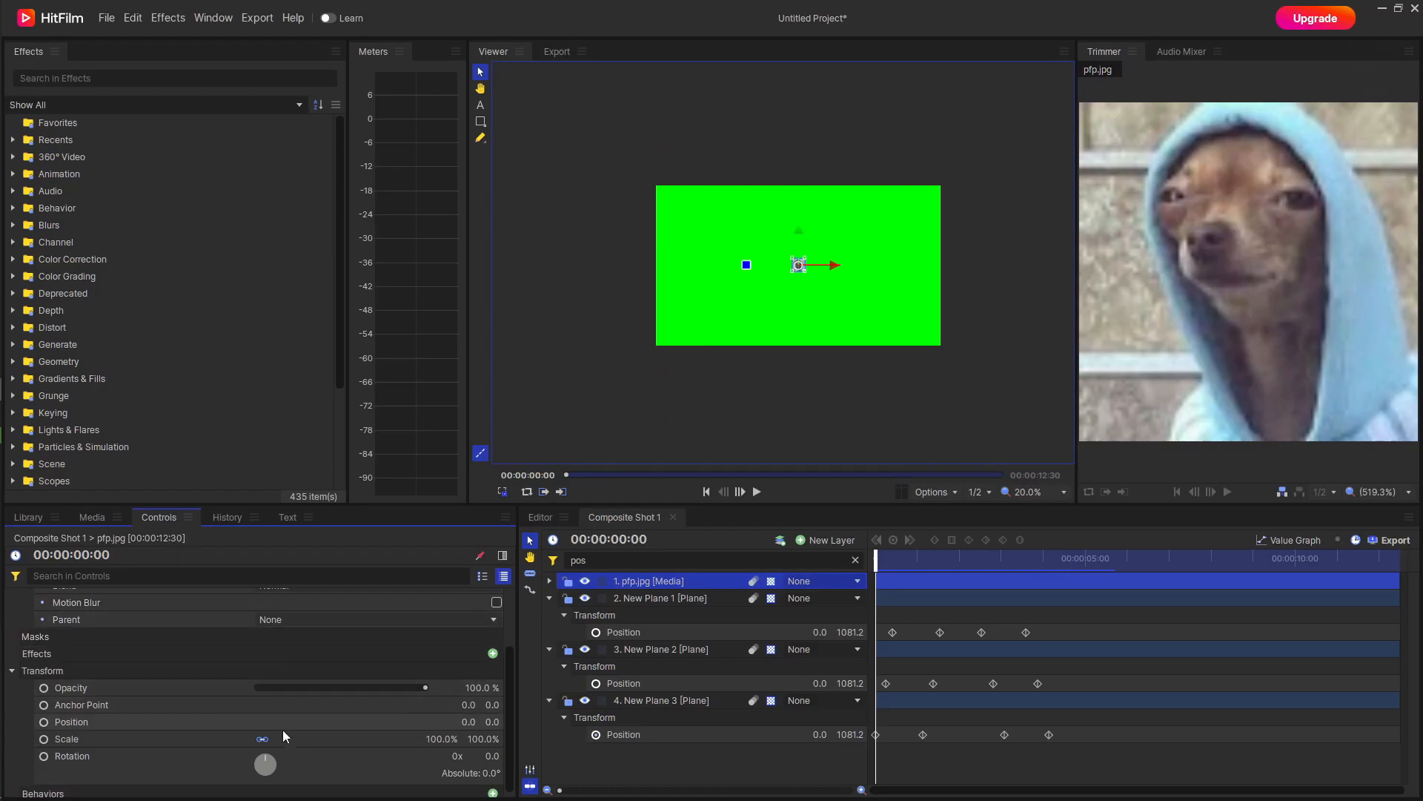
drag(442, 739, 812, 739)
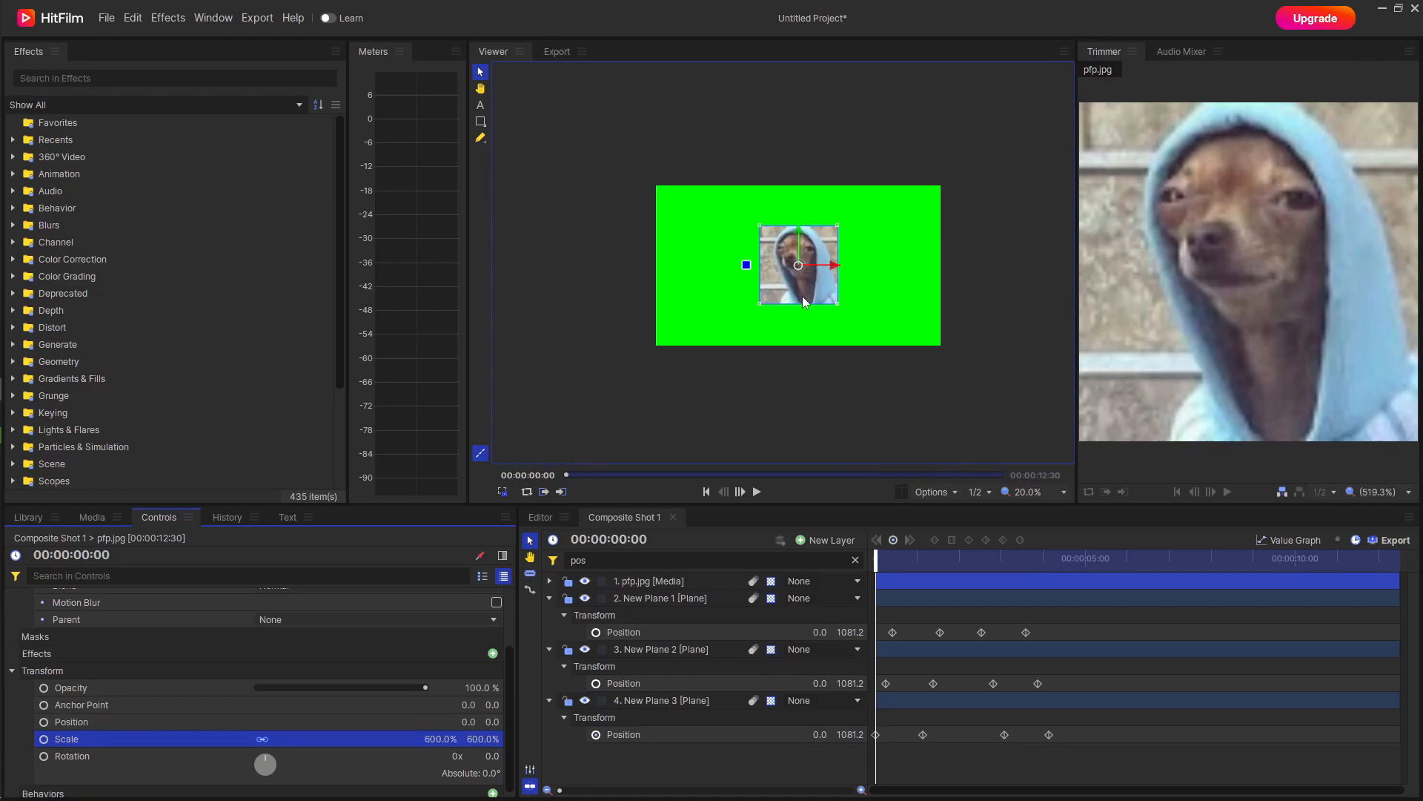
Filter the timeline properties by "effect" and add the Set Matte effect to the pfp.jpg layer.
click(664, 583)
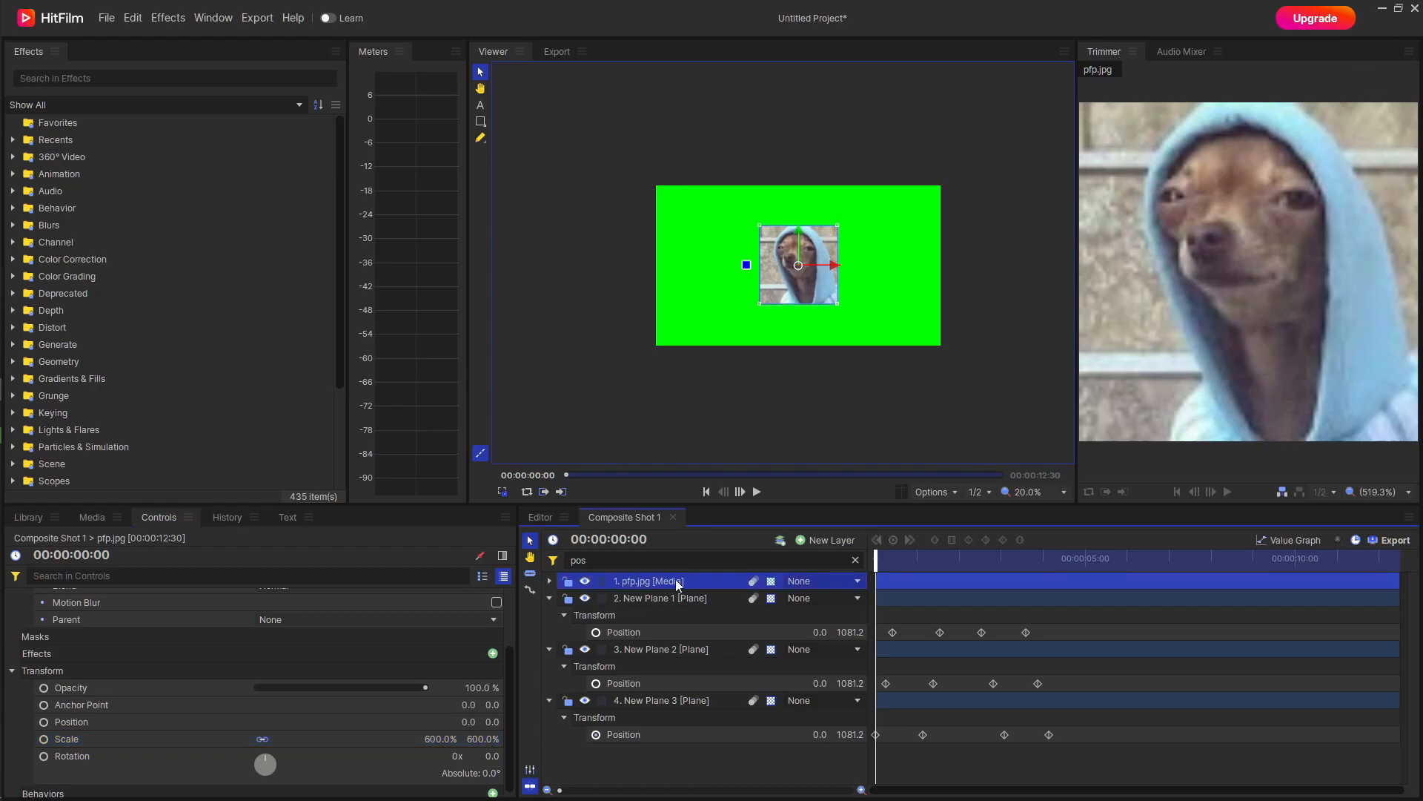
click(550, 580)
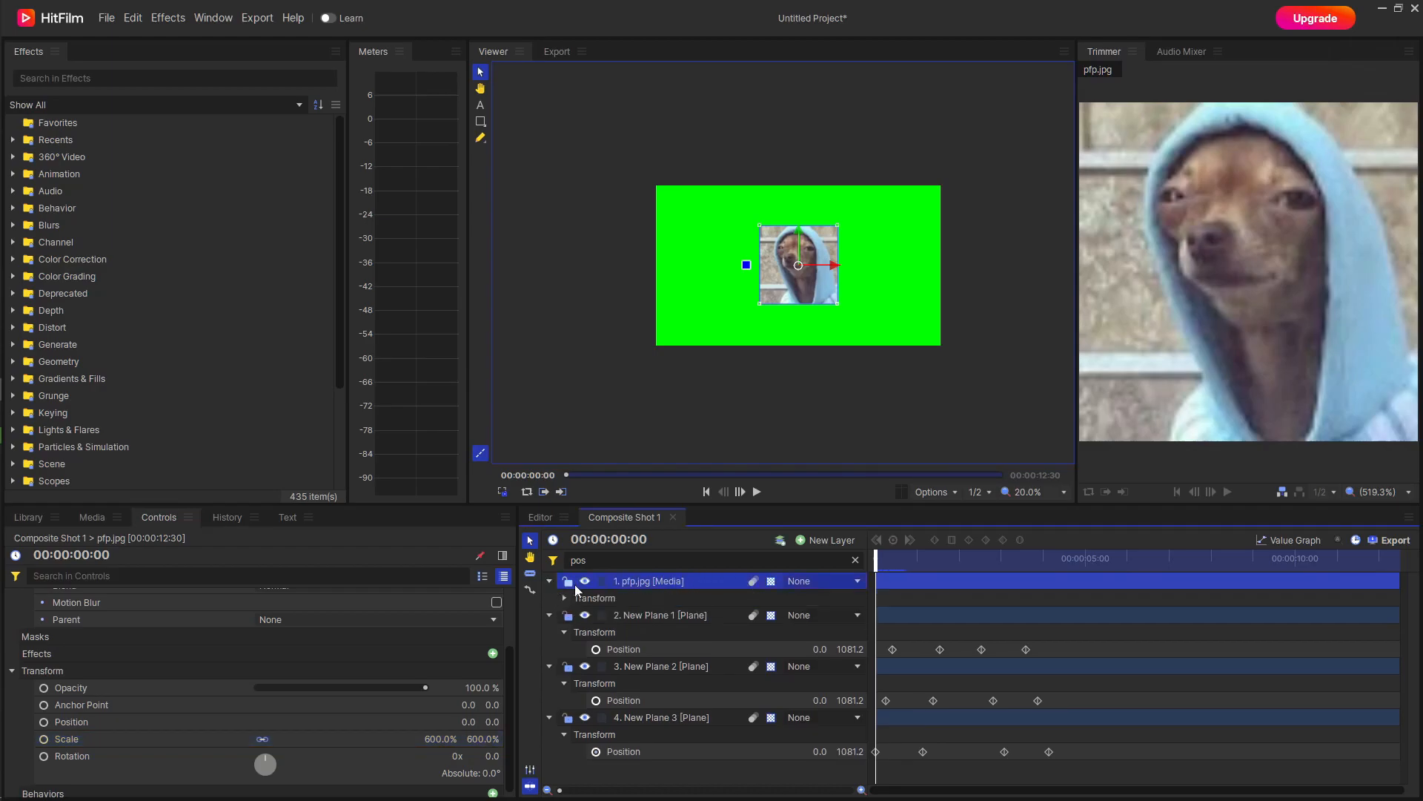
click(565, 598)
click(690, 561)
double_click(571, 563)
text(s)
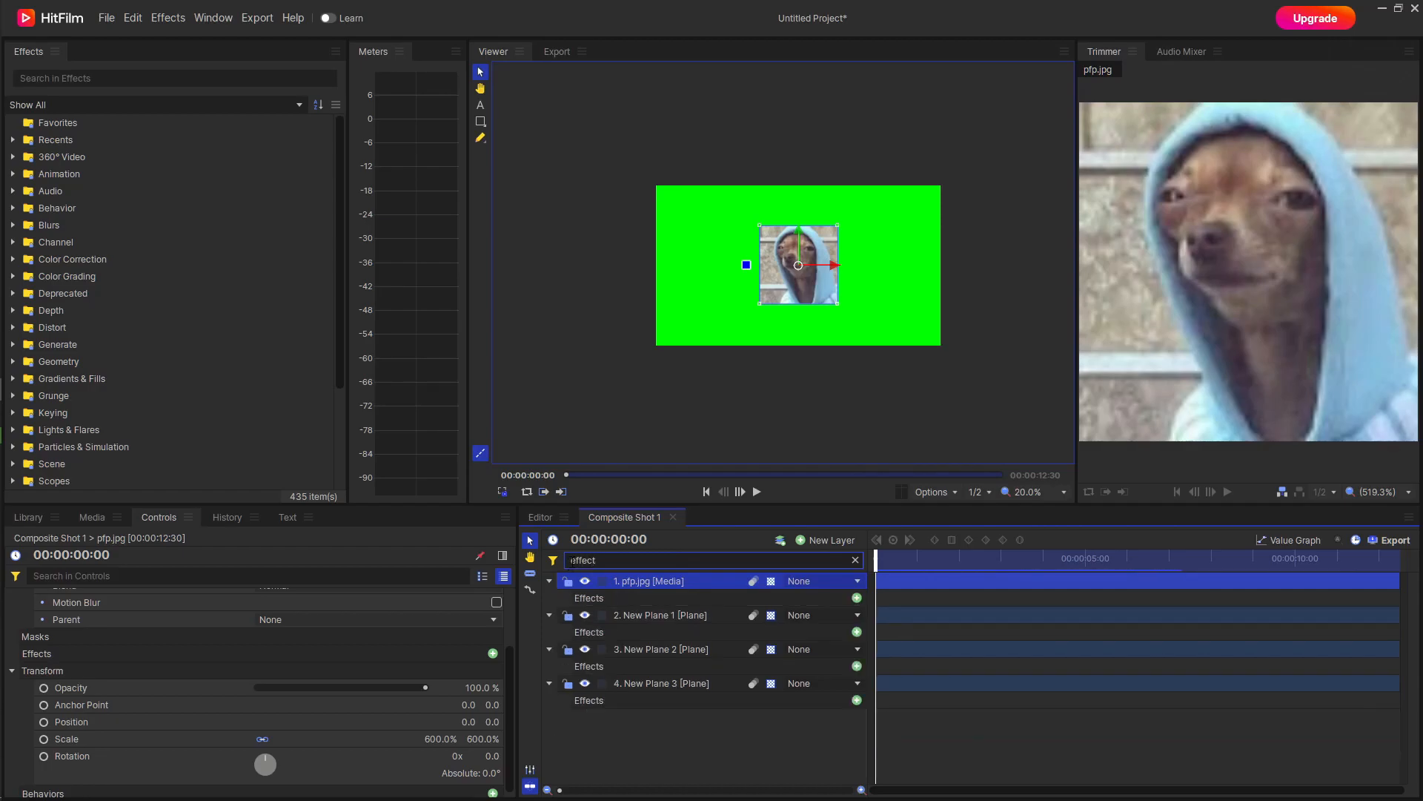
click(857, 599)
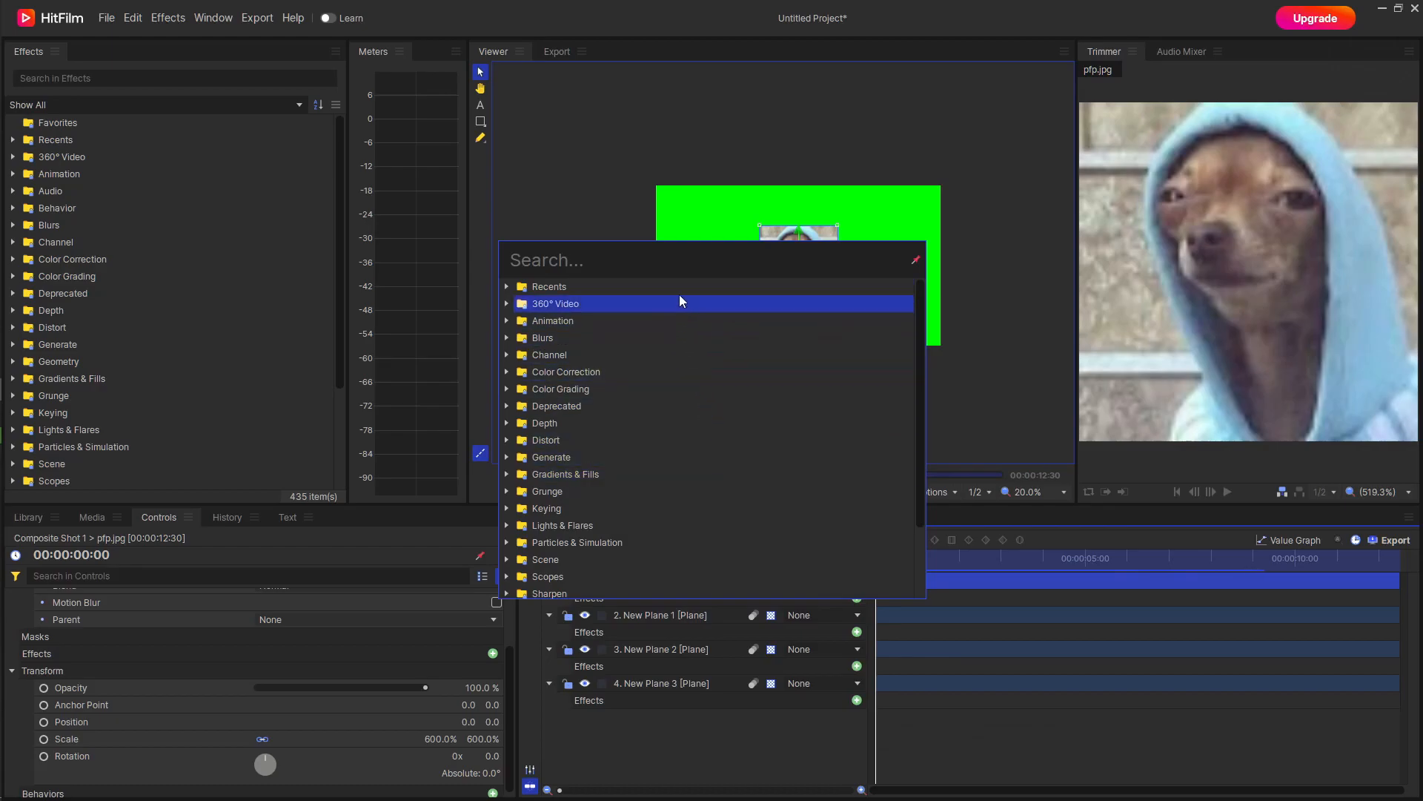
text(matte)
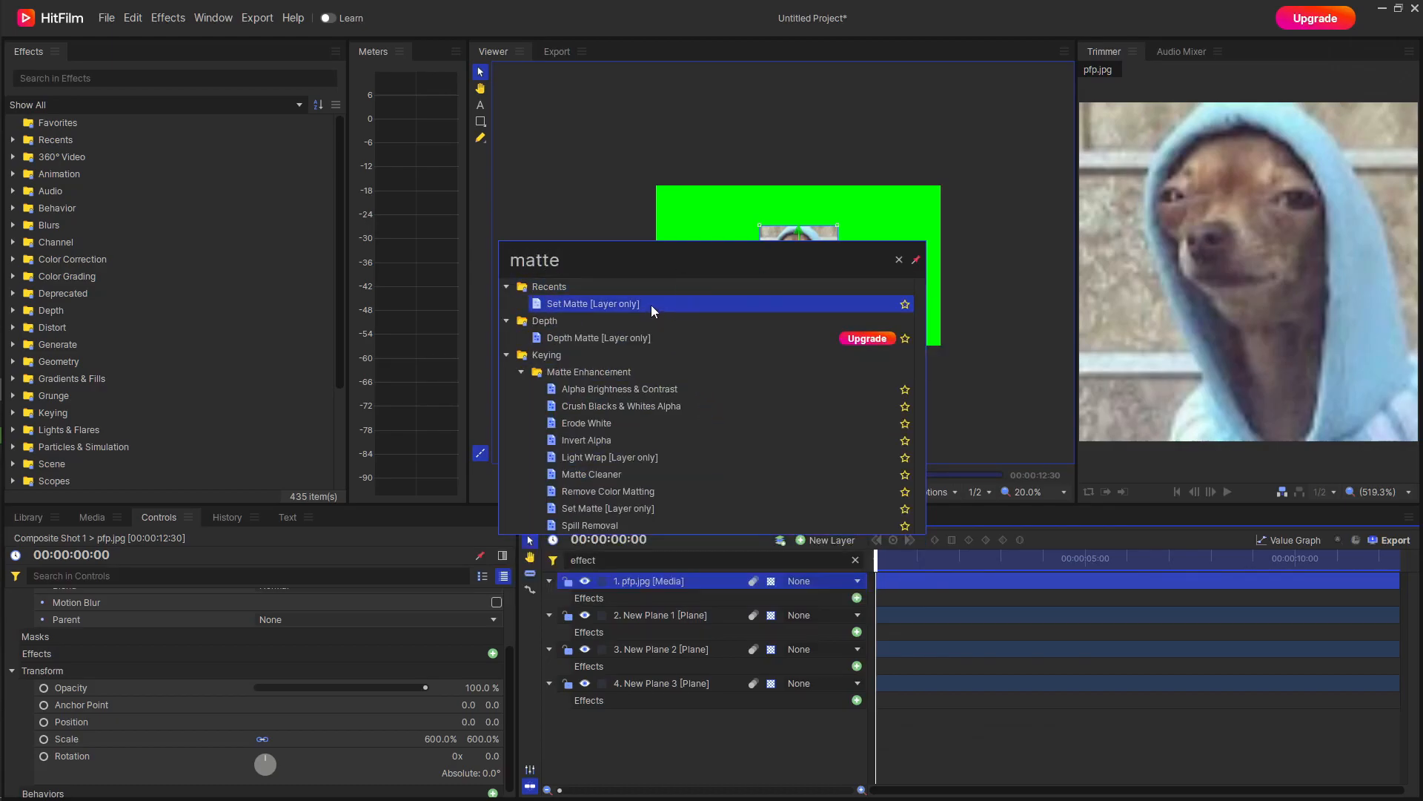
click(651, 305)
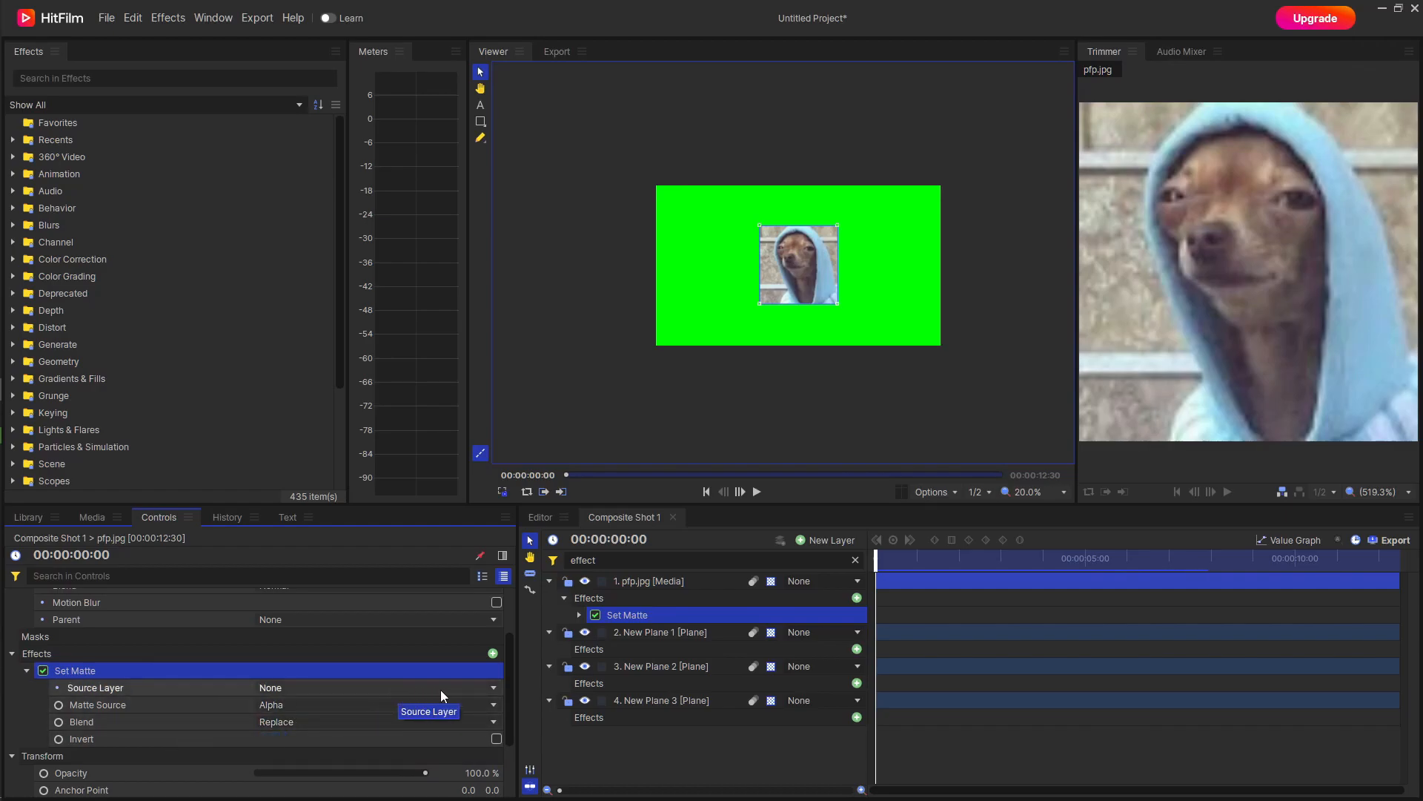
Configure pfp.jpg's Set Matte with New Plane 1 as source layer, Alpha matte source, Subtract blend and Invert enabled.
click(492, 688)
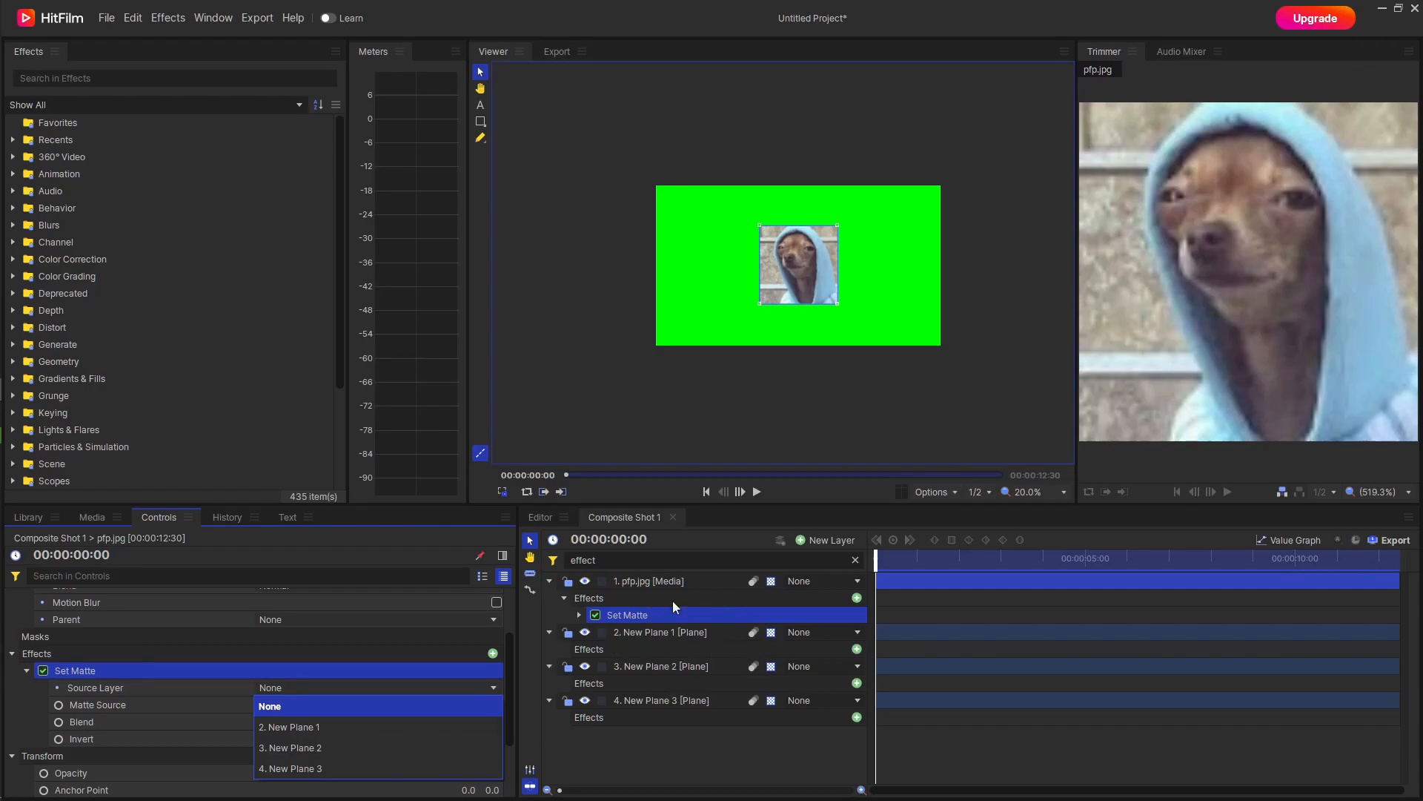
click(424, 727)
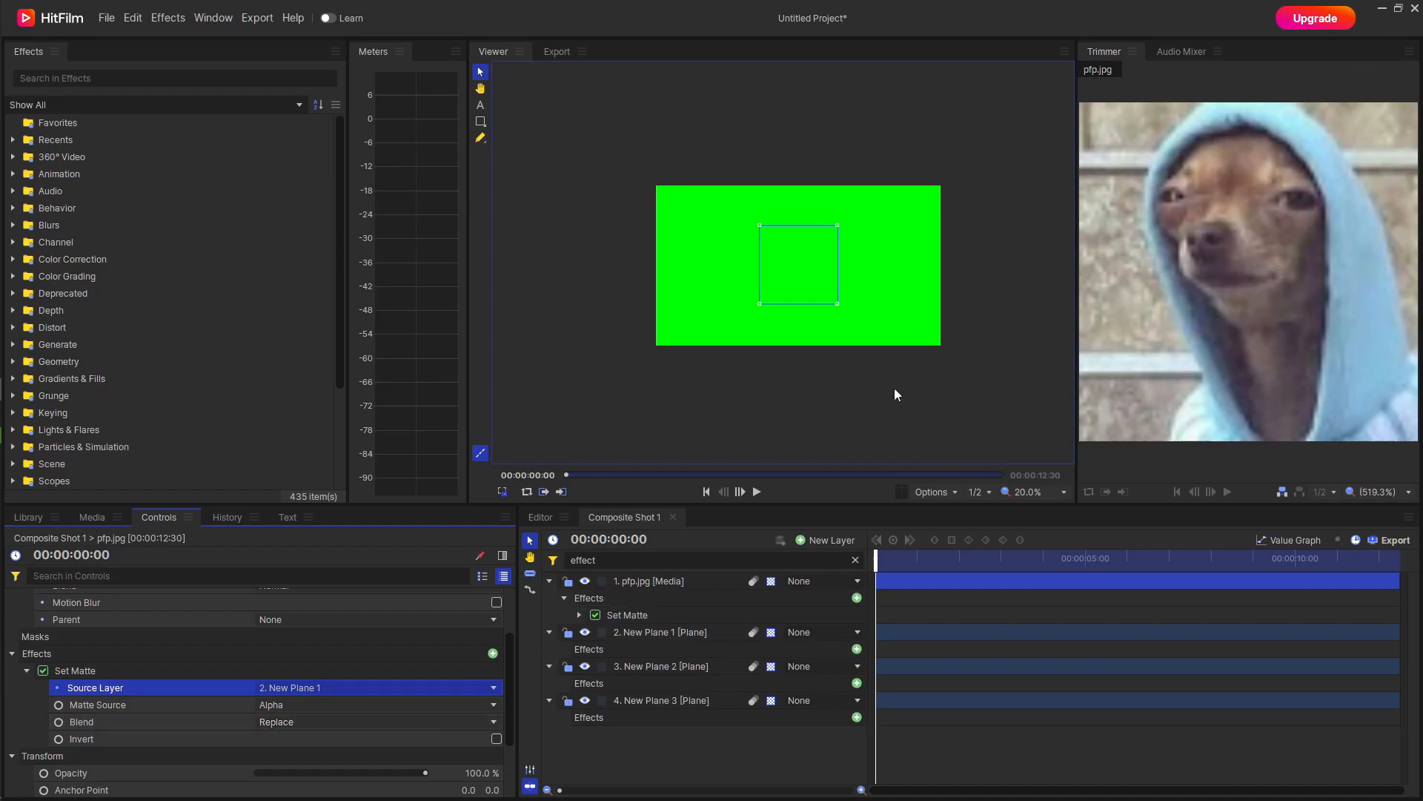
click(444, 706)
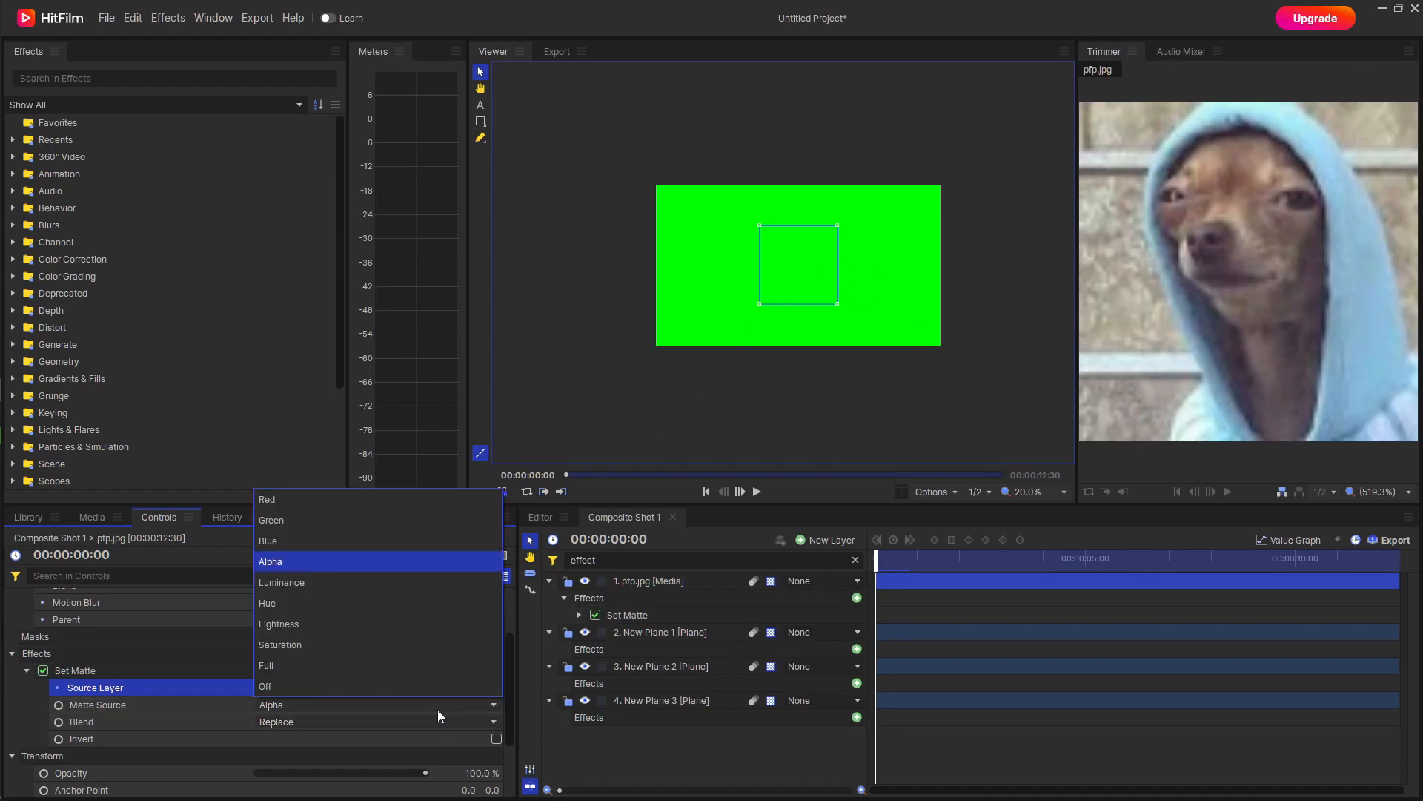
click(439, 564)
click(424, 720)
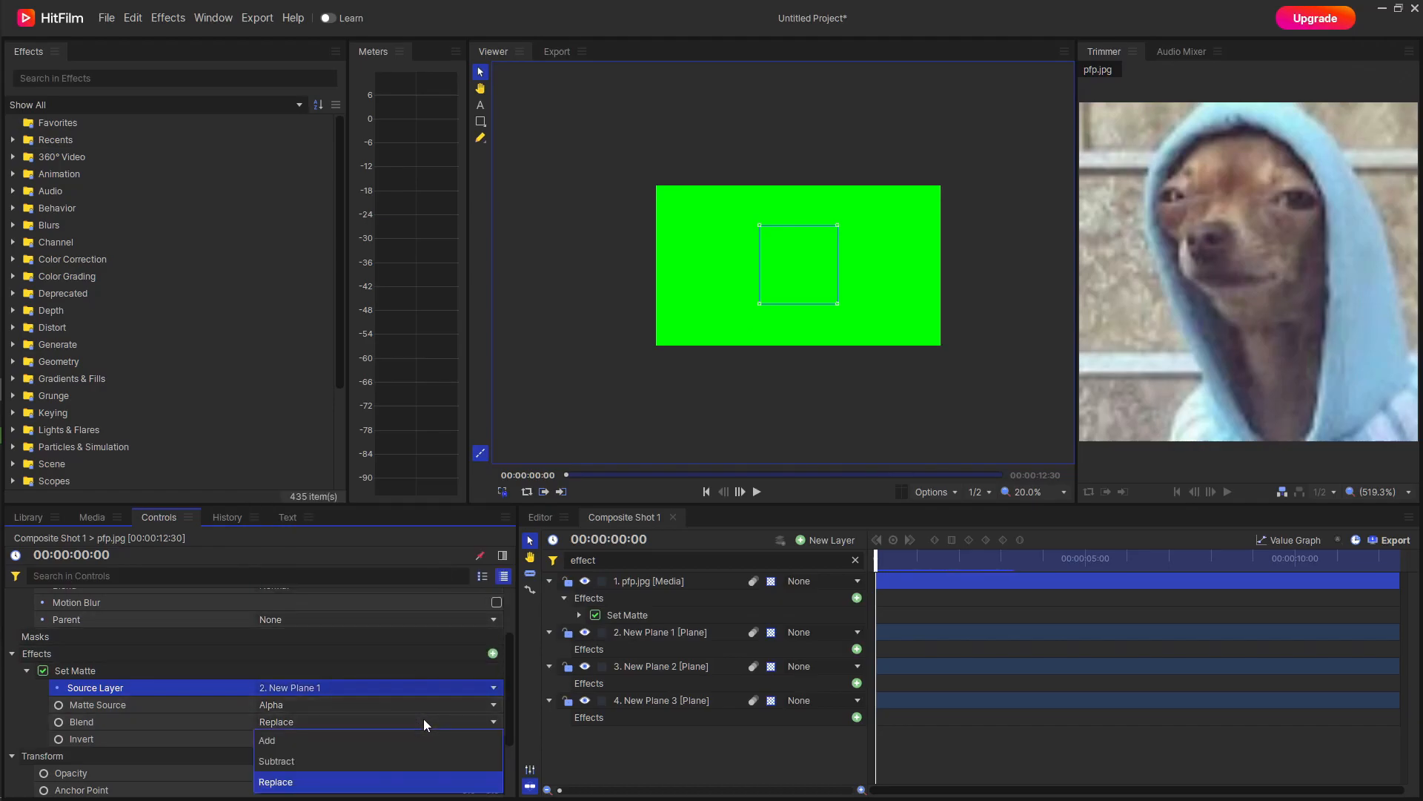
click(403, 757)
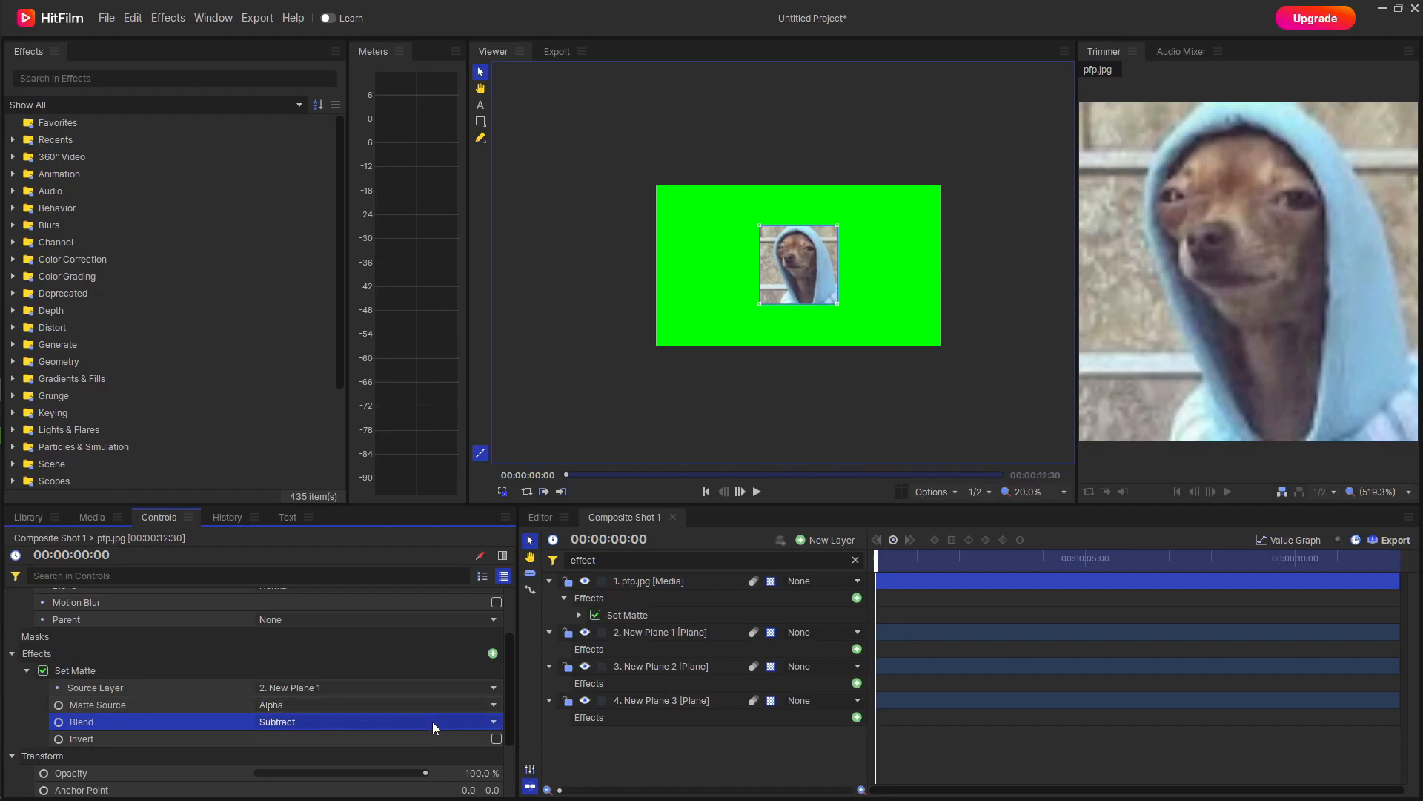
click(494, 738)
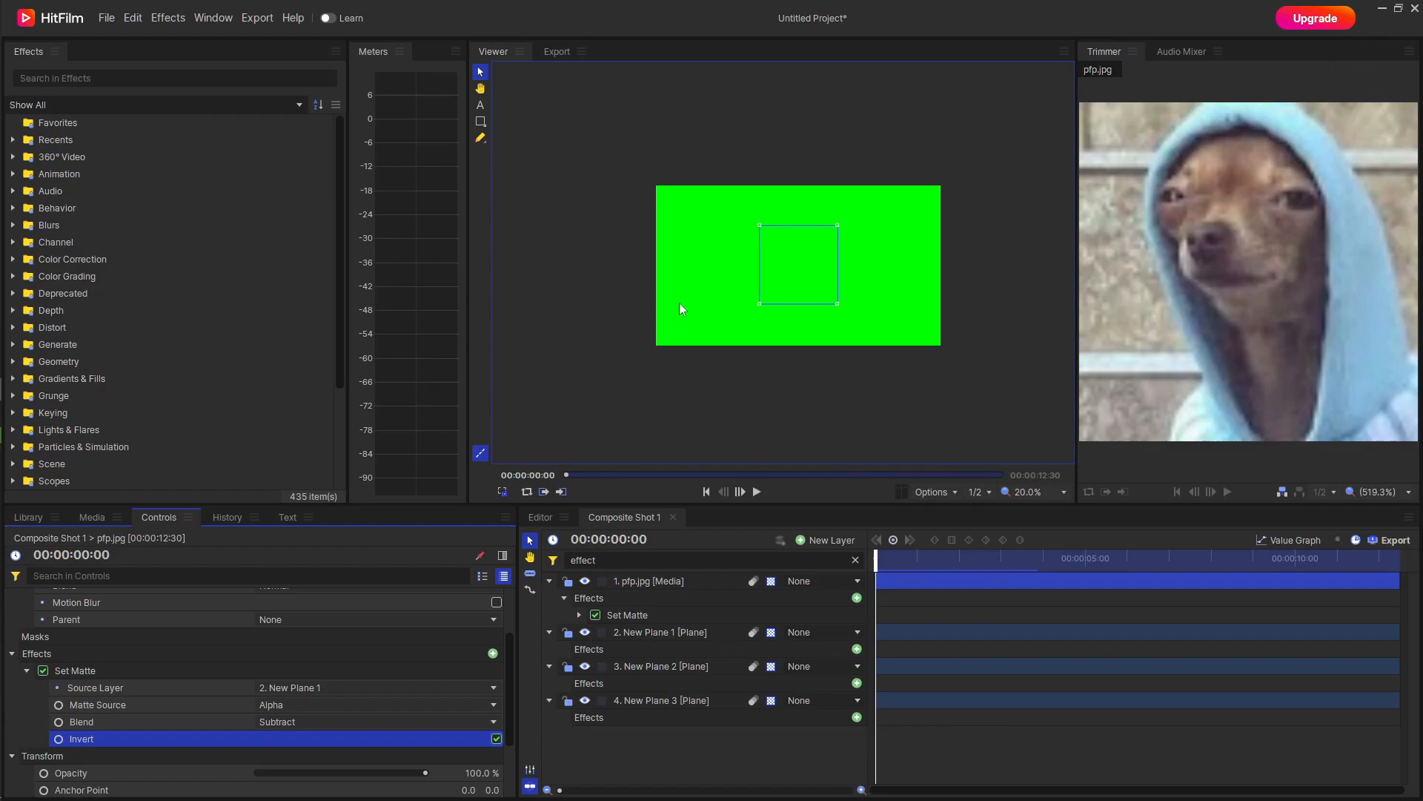
Play the transition with the matted image and return the playhead to 00:00:00:00.
click(757, 492)
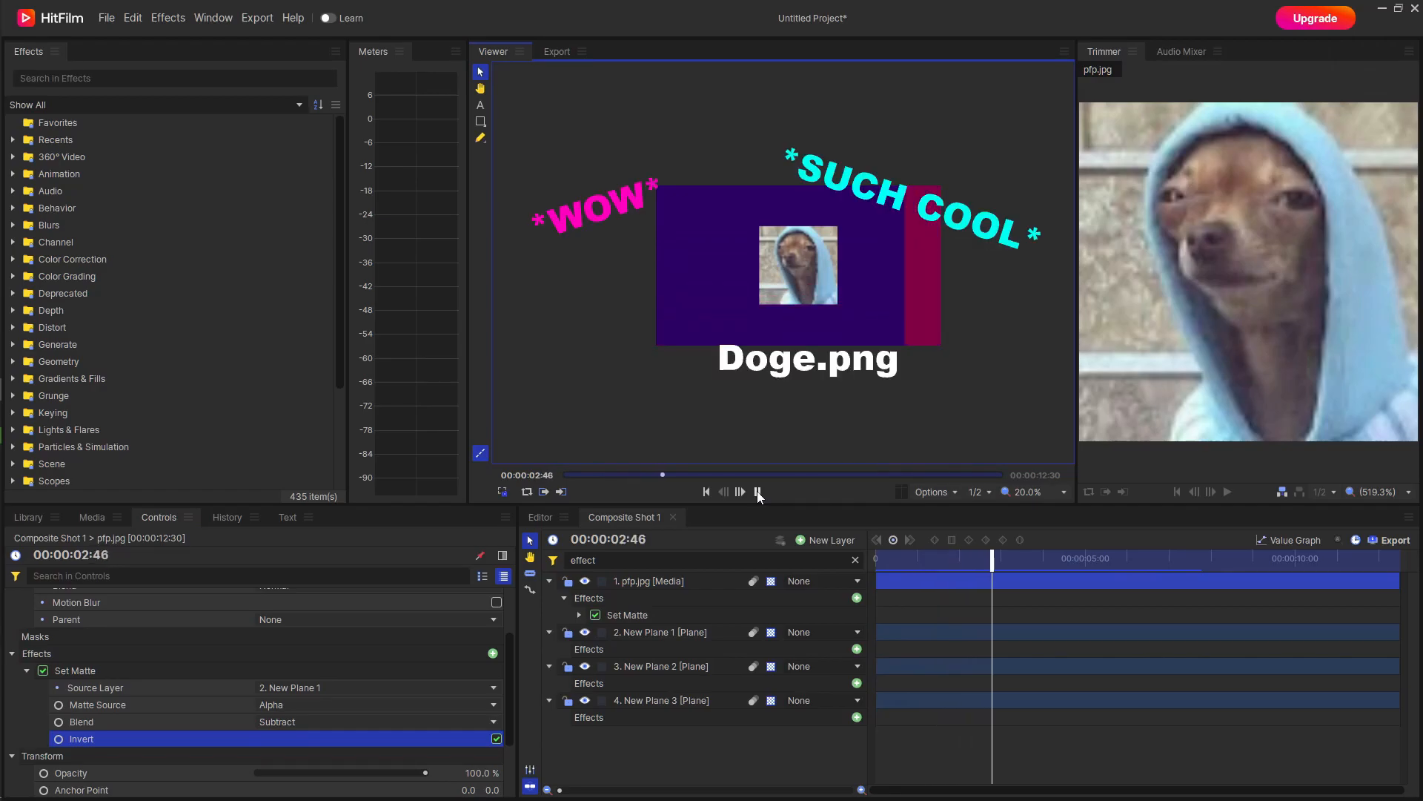
click(757, 493)
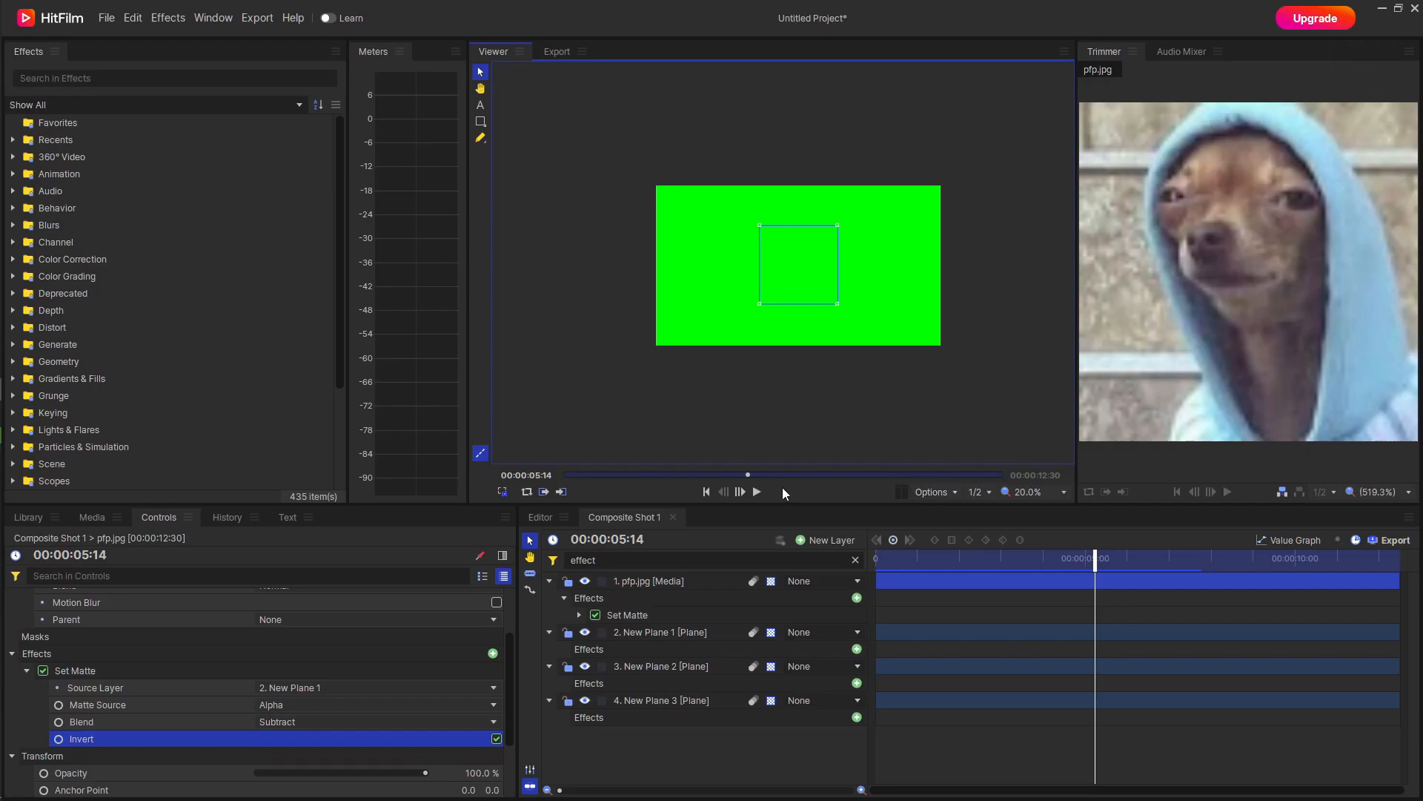
drag(748, 475, 519, 497)
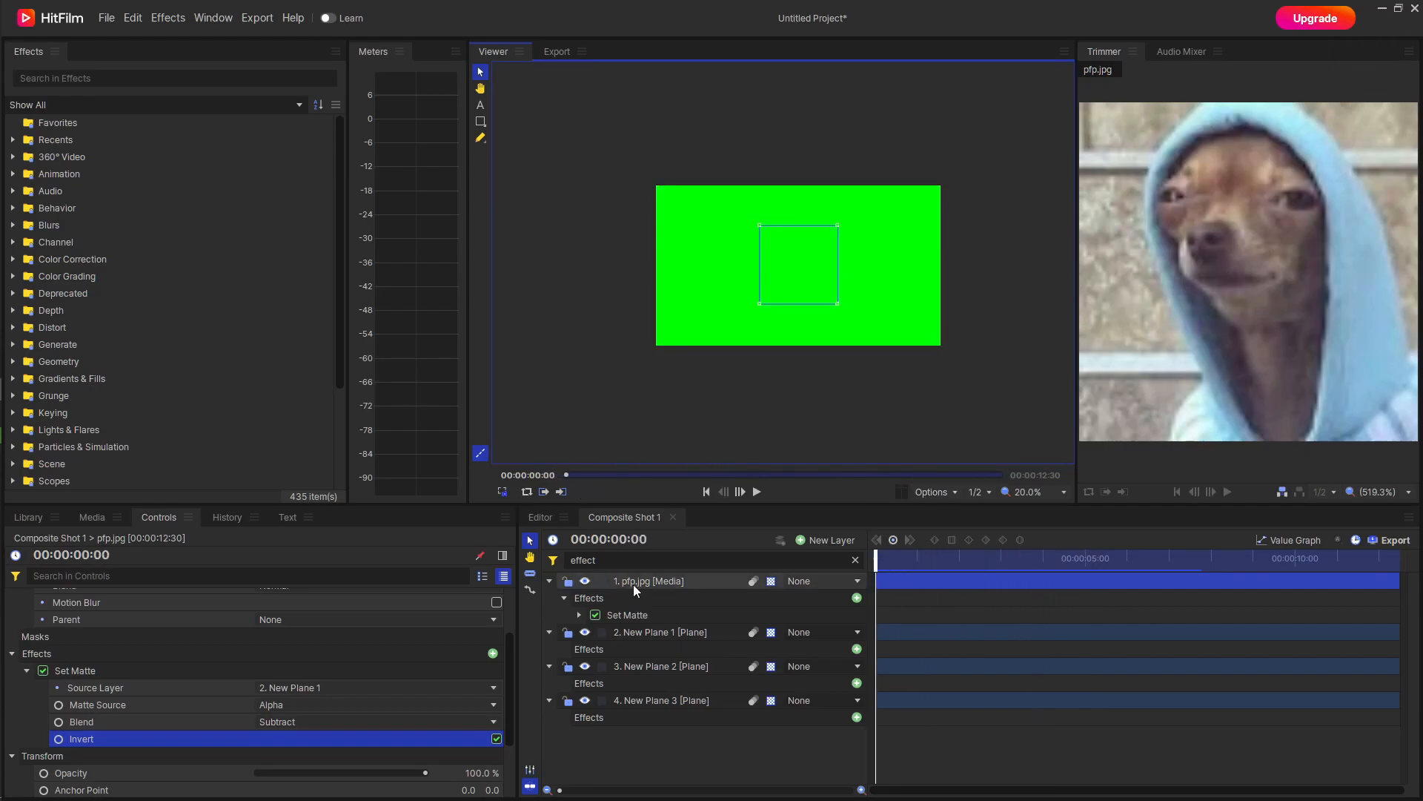
Add a "Just_aDog0" text layer, scaled to 324% and centered in the frame.
click(667, 759)
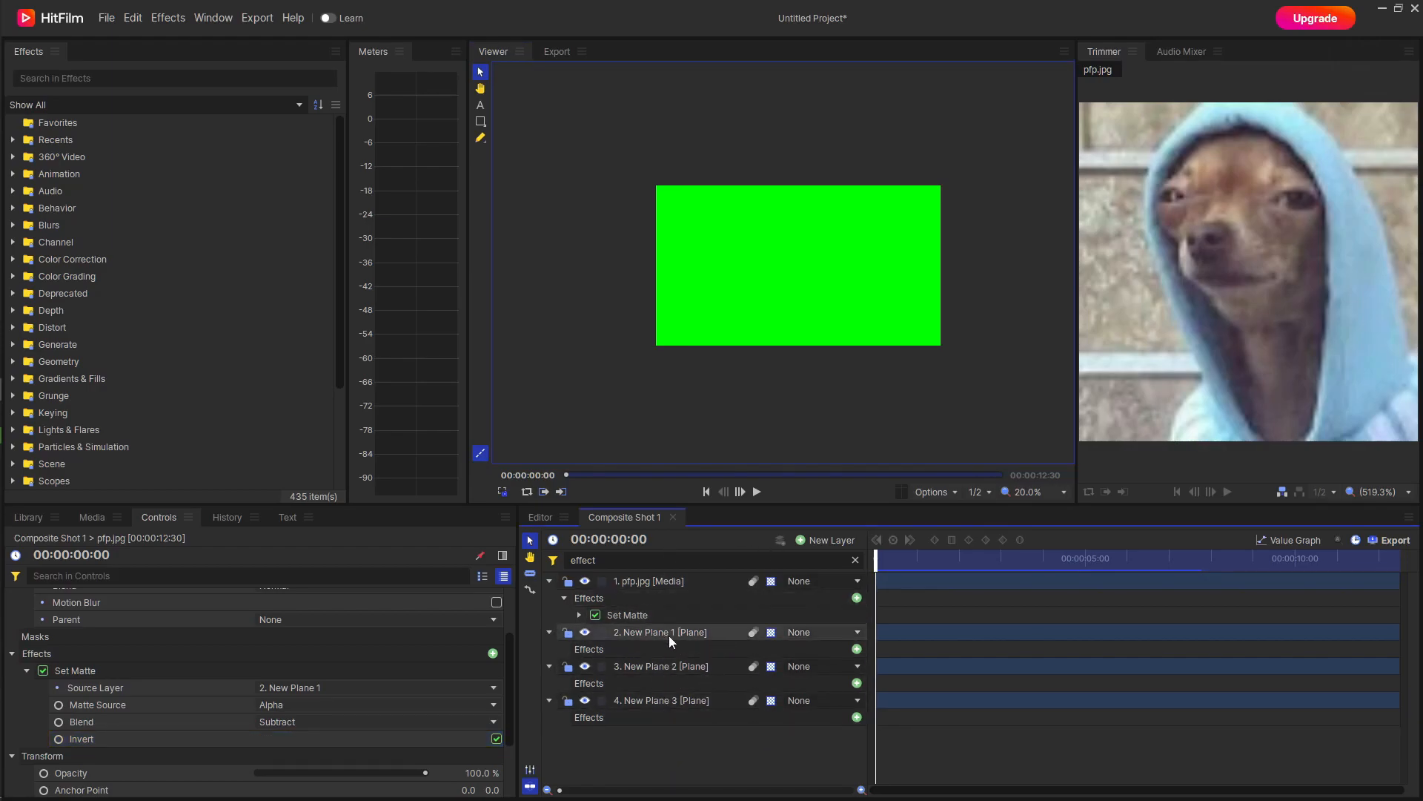
scroll(222, 680, down, 1)
scroll(268, 672, down, 1)
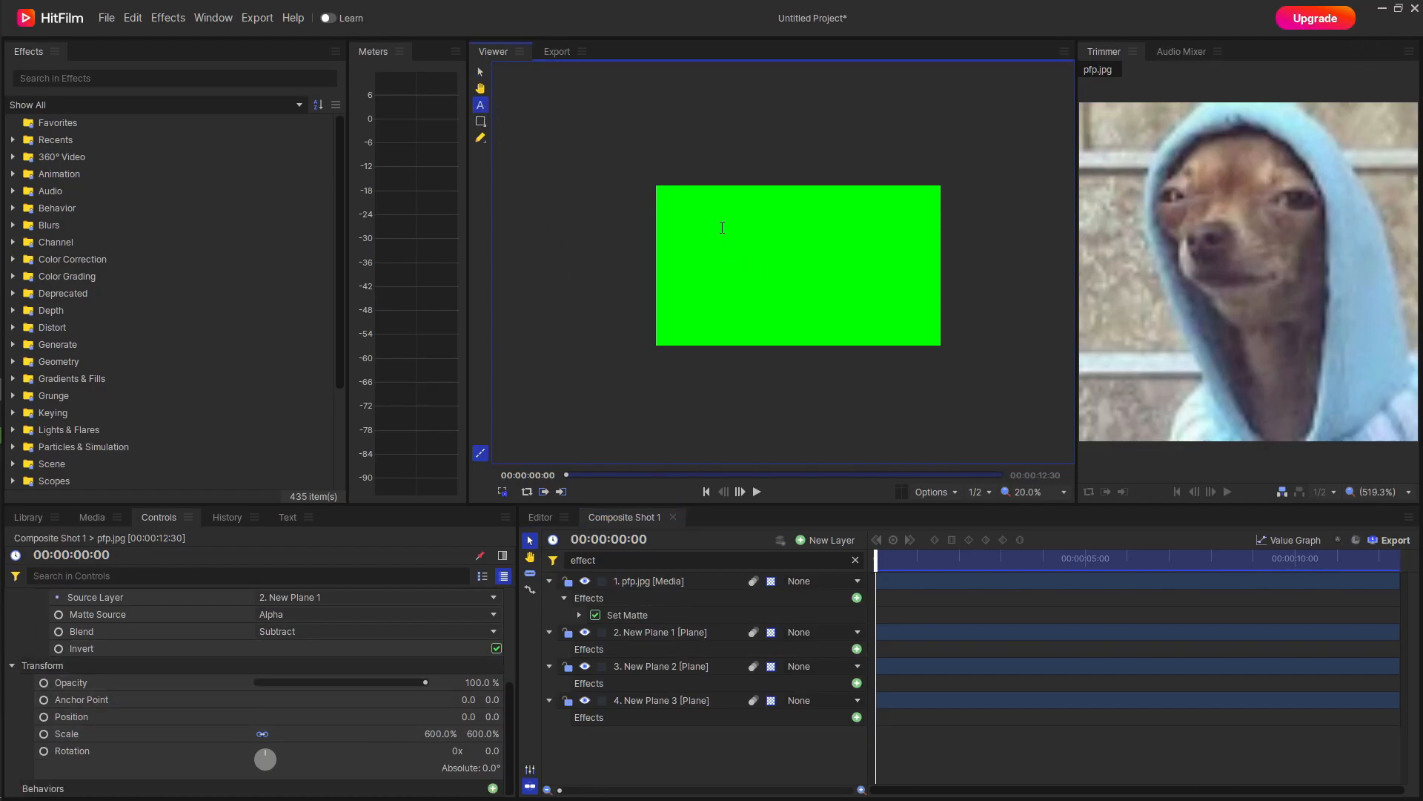
click(716, 295)
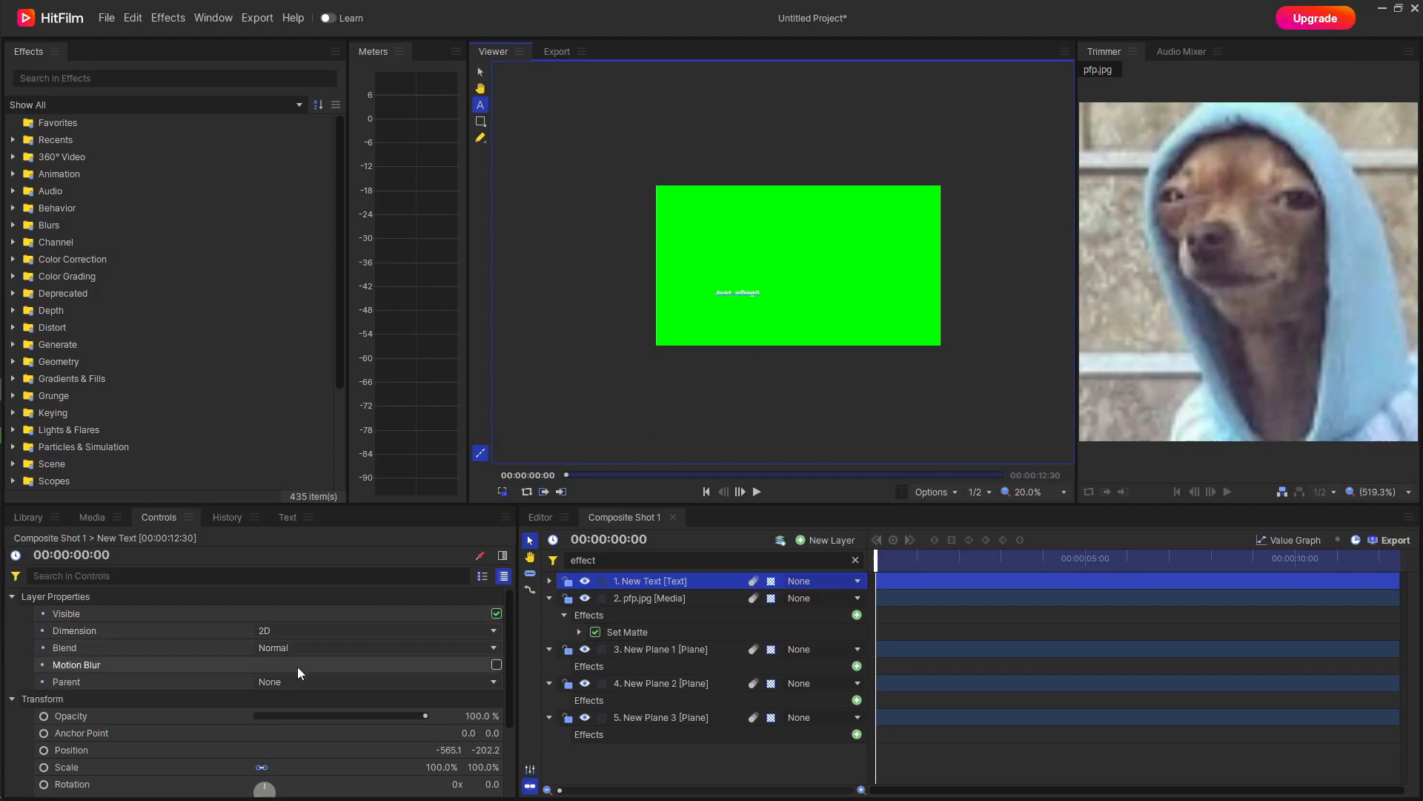
scroll(296, 666, down, 2)
drag(444, 698, 466, 678)
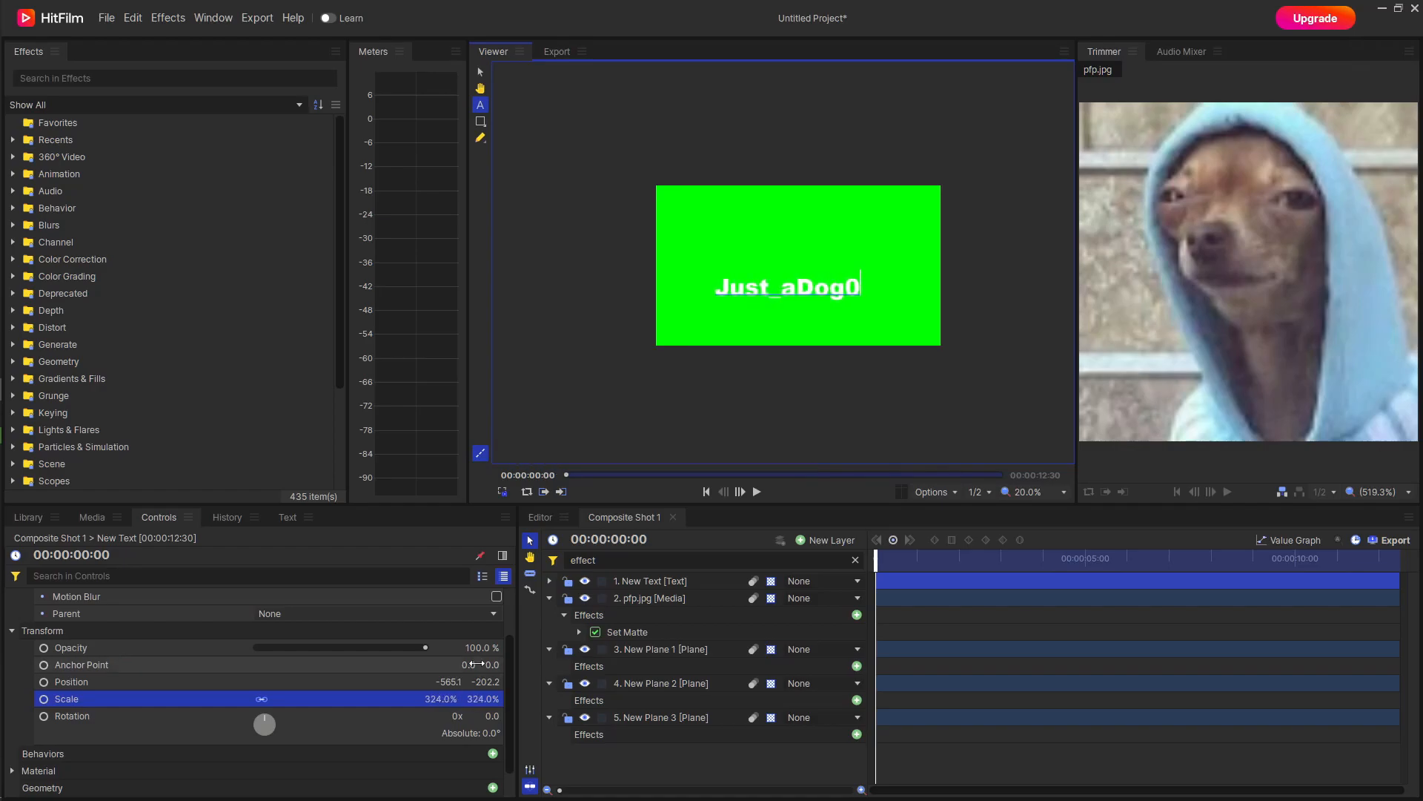
right_click(688, 579)
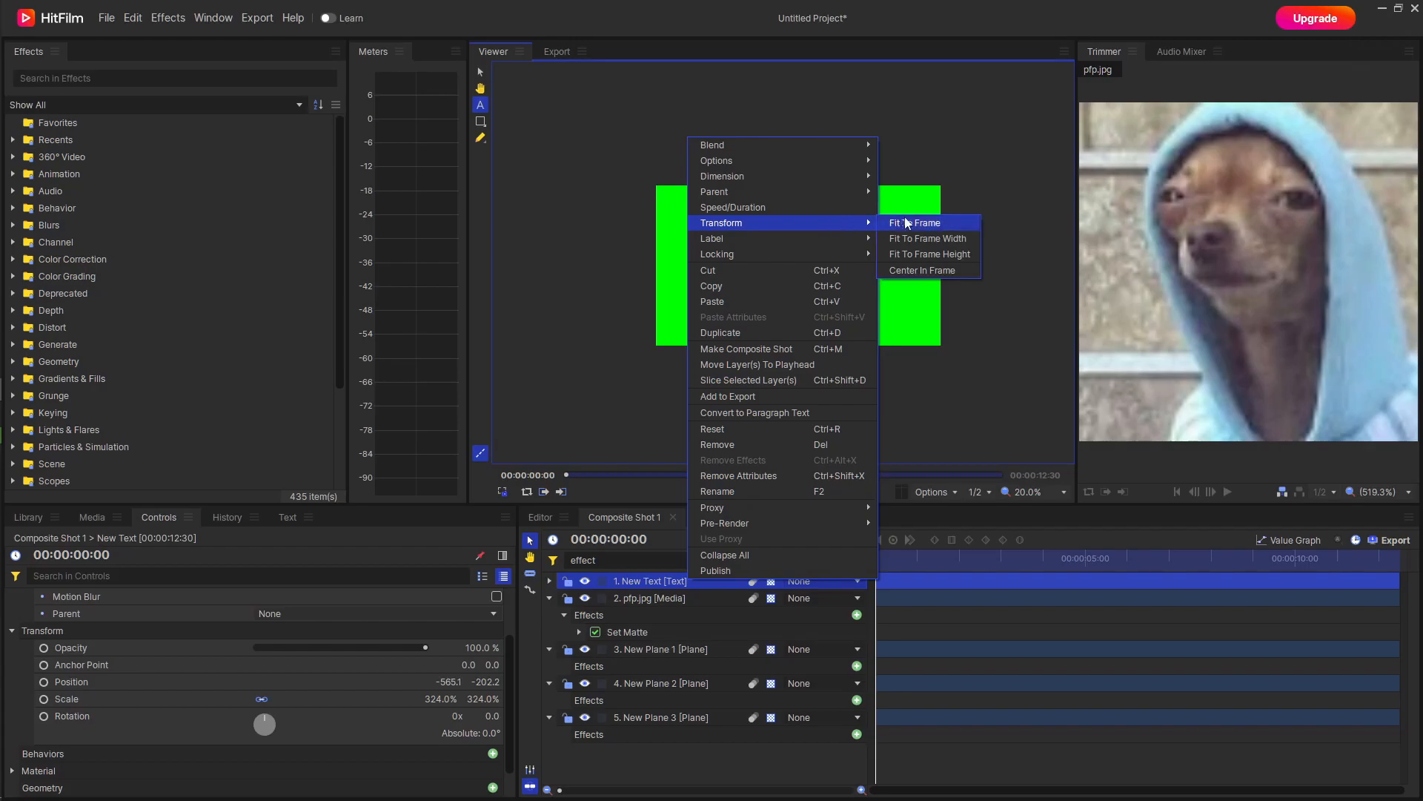
click(948, 267)
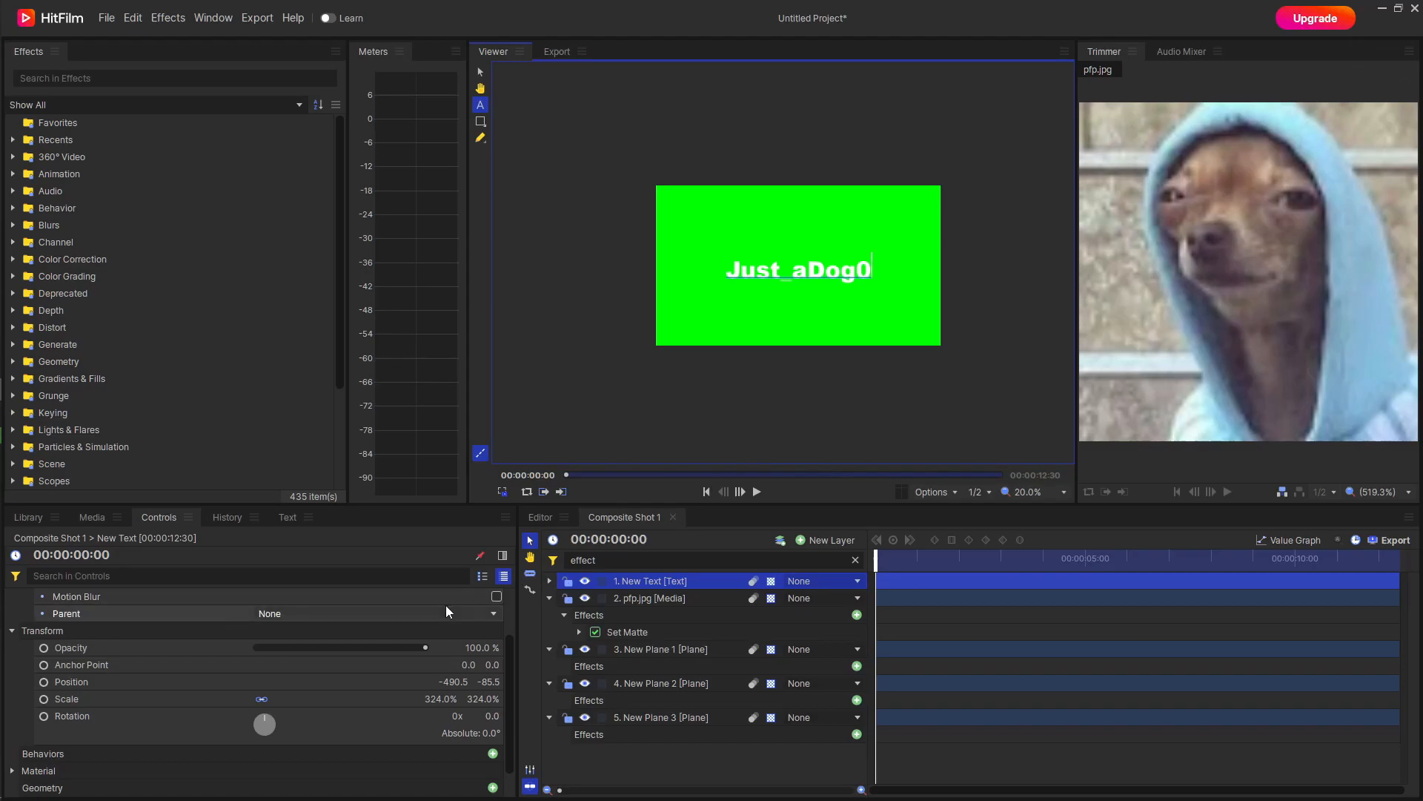
Copy the Set Matte effect from the pfp.jpg layer onto the New Text layer.
click(684, 634)
click(664, 580)
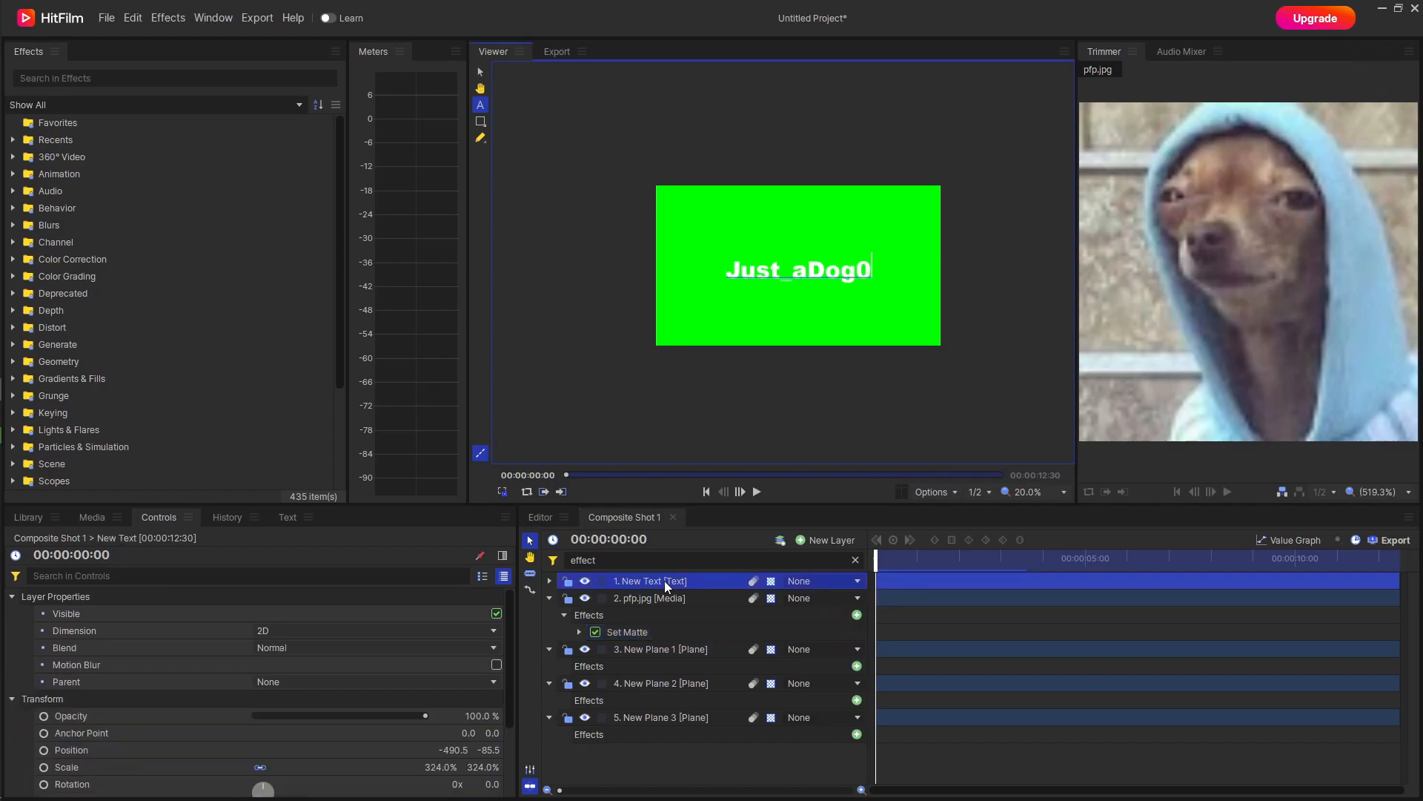
click(550, 579)
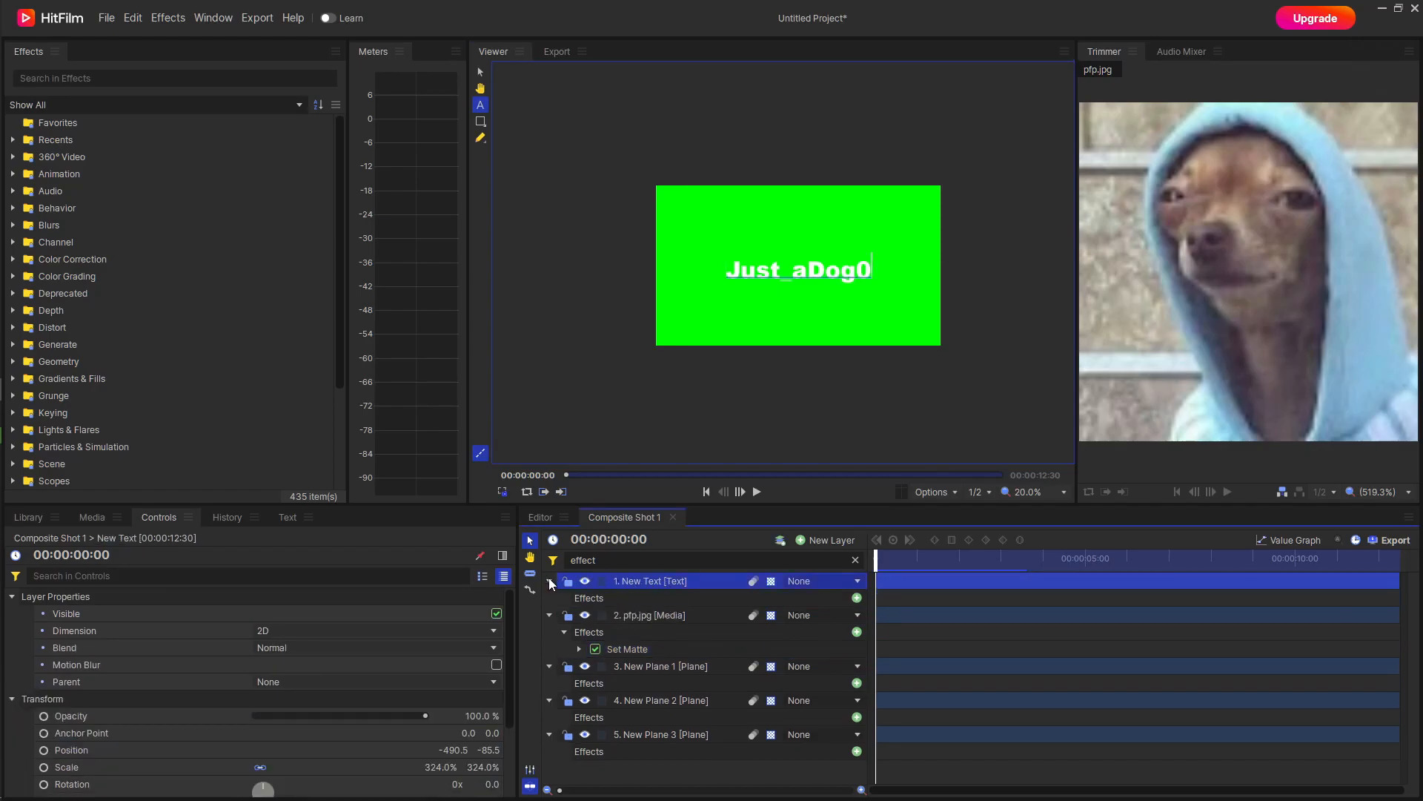
click(647, 598)
key(ctrl+v)
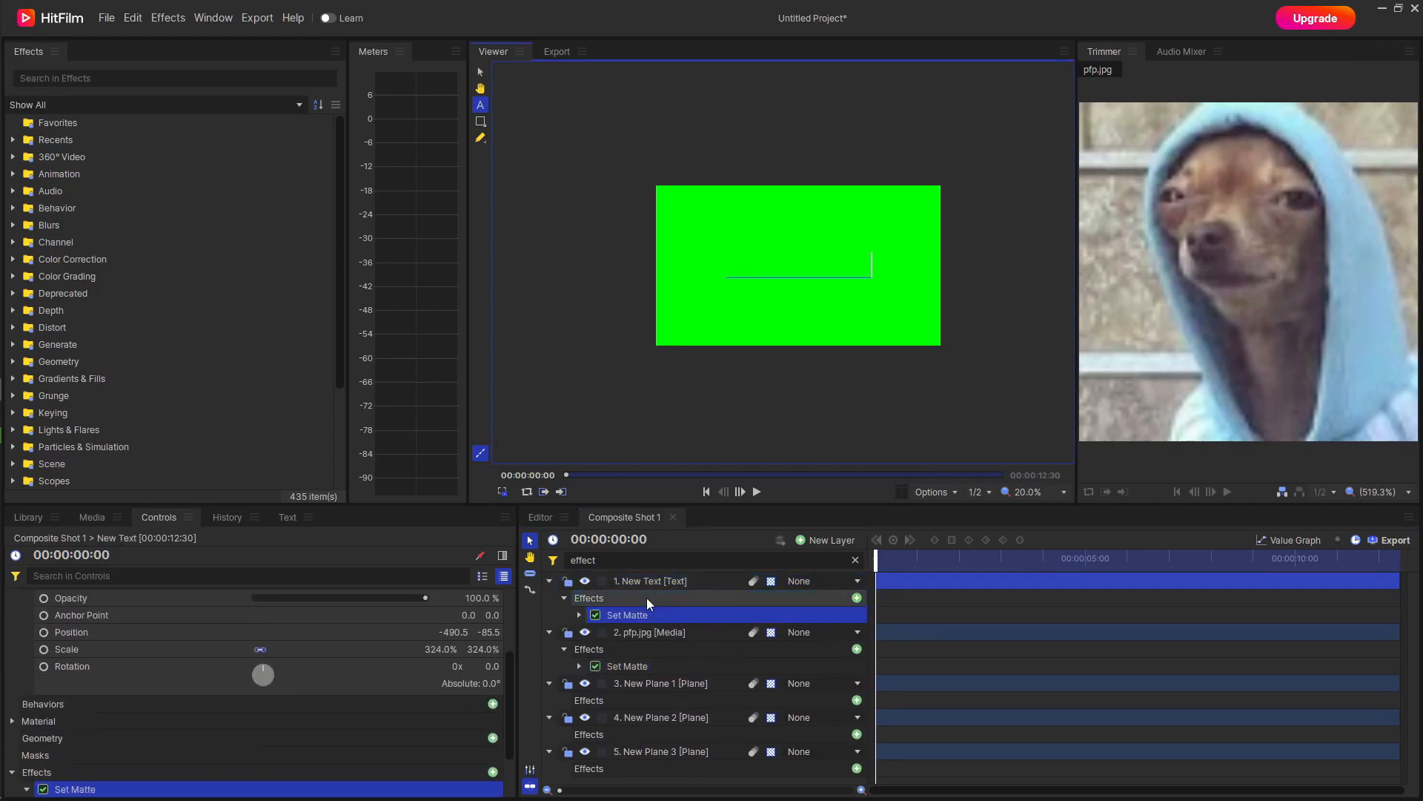
click(655, 668)
Move the New Text layer straight down below the image, to position -490.5, -475.5.
click(685, 582)
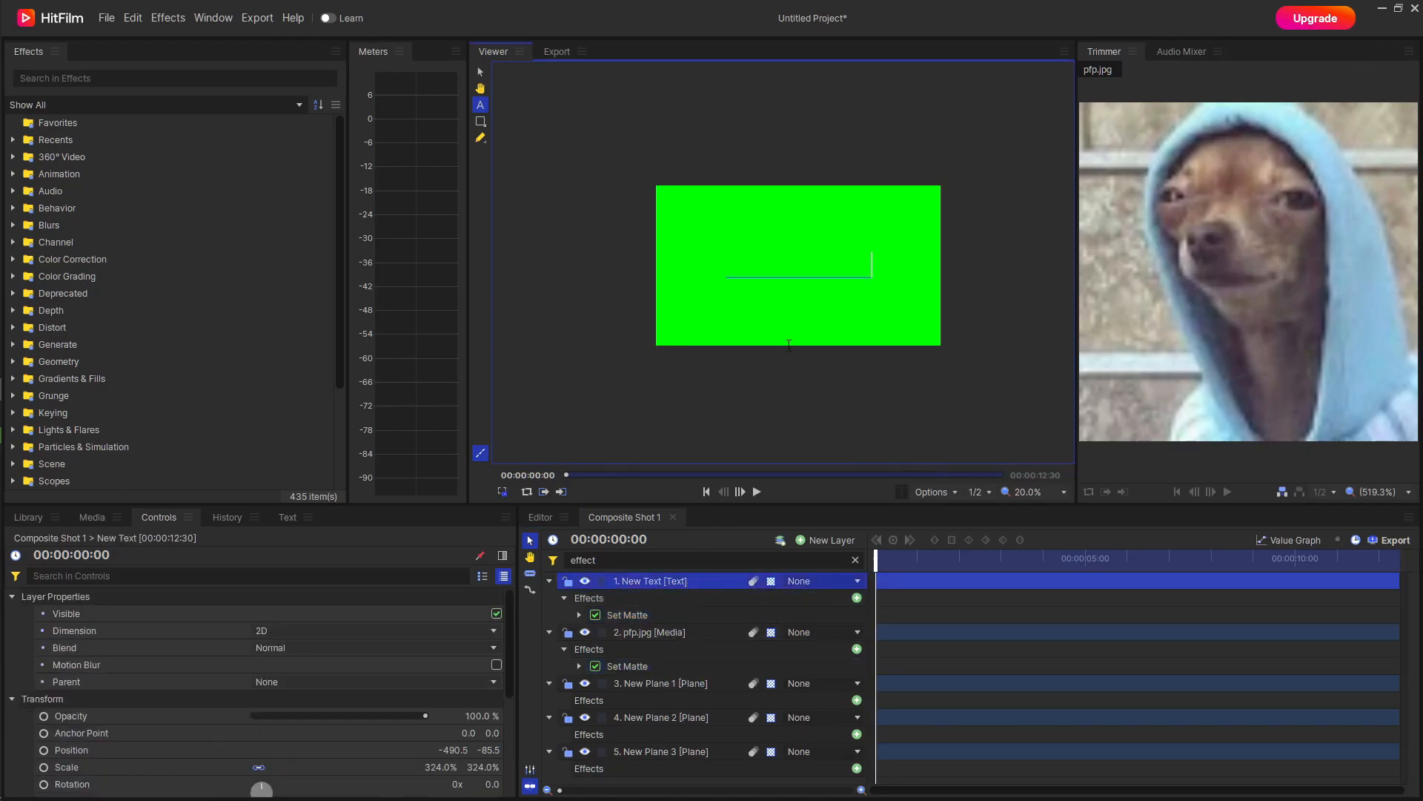
click(481, 72)
drag(728, 243, 729, 302)
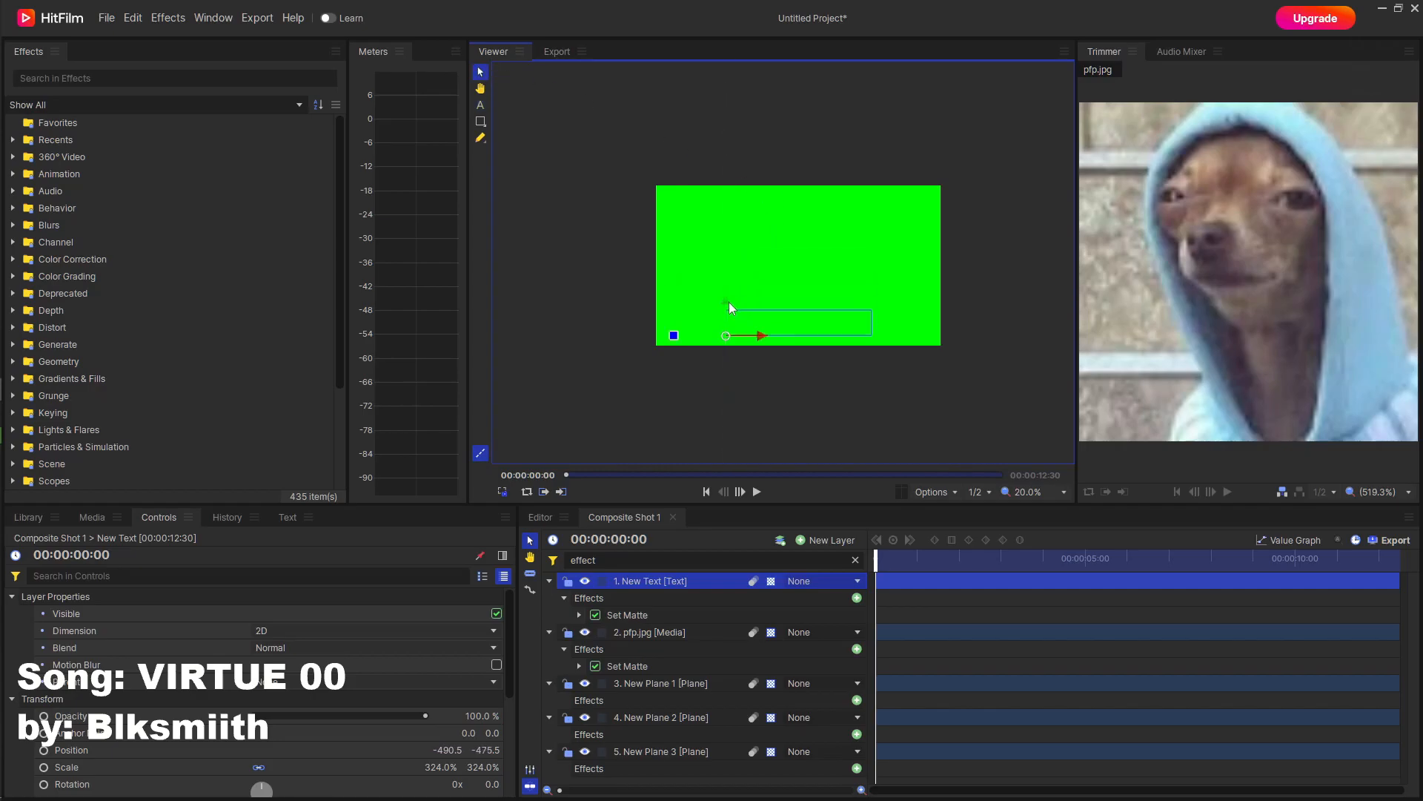
Play the transition with the text and set the composite shot's out point at 00:00:04:08.
click(758, 492)
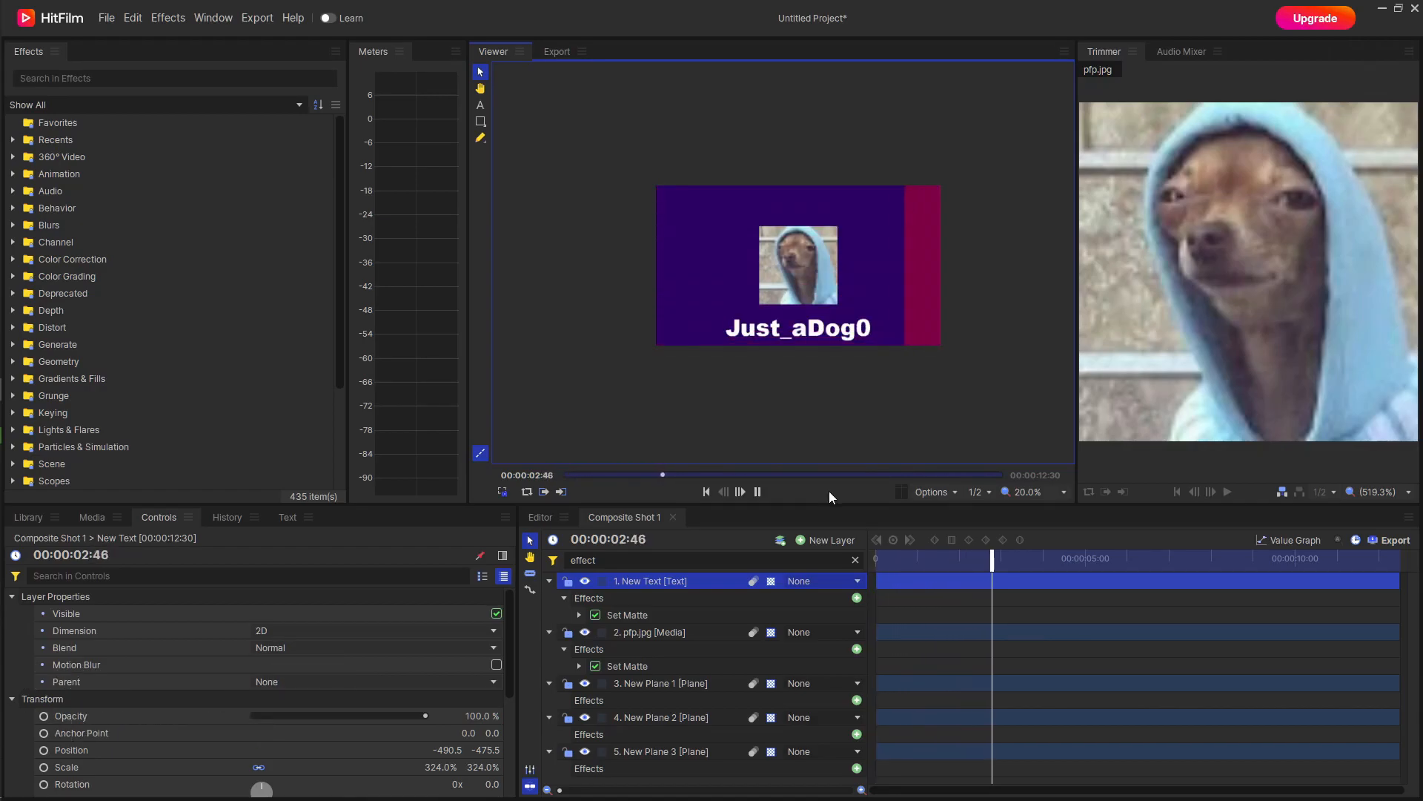
click(758, 492)
drag(746, 474, 707, 480)
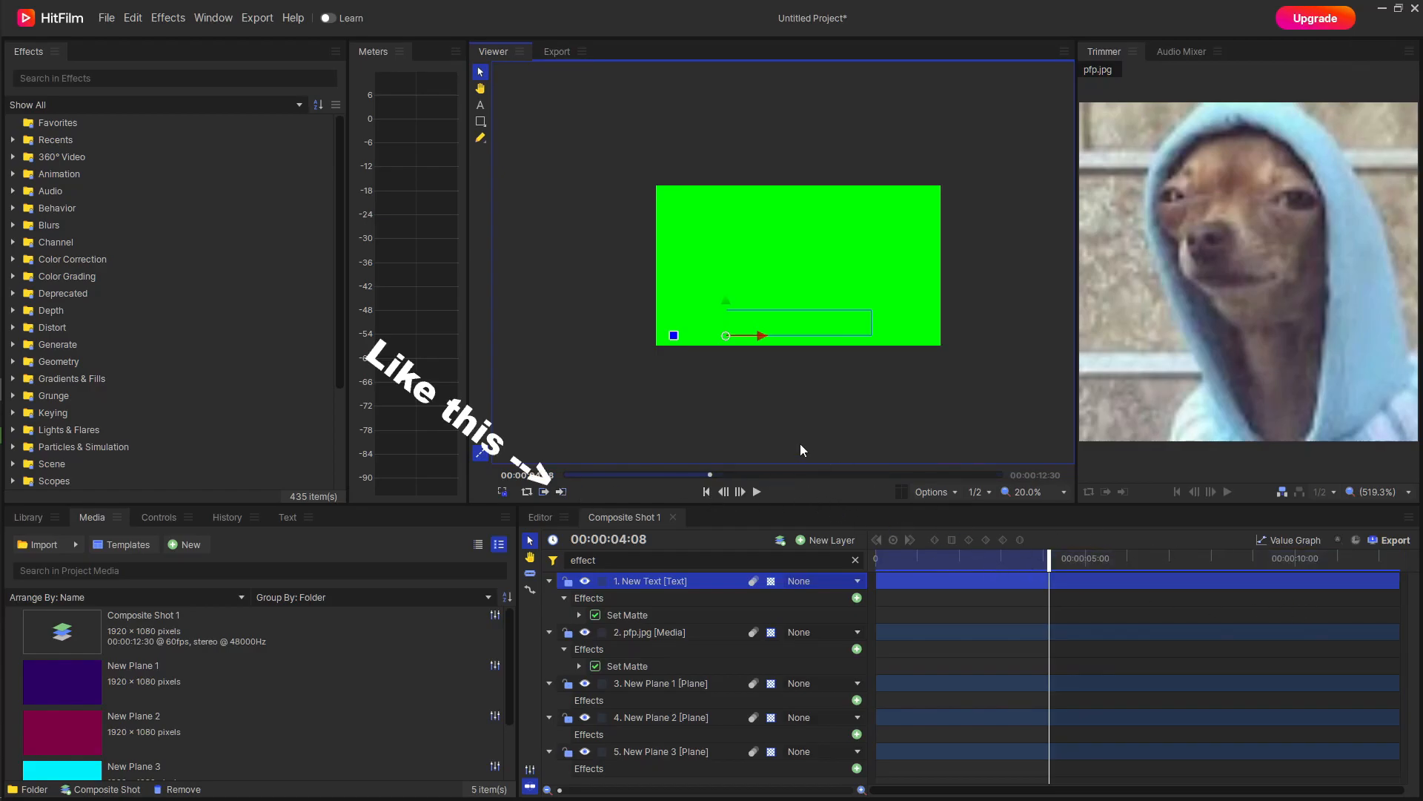
click(557, 51)
click(258, 19)
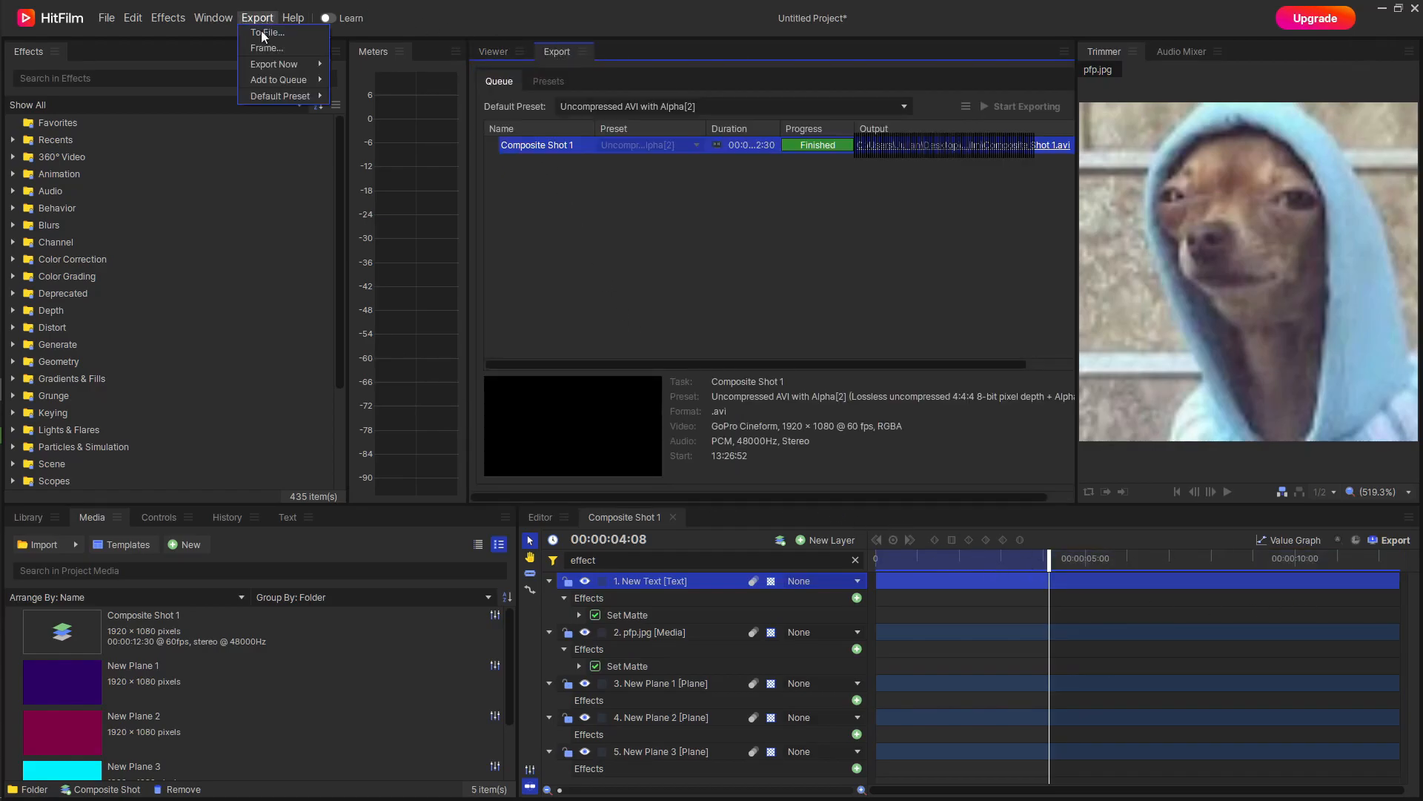
mouse_move(304, 66)
click(799, 280)
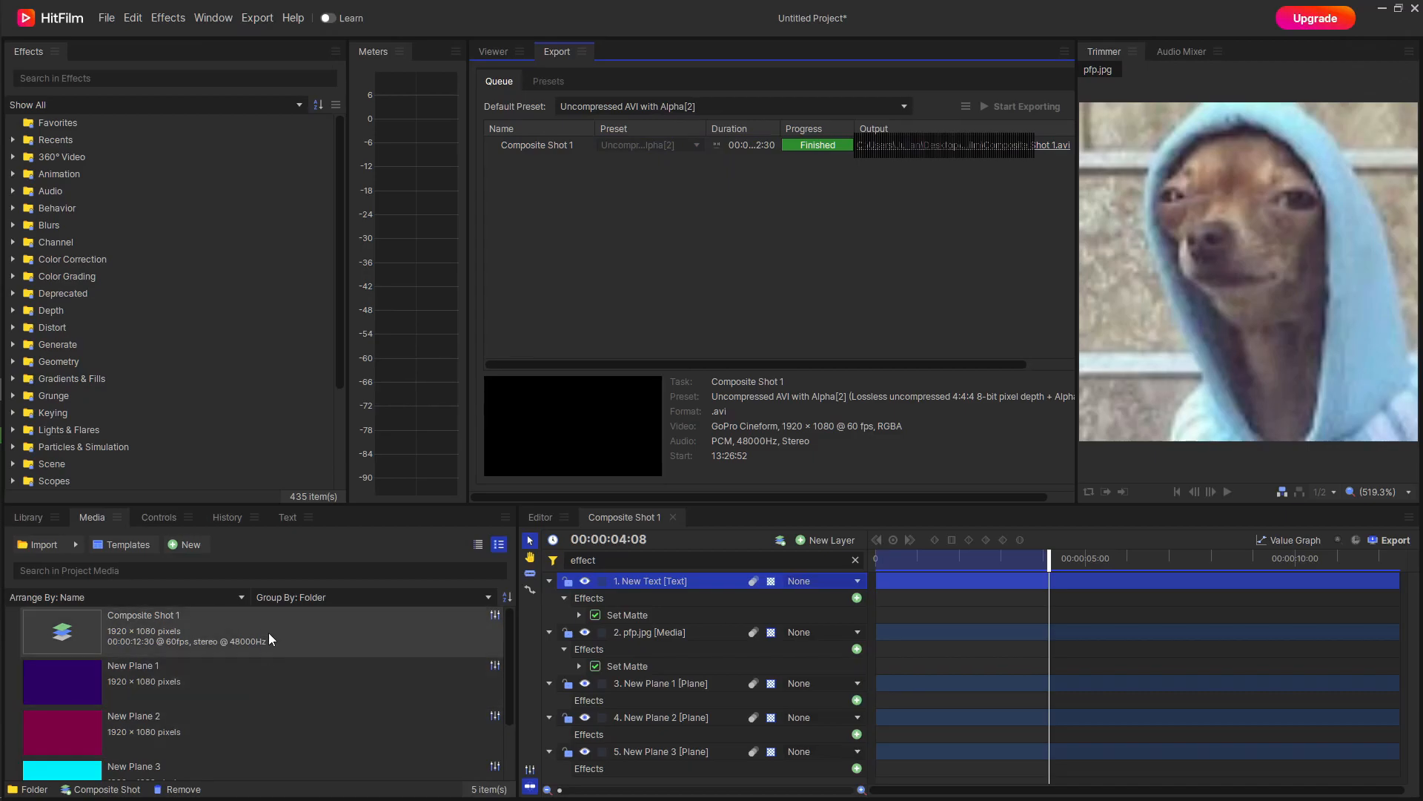
scroll(267, 667, down, 2)
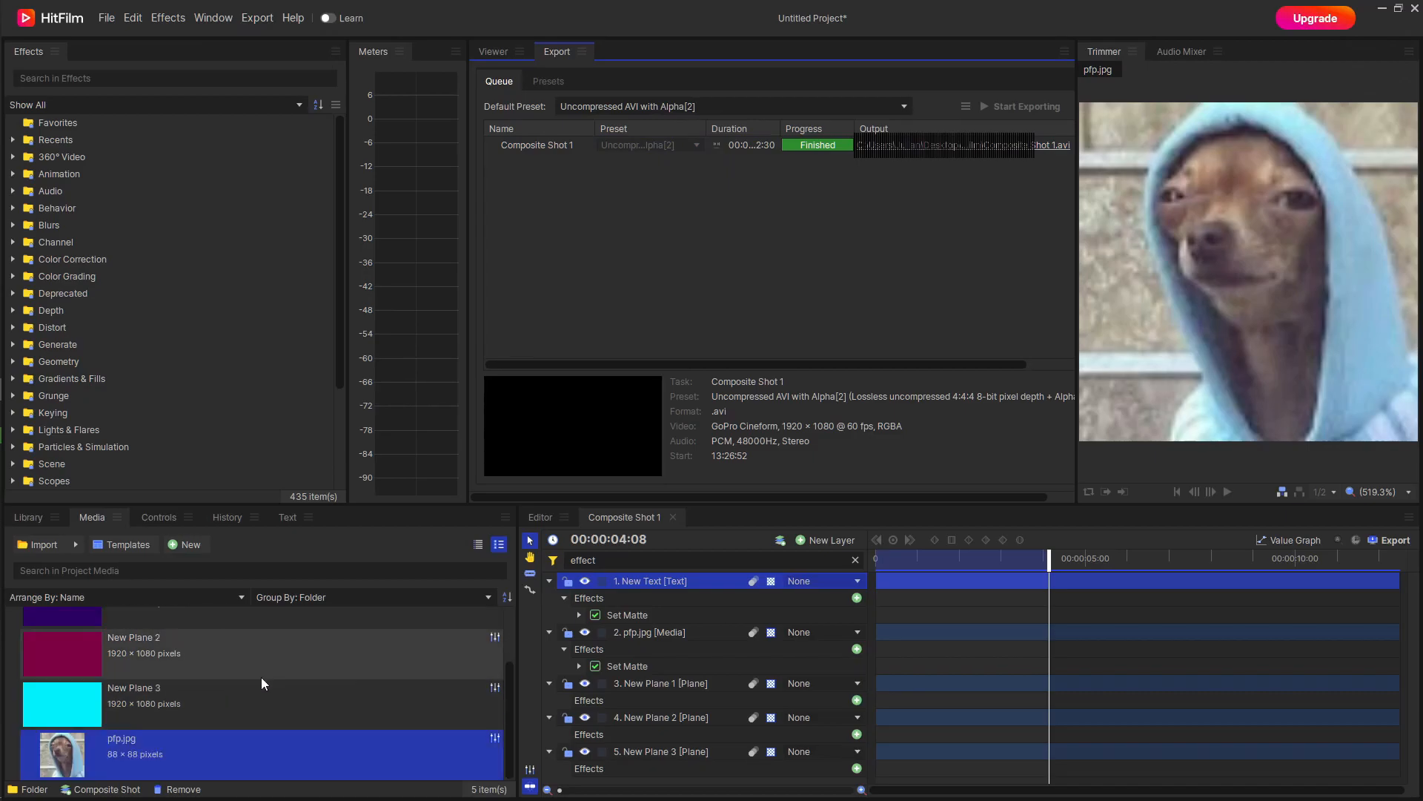
scroll(269, 699, up, 2)
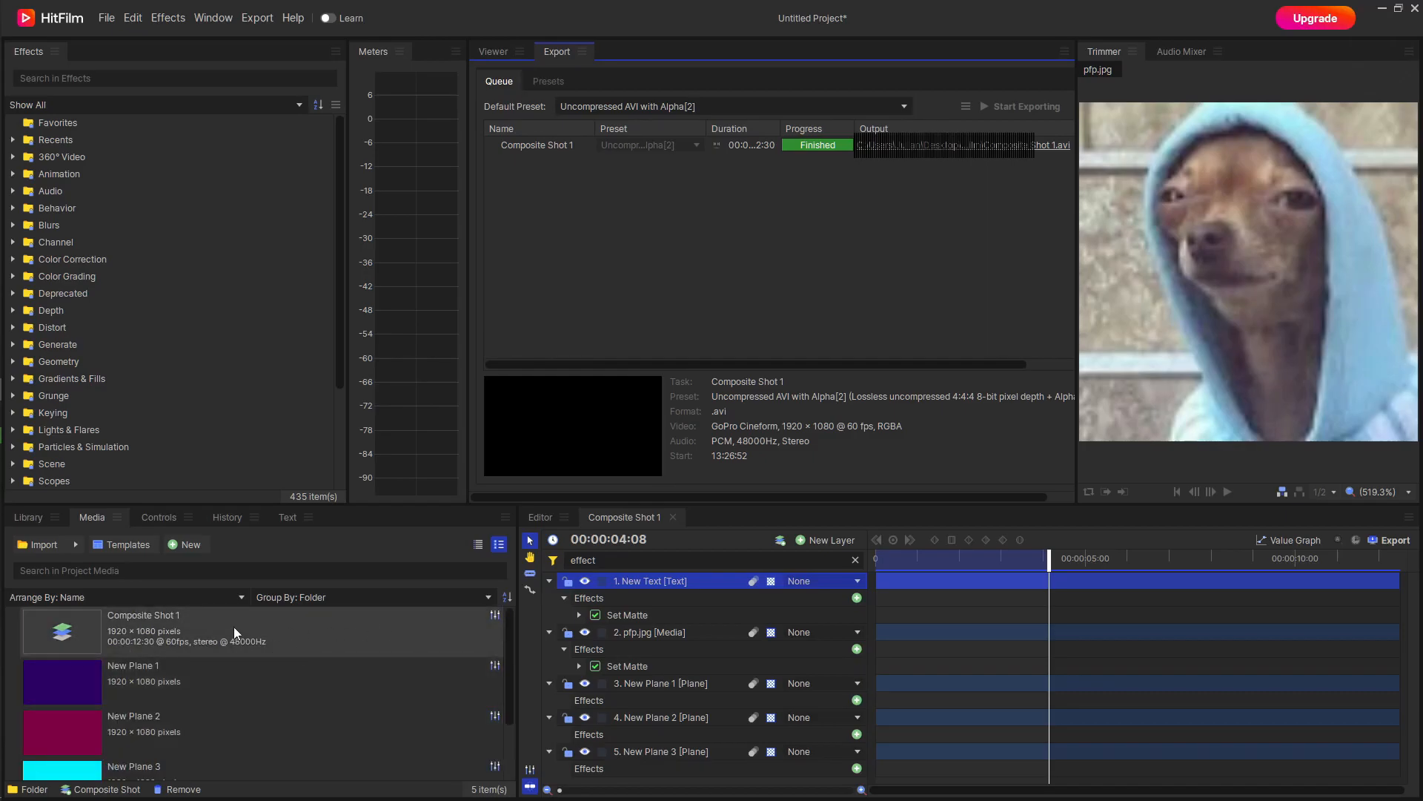
scroll(309, 648, down, 2)
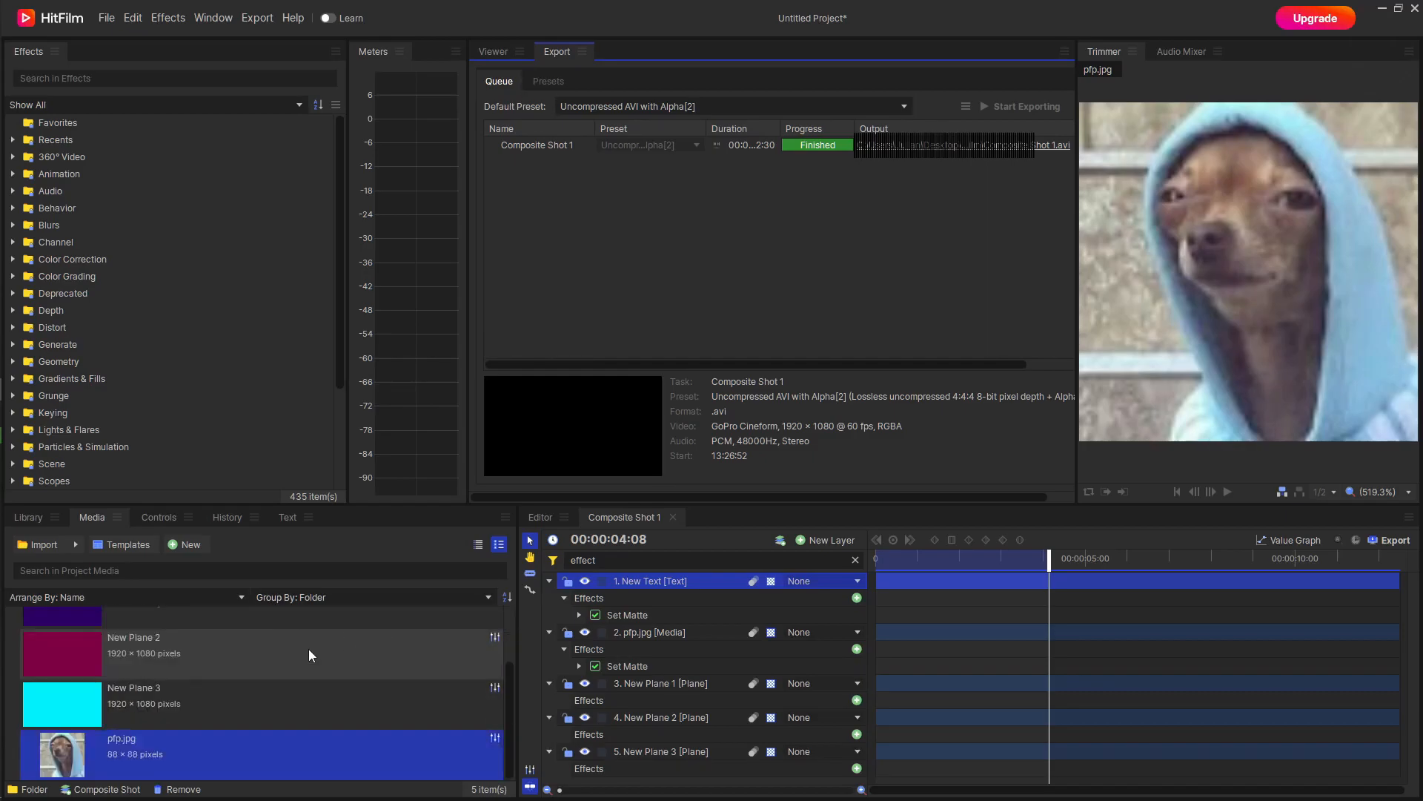
scroll(297, 697, up, 2)
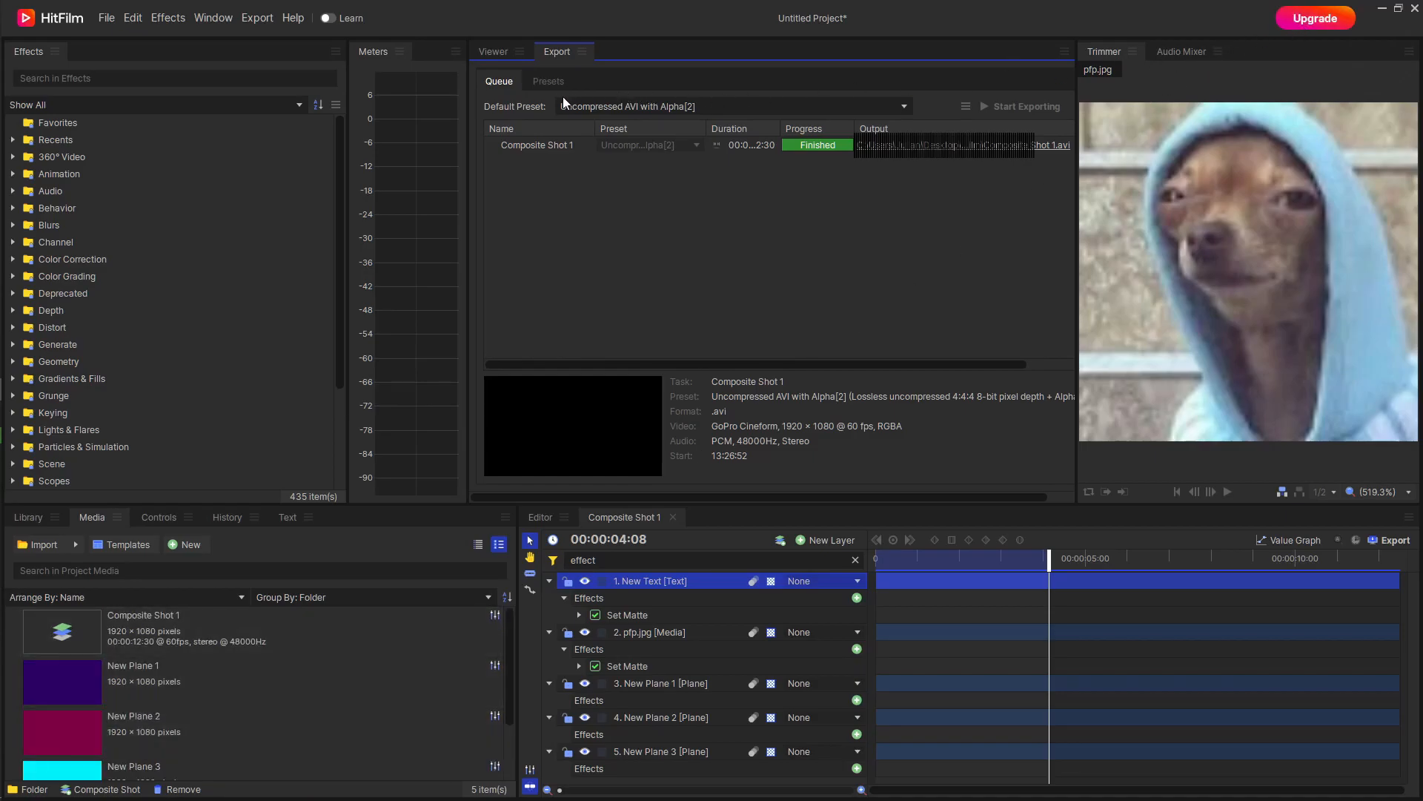
Export Composite Shot 1's in-to-out range right away with the Uncompressed AVI with Alpha[2] preset and open the new file's output folder.
click(257, 18)
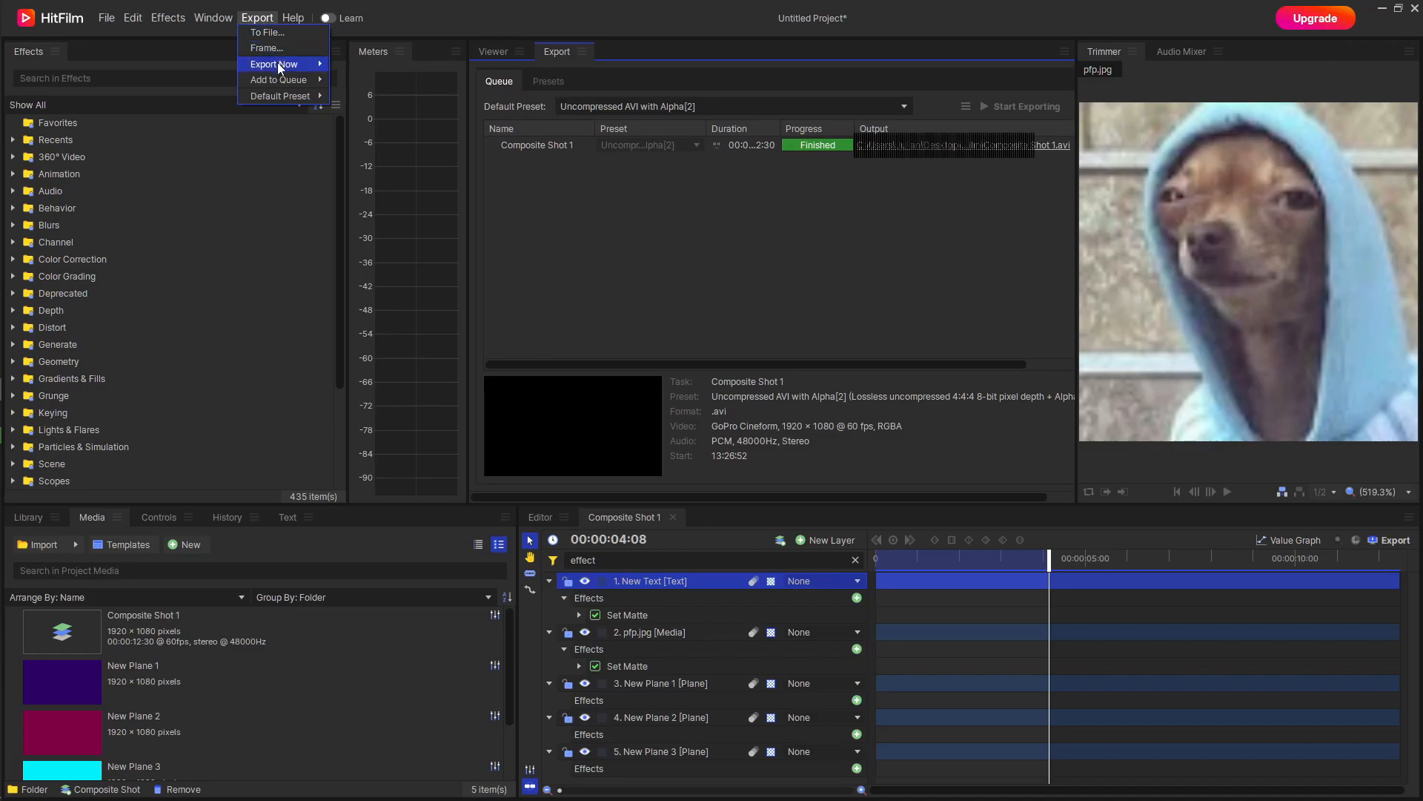
click(379, 64)
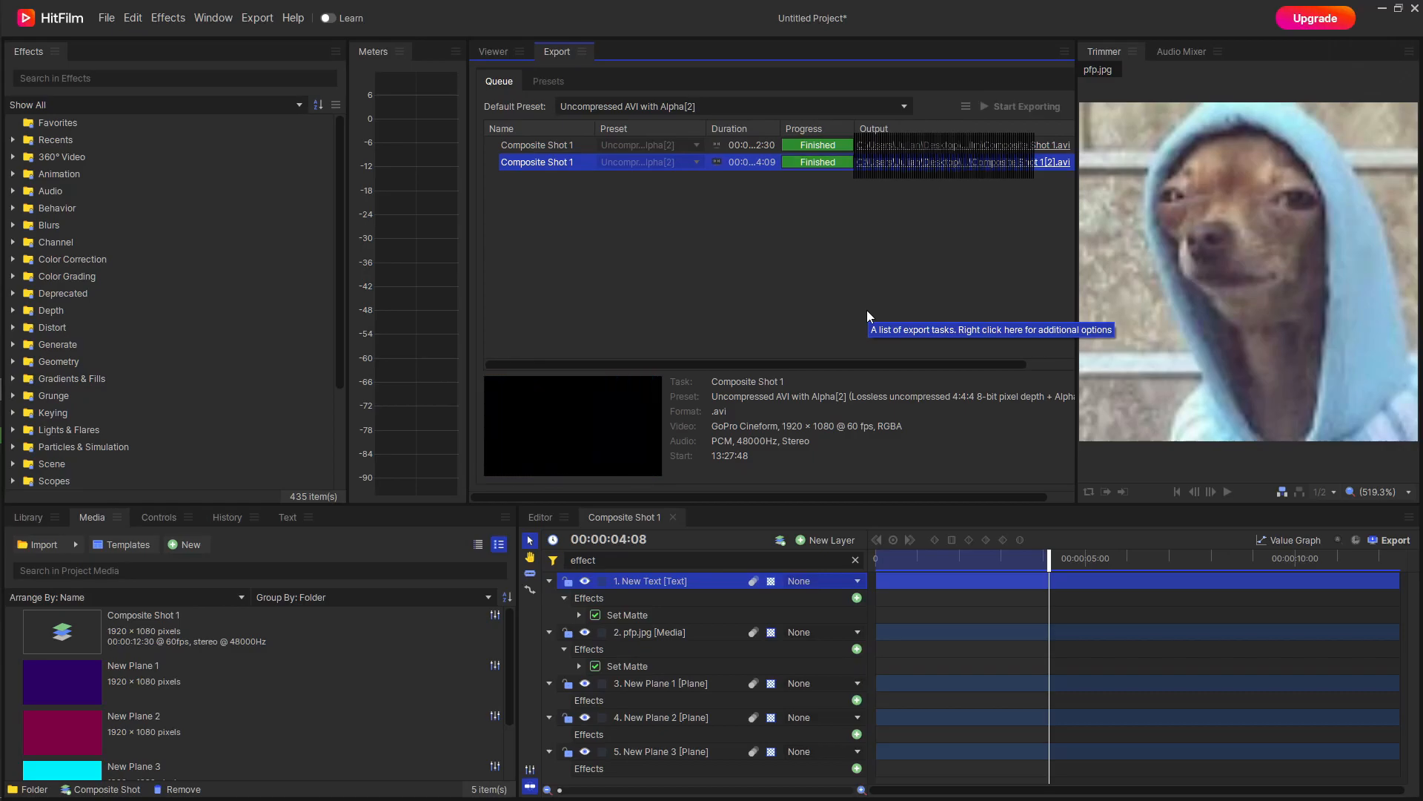
click(939, 175)
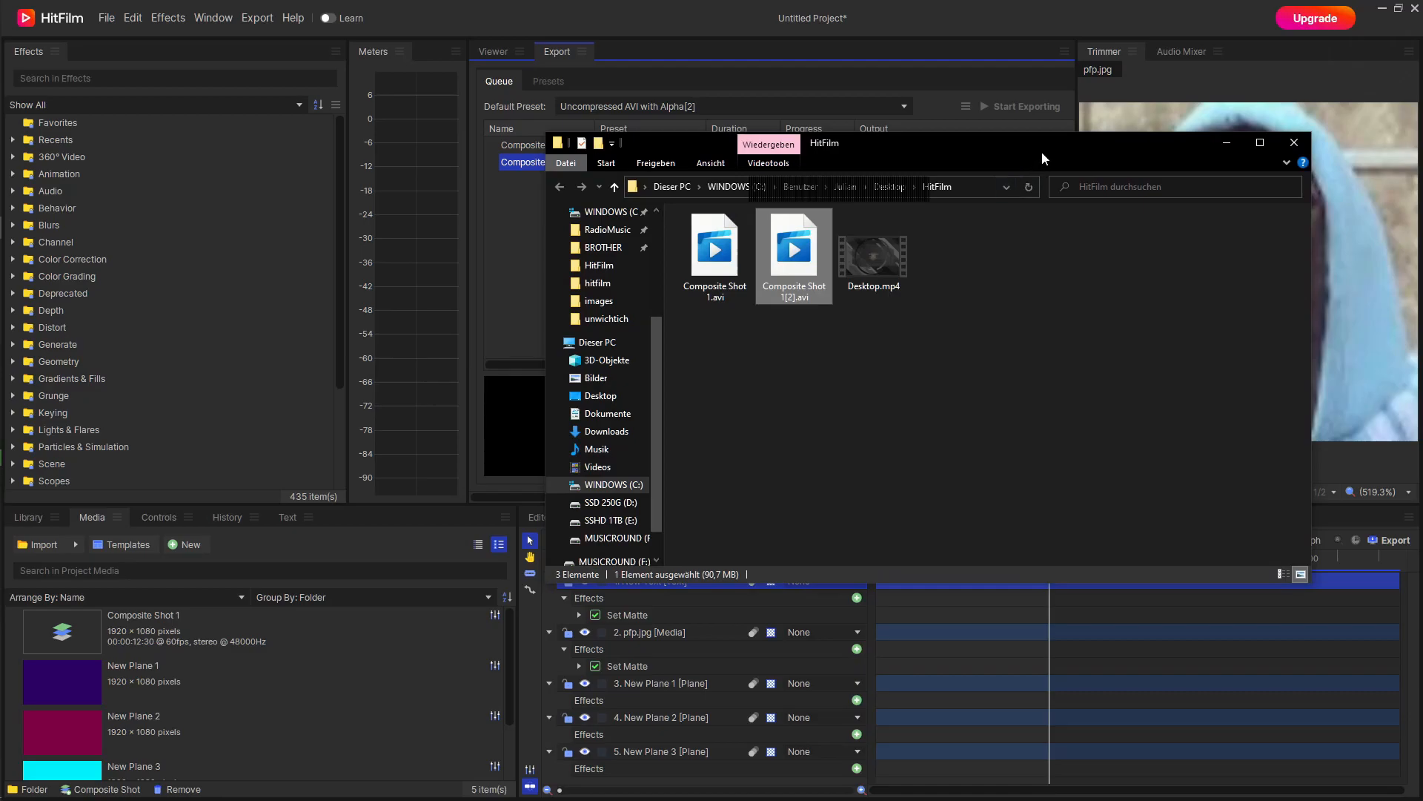
Delete the older full-length export, Composite Shot 1.avi, from the HitFilm folder.
drag(1042, 153, 897, 172)
click(775, 314)
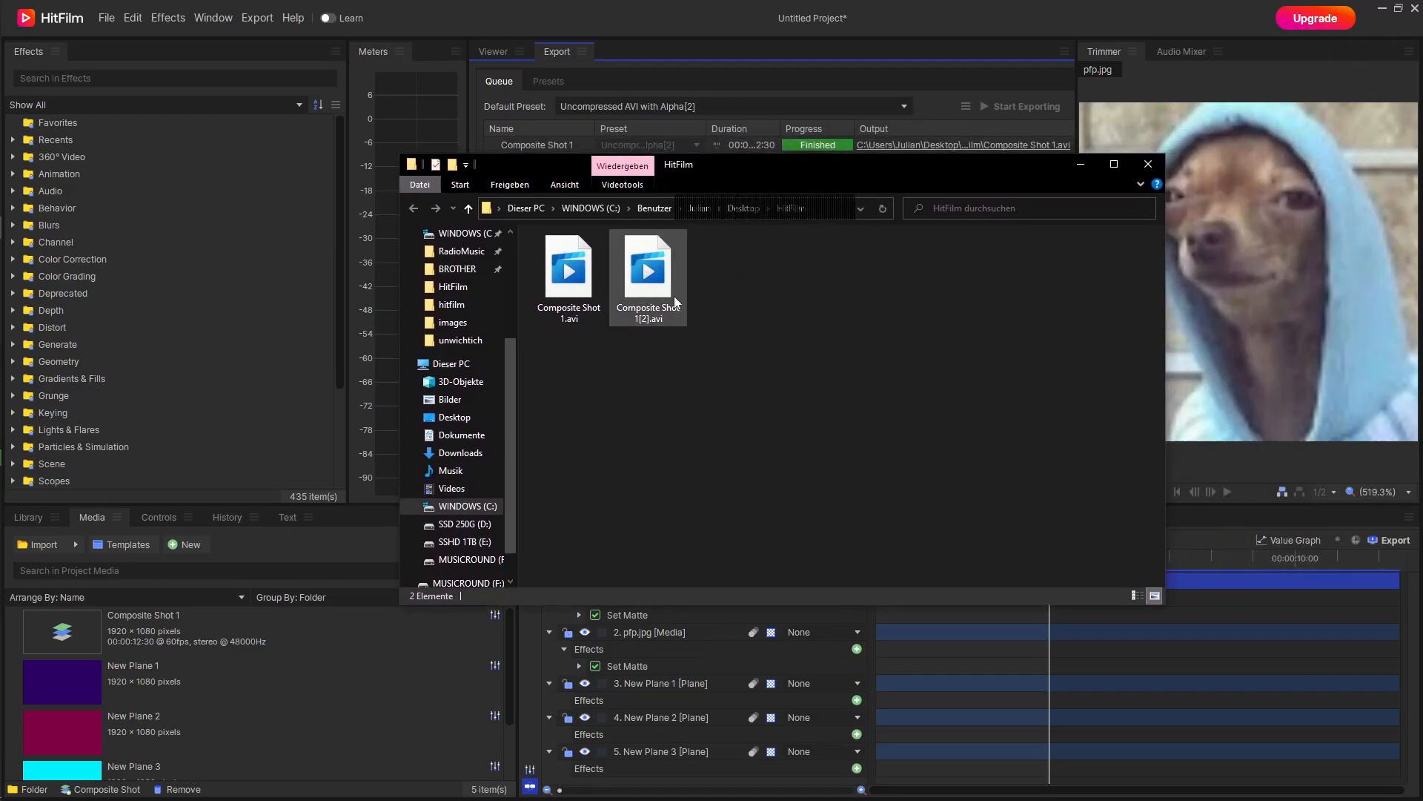
click(558, 284)
key(Delete)
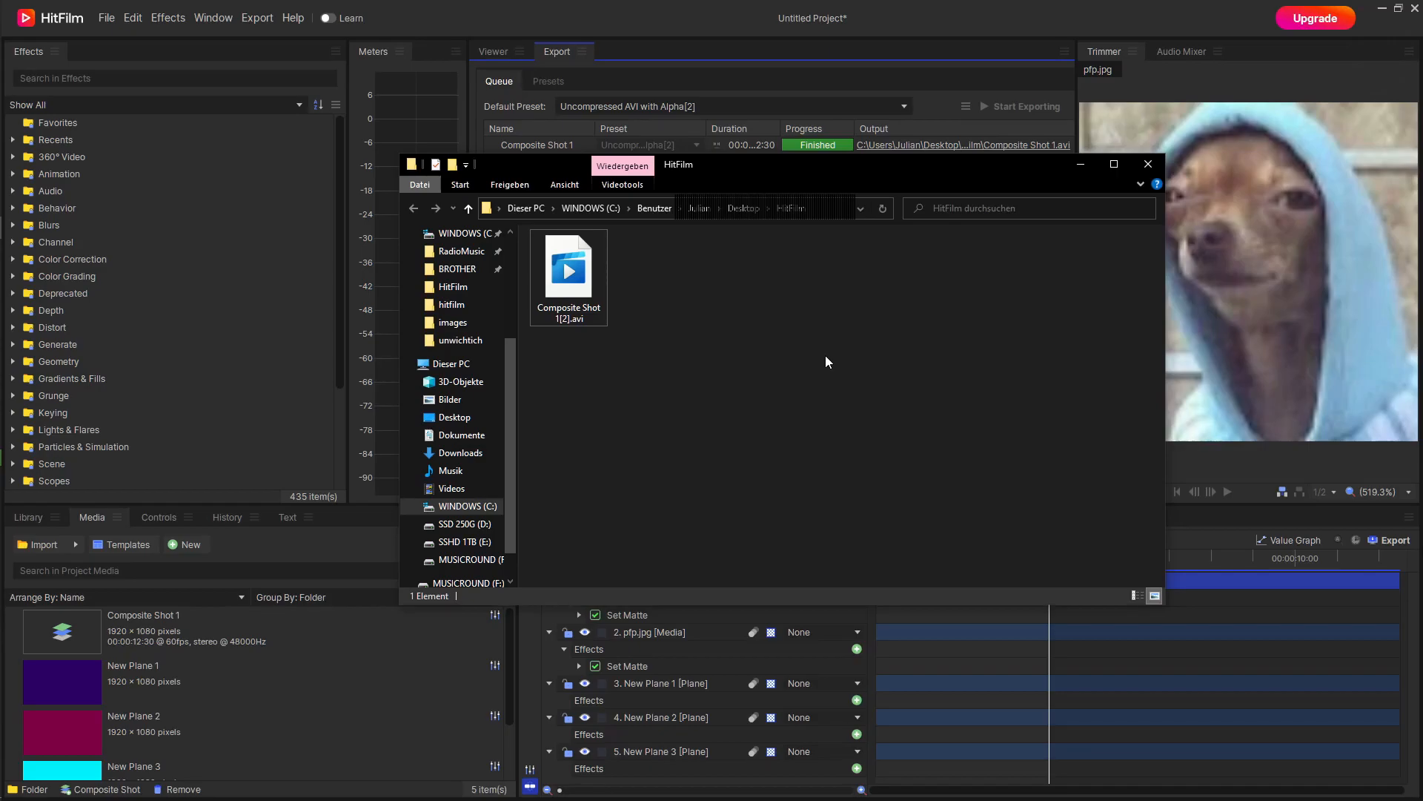
Switch to OBS, bring its window onto this screen and open the properties of the Stinger scene transition.
mouse_move(1, 184)
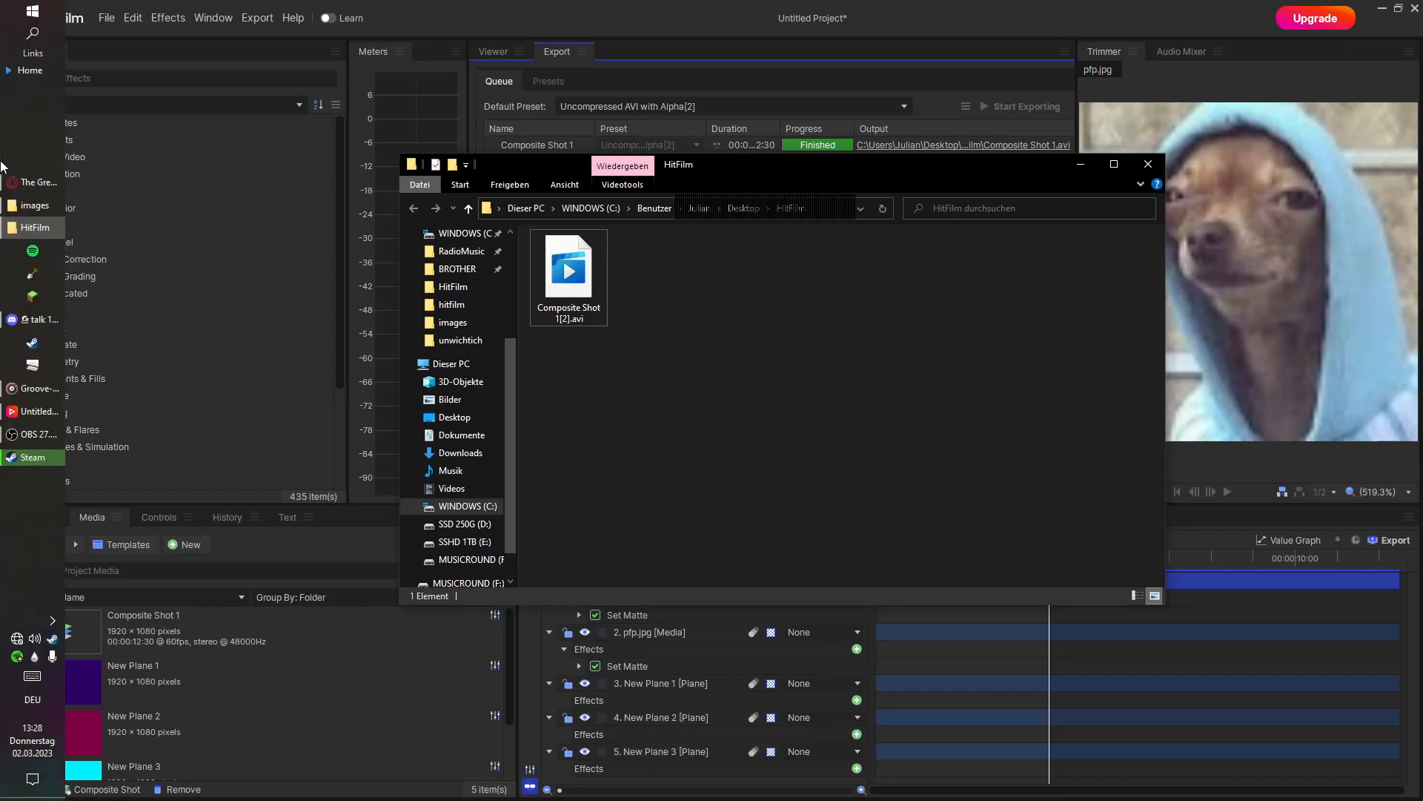
click(29, 433)
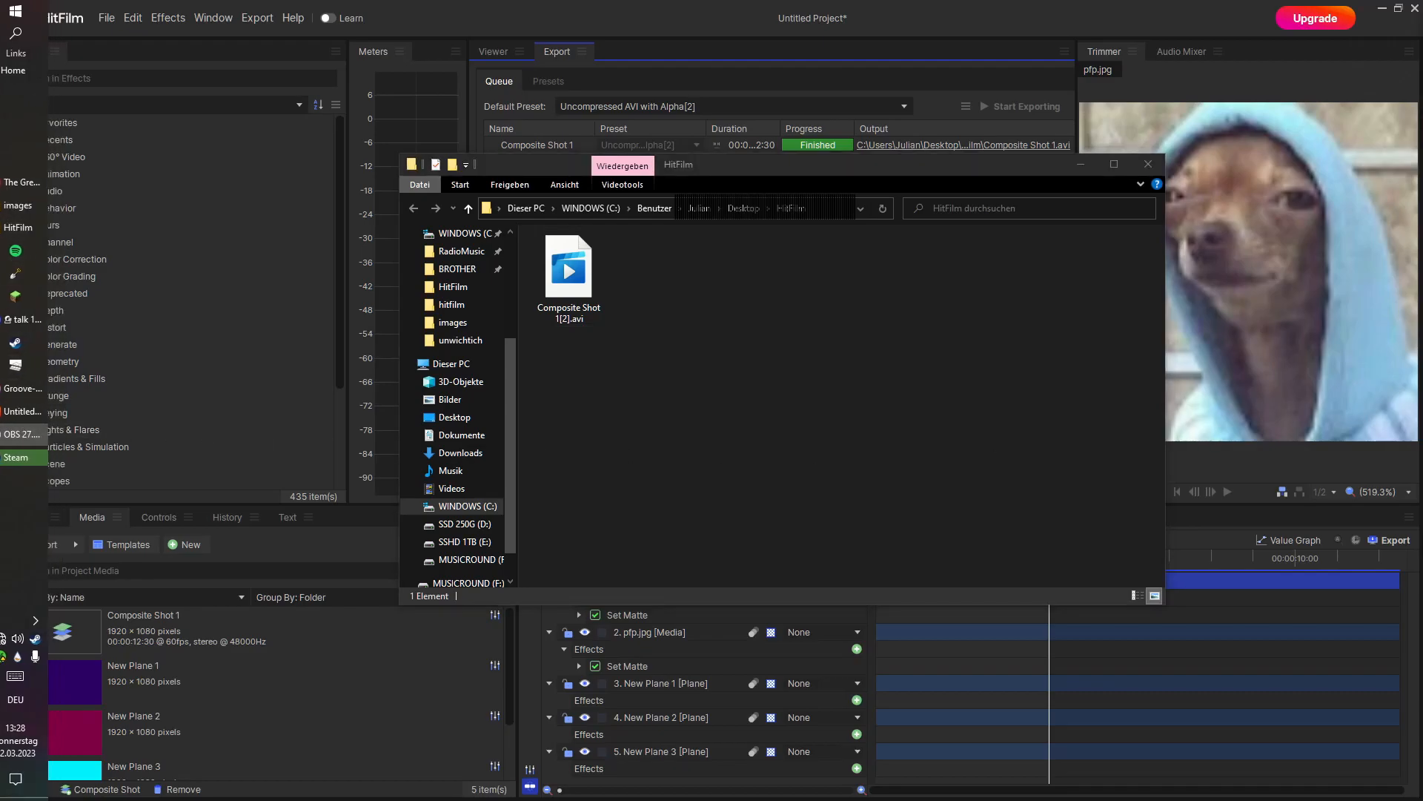
drag(1422, 16, 865, 67)
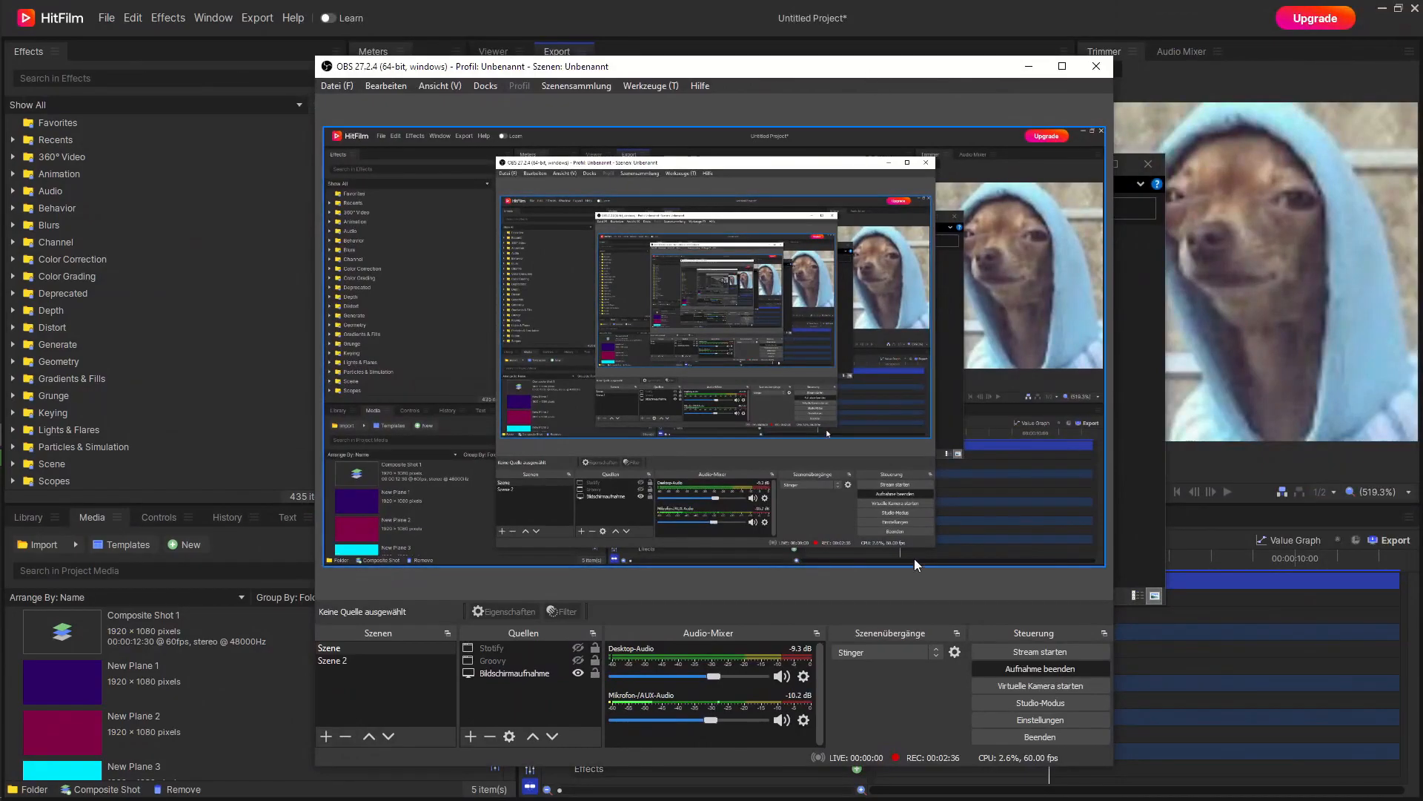
click(956, 653)
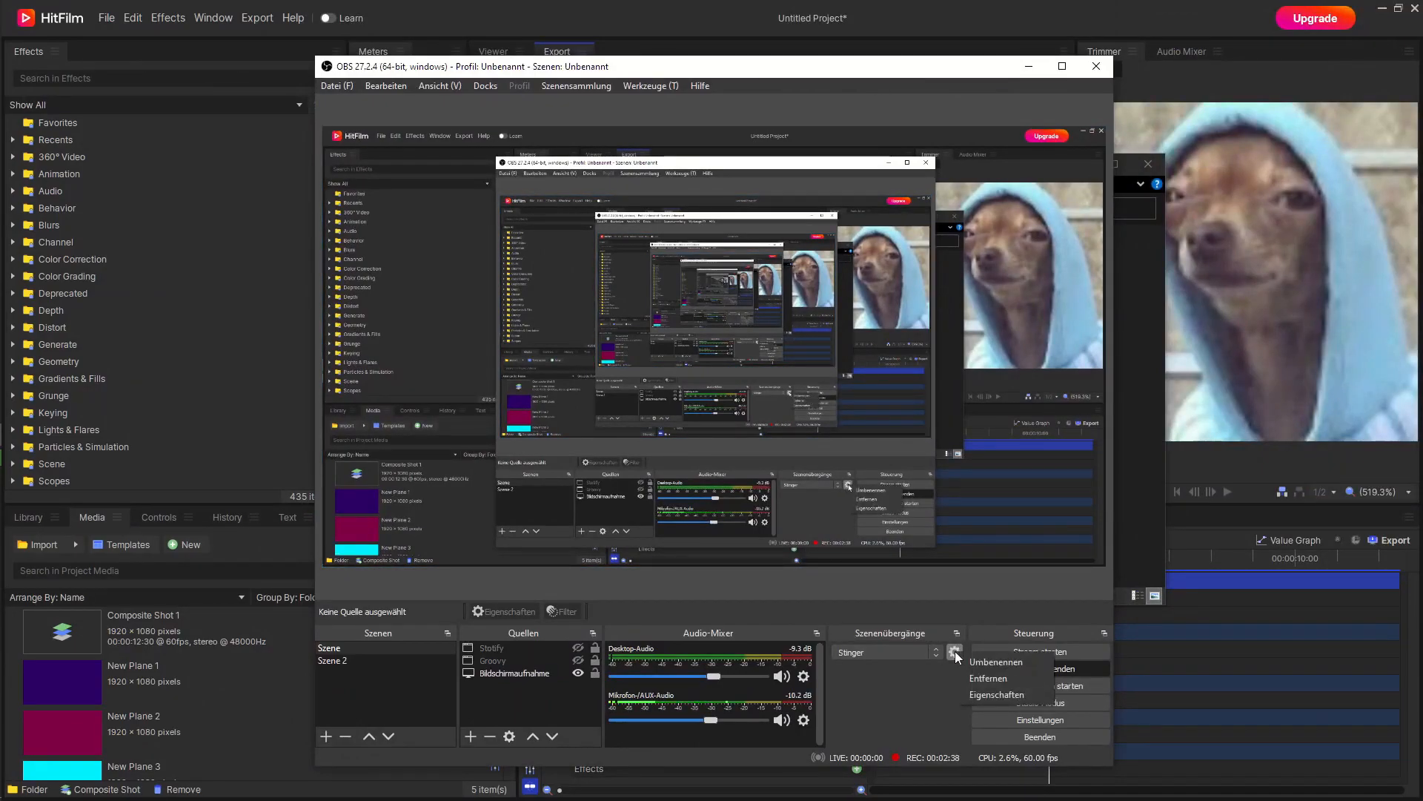
click(989, 691)
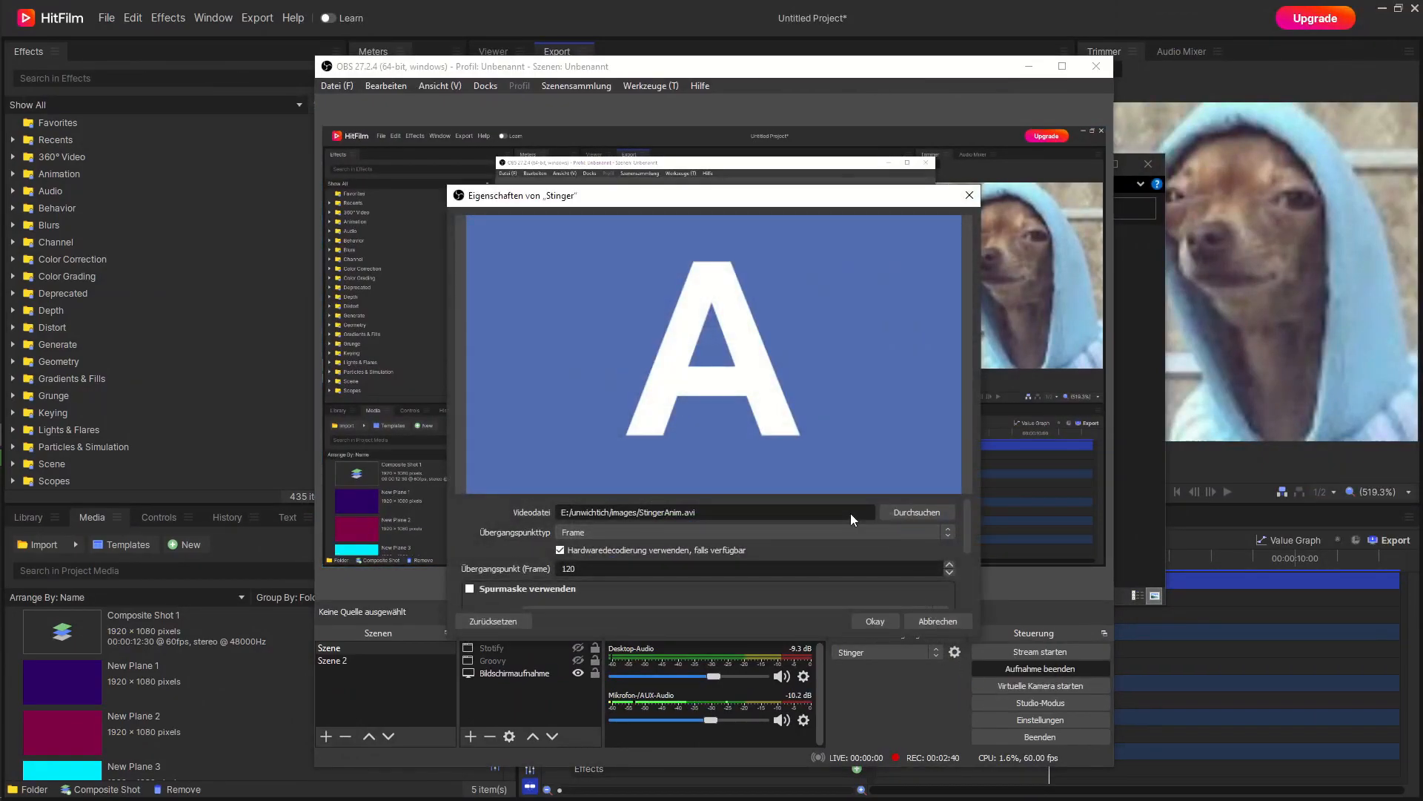
Set the Stinger's video file to Composite Shot 1[2].avi from the Desktop's HitFilm folder, and switch to Szene 2 to test it.
click(913, 512)
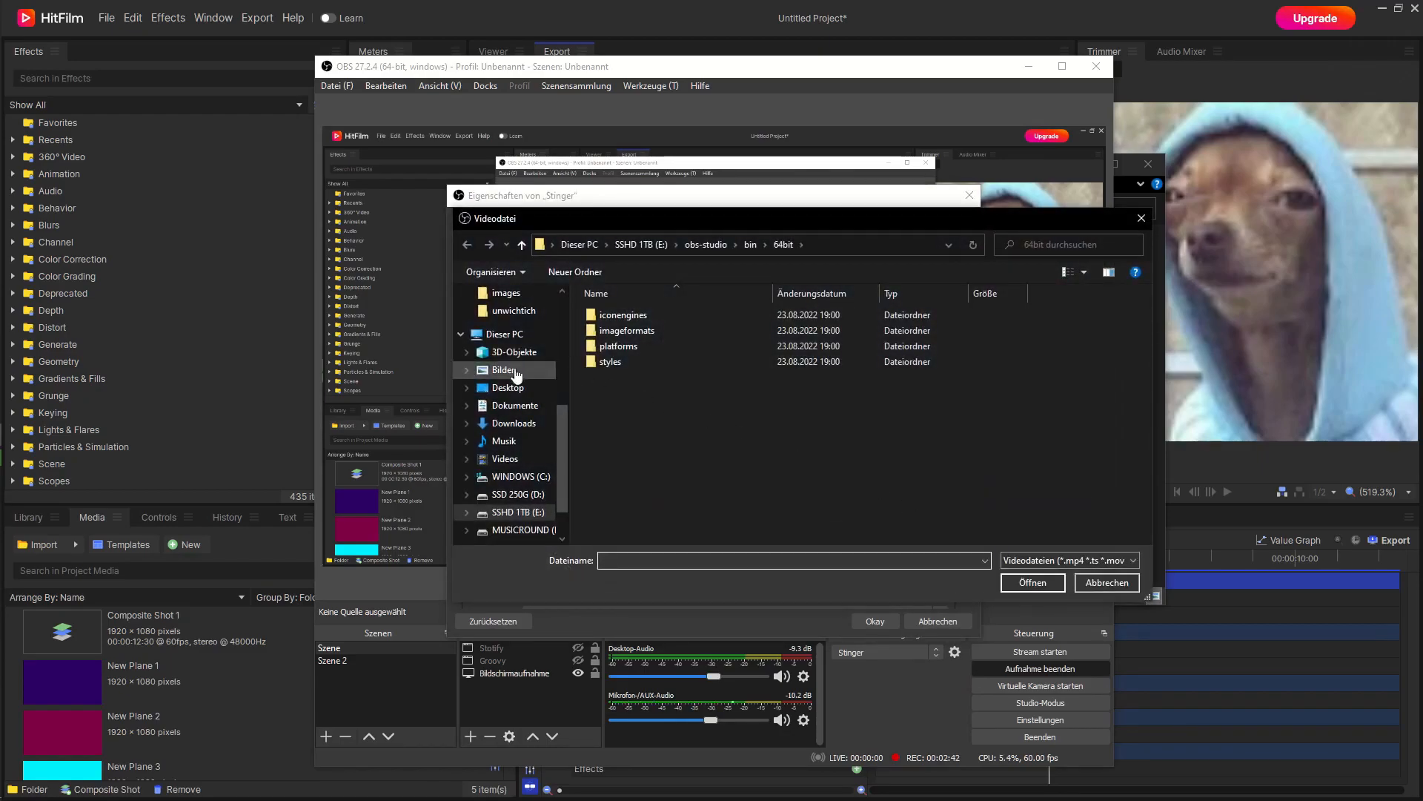
click(510, 387)
double_click(642, 353)
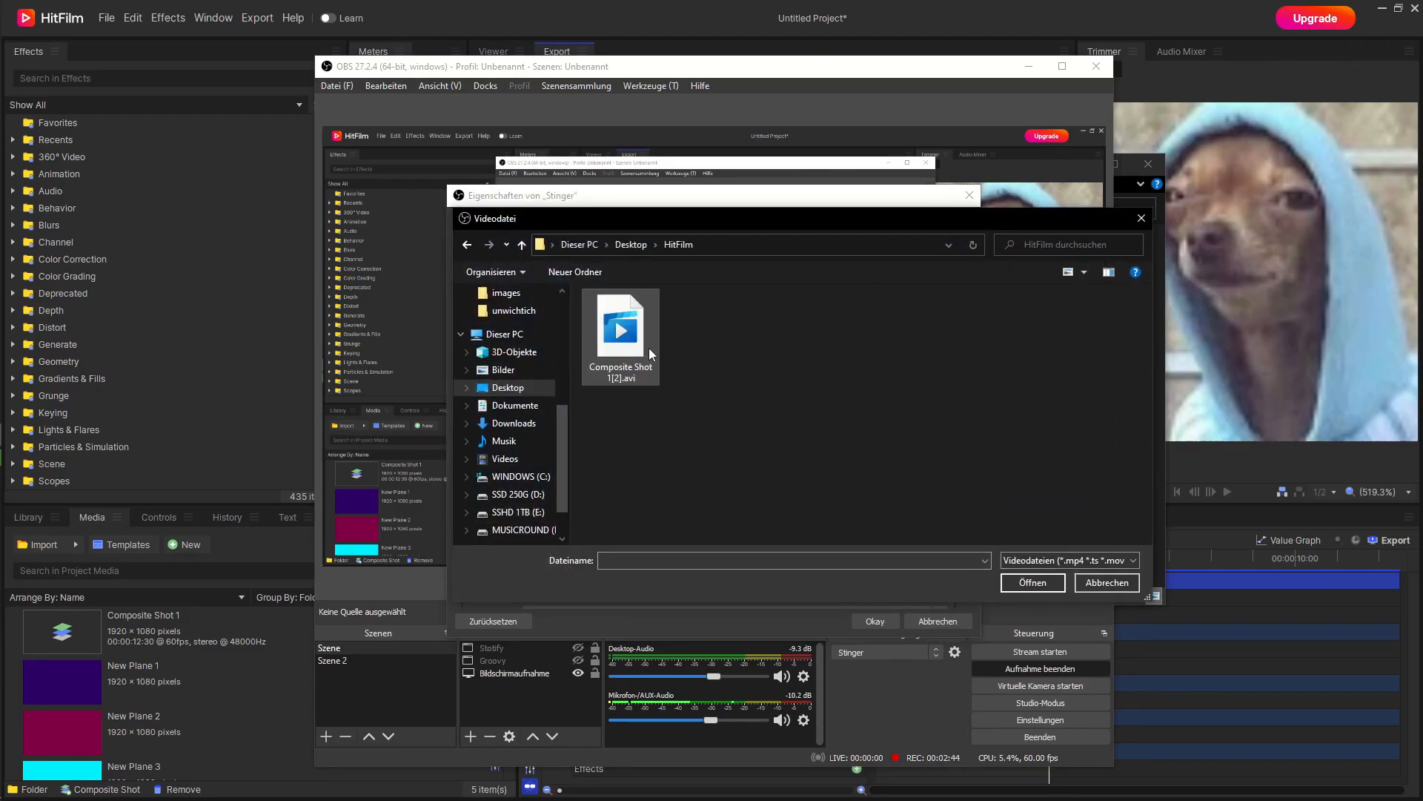
click(647, 348)
click(1039, 582)
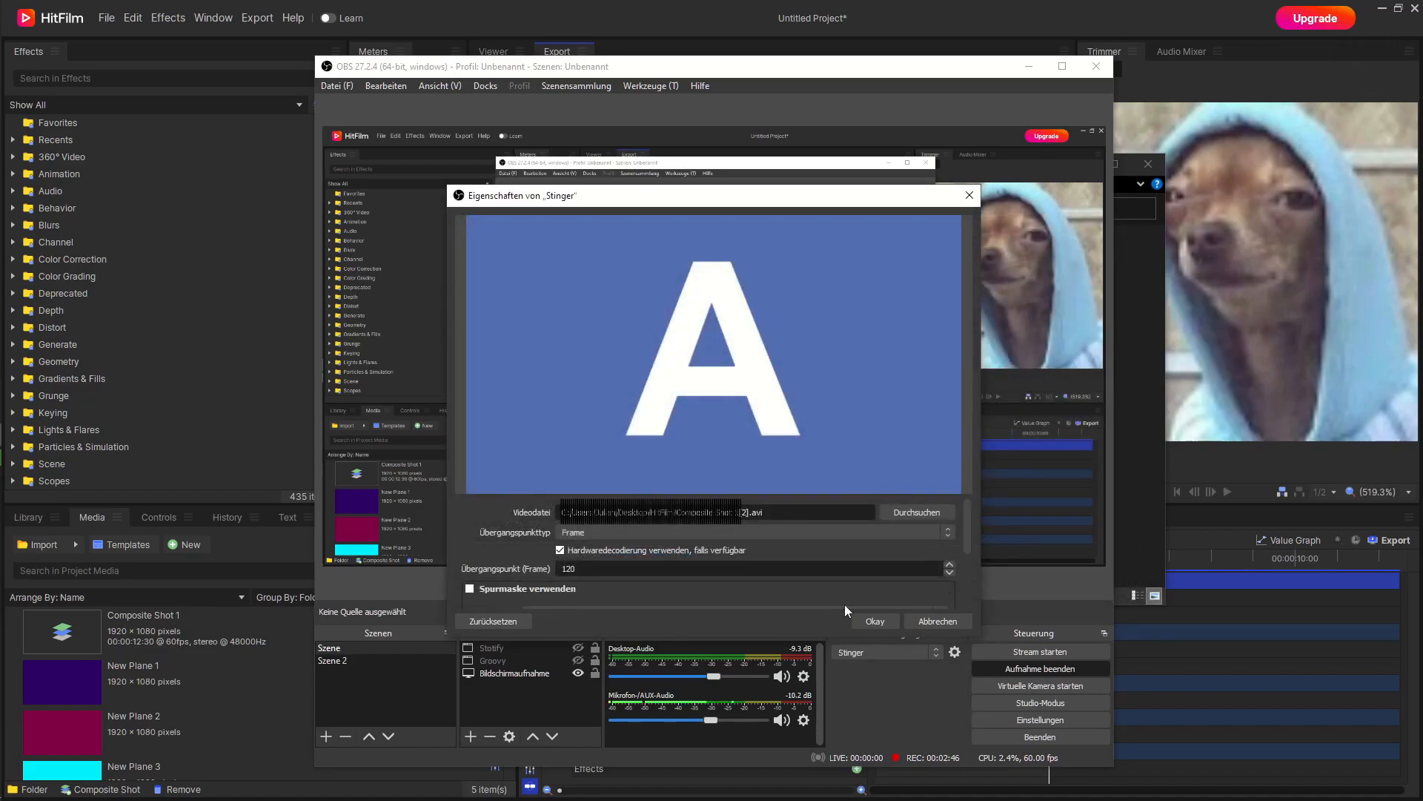
click(872, 619)
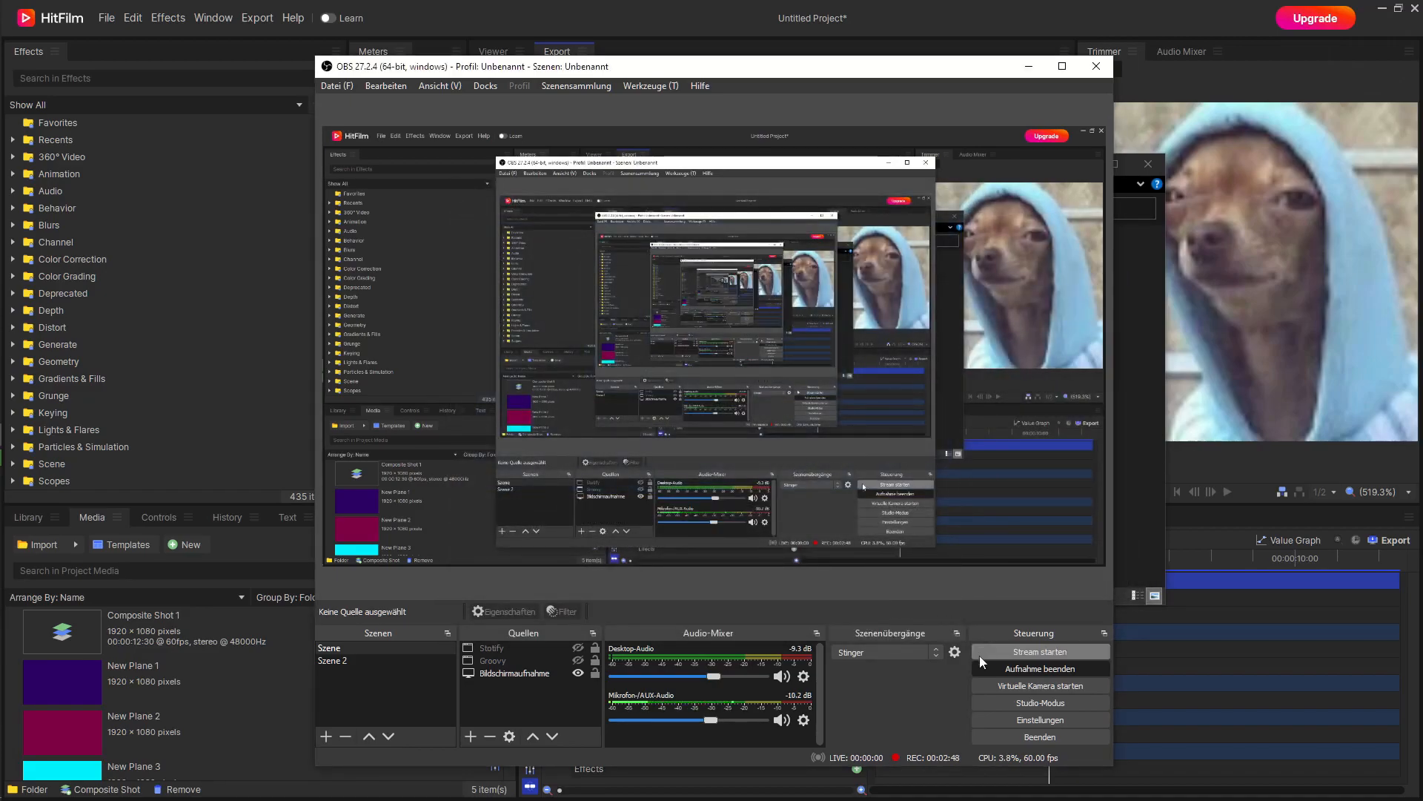
click(369, 663)
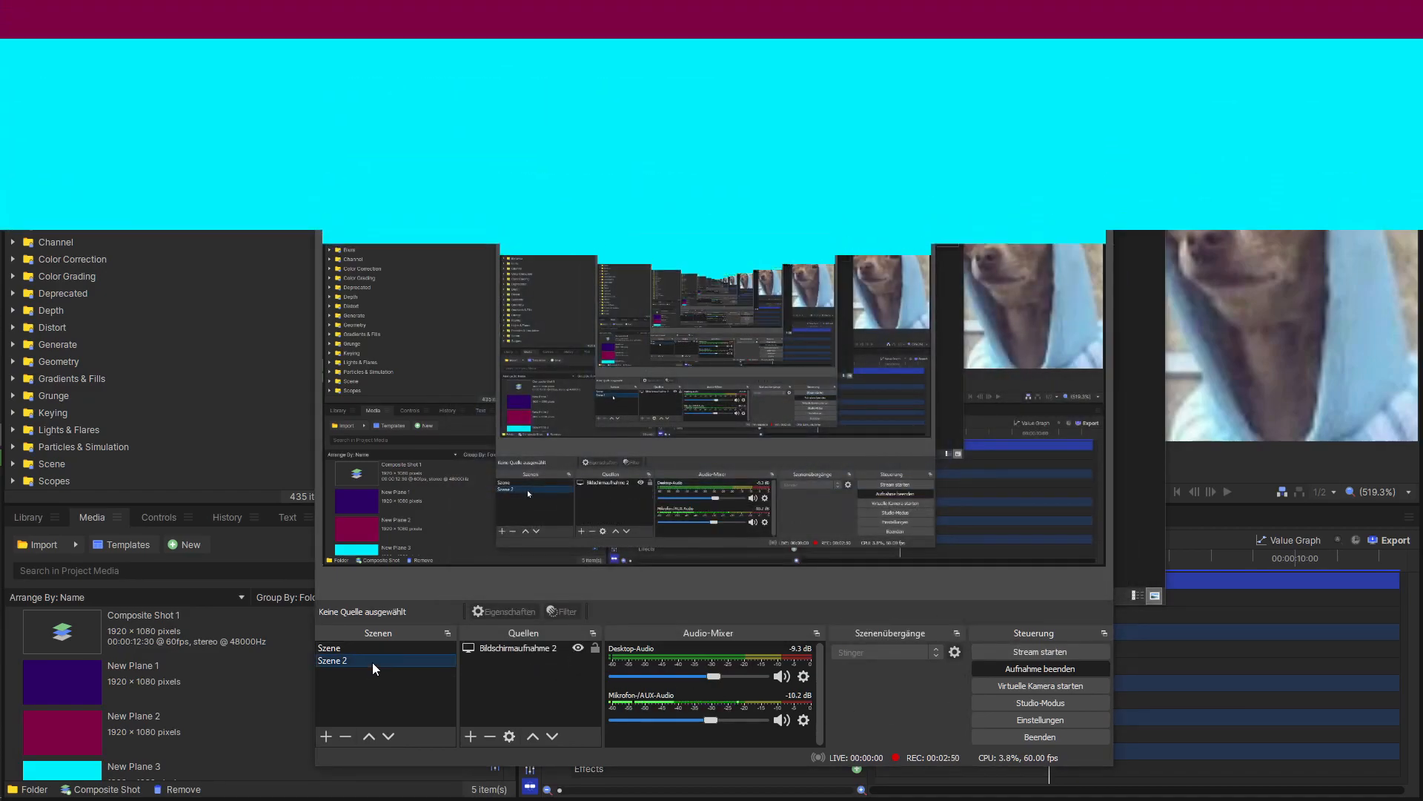